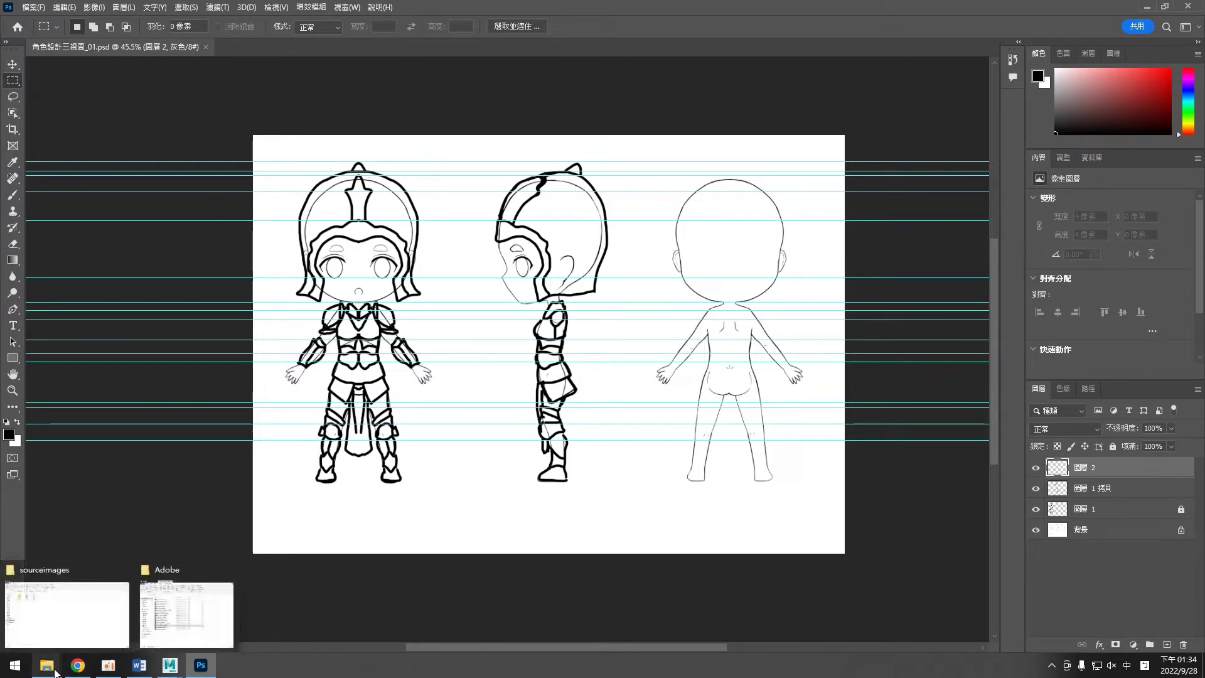
Bring up the project's sourceimages folder holding the reference images in File Explorer.
left_click(66, 635)
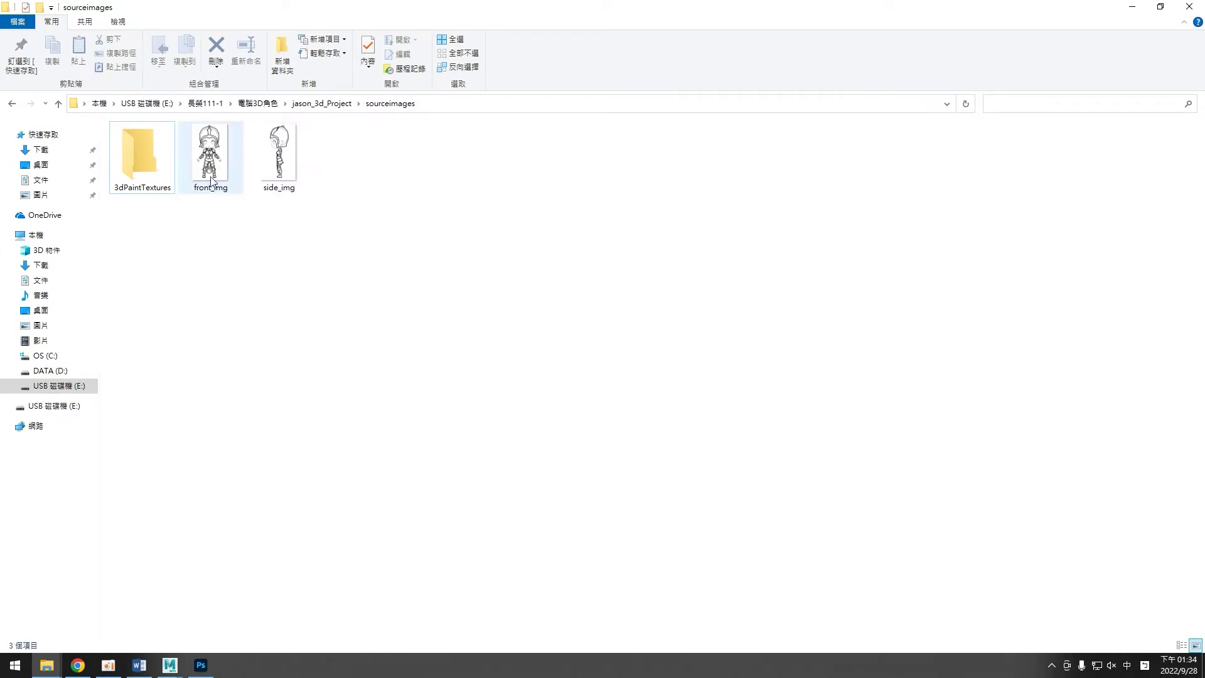
Check the front_img and side_img reference pictures, then return to SculptGL in Chrome.
left_click(211, 182)
left_click(292, 168)
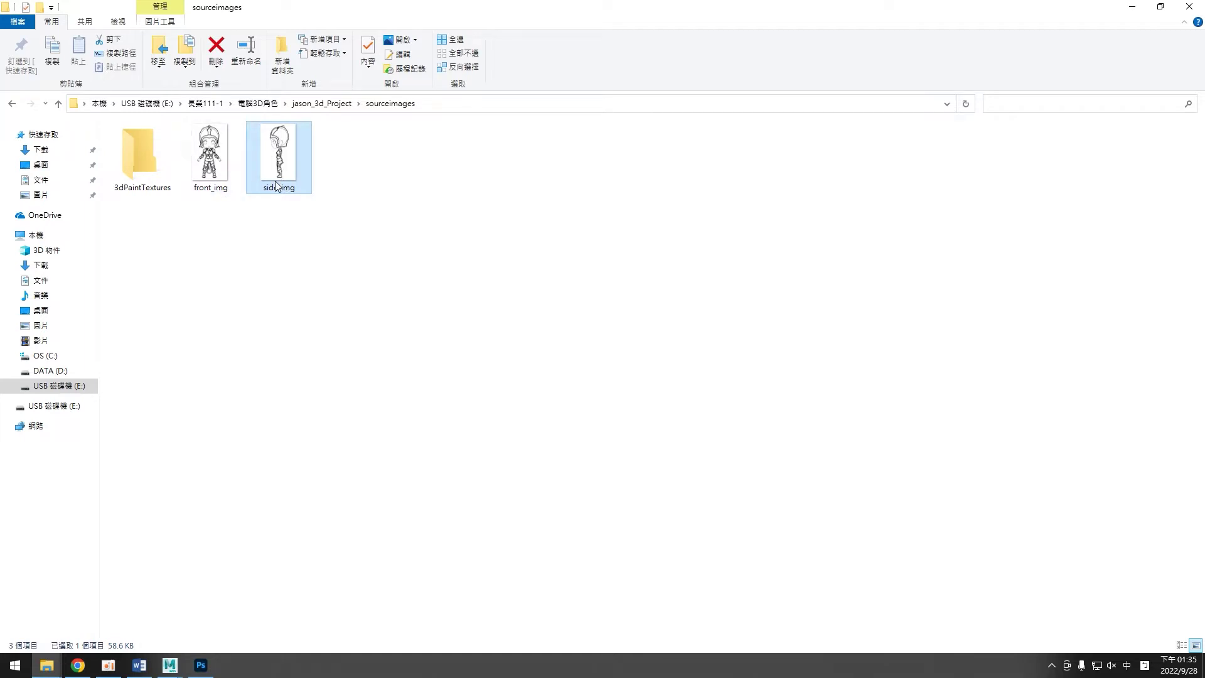
left_click(86, 669)
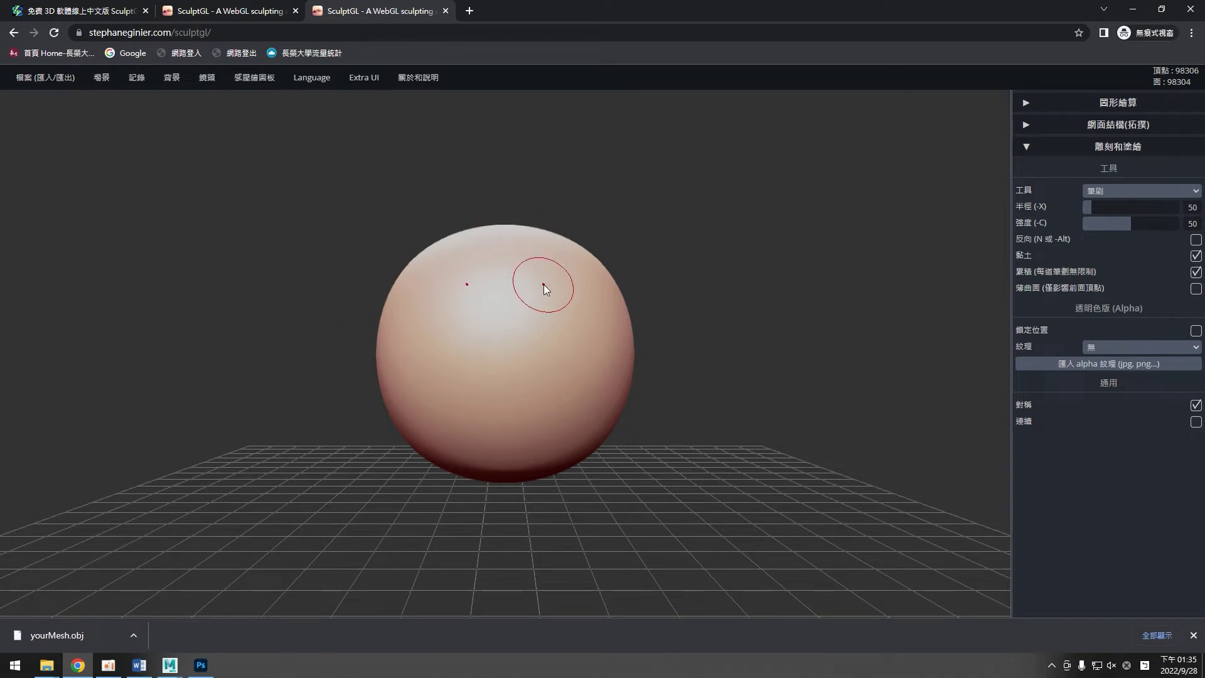
Skim the online SculptGL tutorial article, then return to the SculptGL sculpting tab.
scroll(797, 361, "down", 2)
scroll(772, 417, "up", 4)
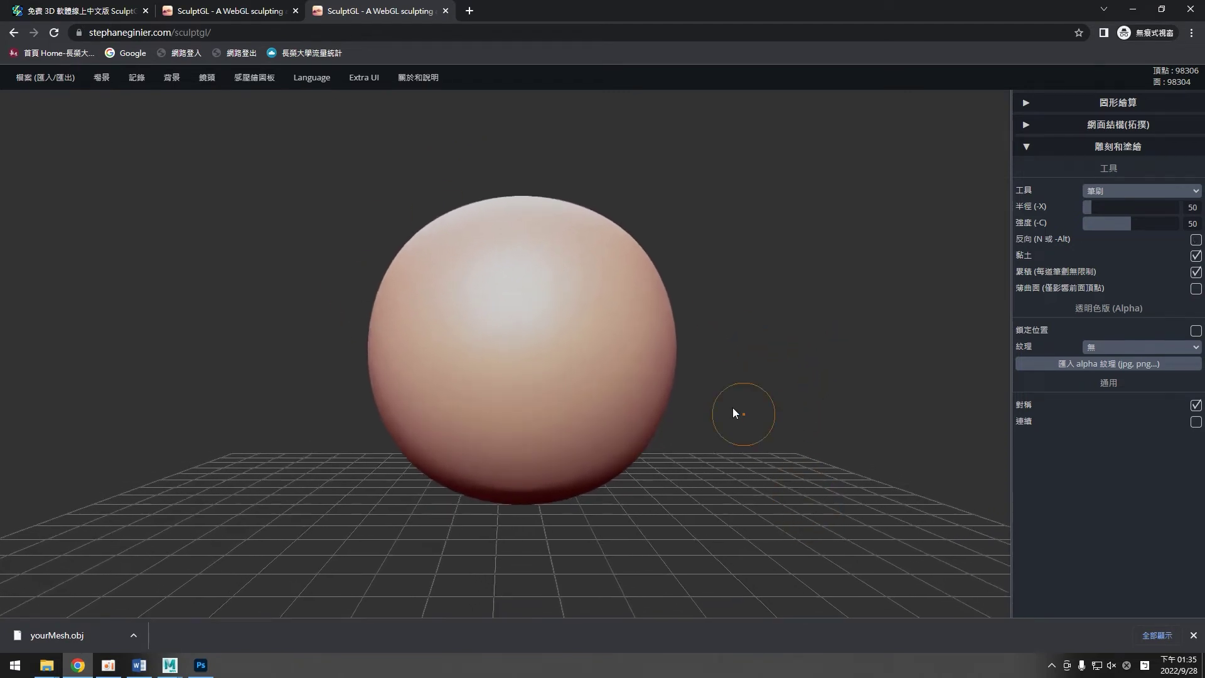
left_click(91, 12)
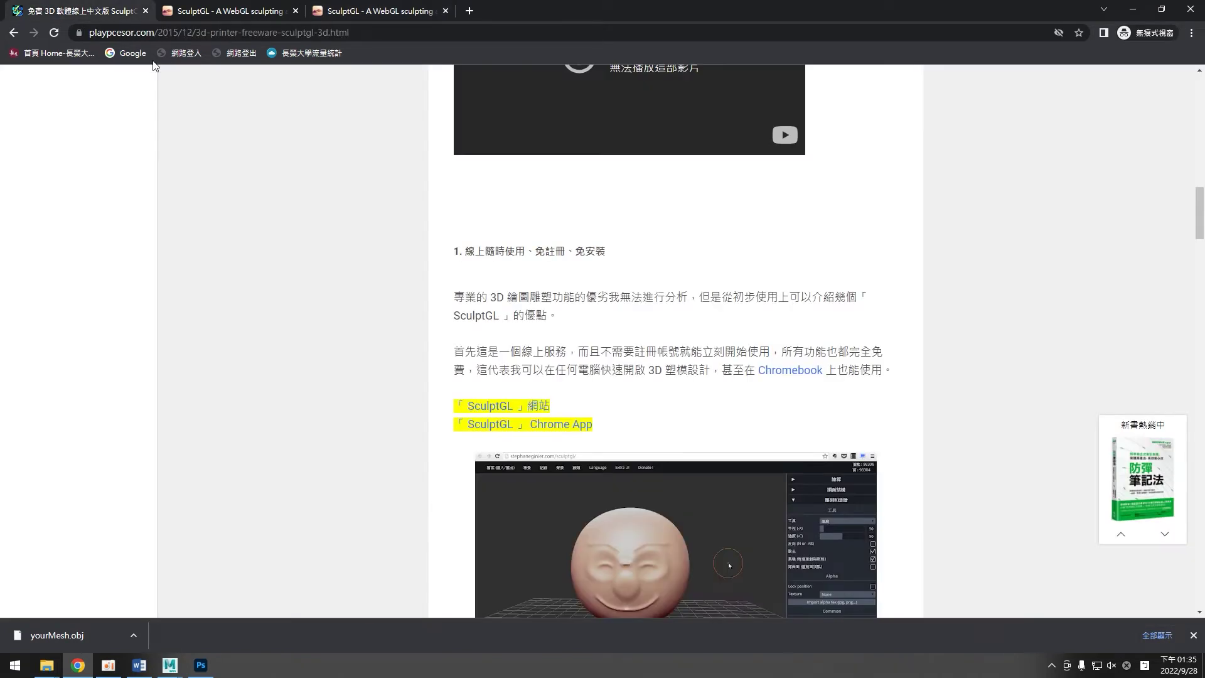
scroll(805, 339, "up", 10)
scroll(806, 339, "up", 10)
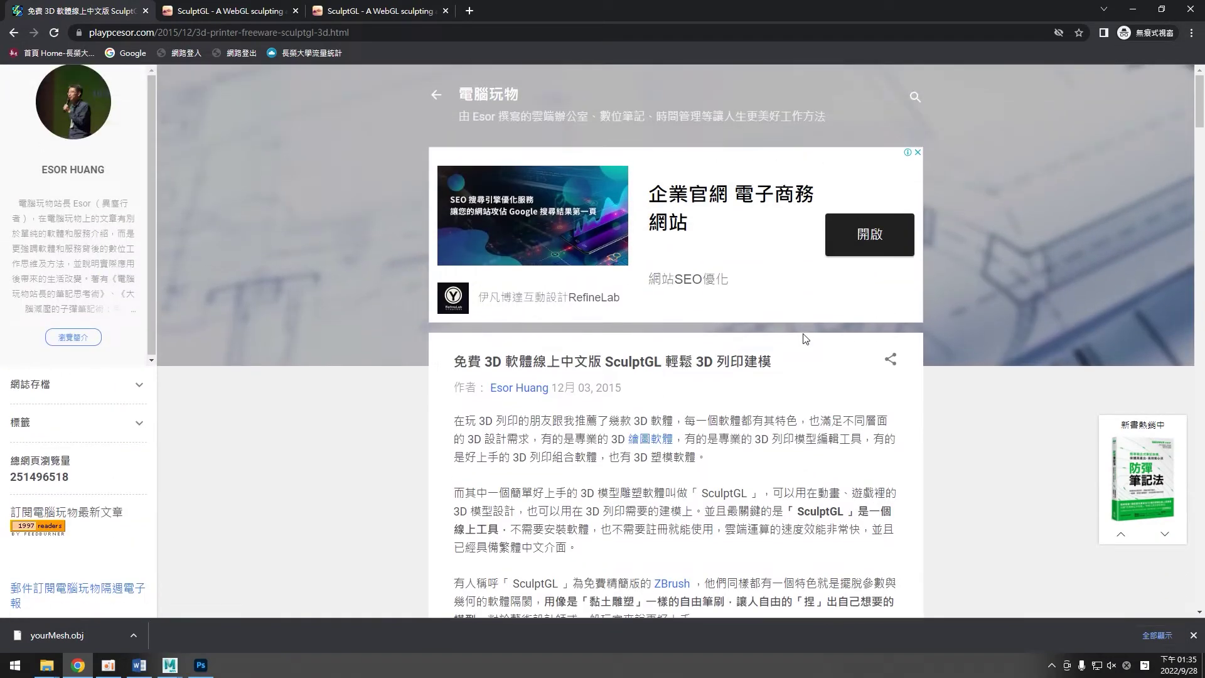
scroll(806, 339, "down", 6)
scroll(728, 344, "down", 7)
scroll(728, 344, "down", 4)
scroll(581, 385, "down", 3)
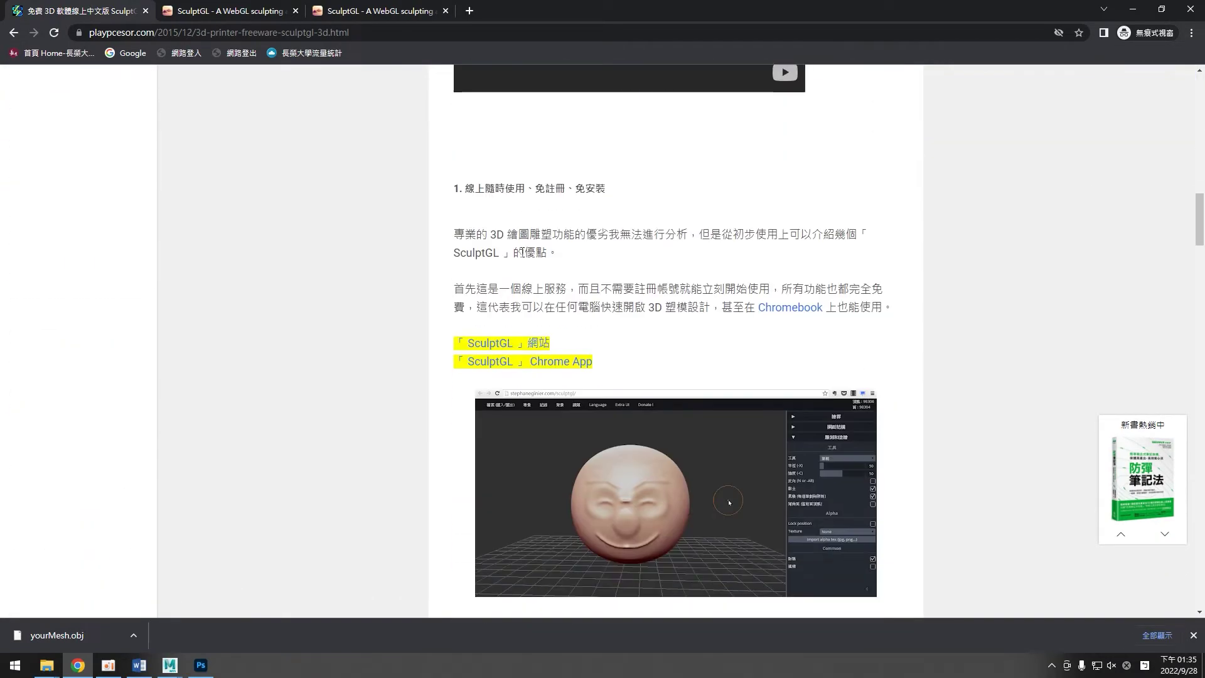
left_click(376, 10)
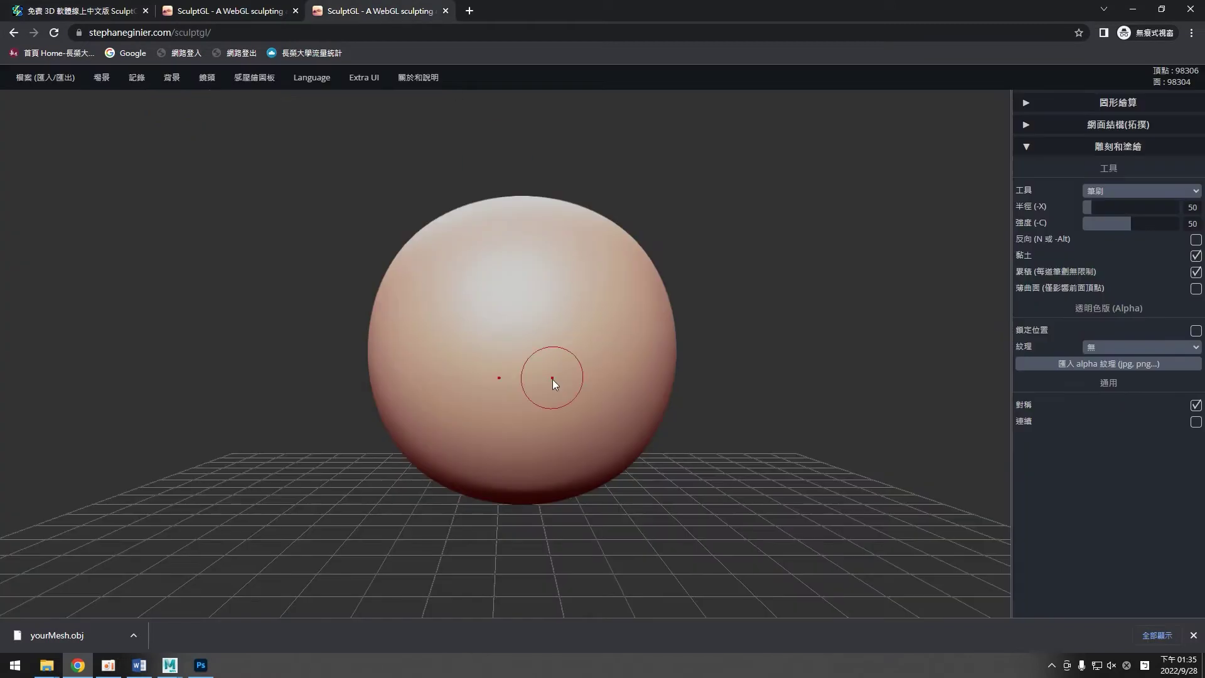
mouse_move(206, 78)
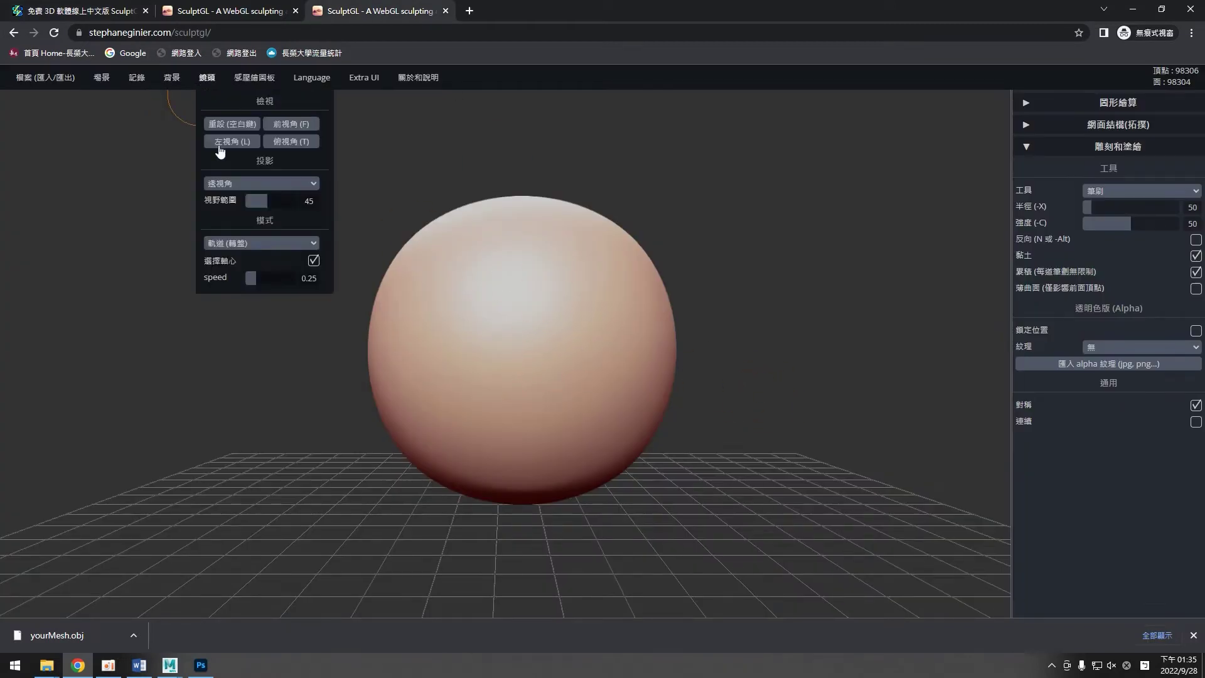
Set the camera to orthographic projection and pick the Move tool with radius about 240.
left_click(224, 184)
left_click(221, 208)
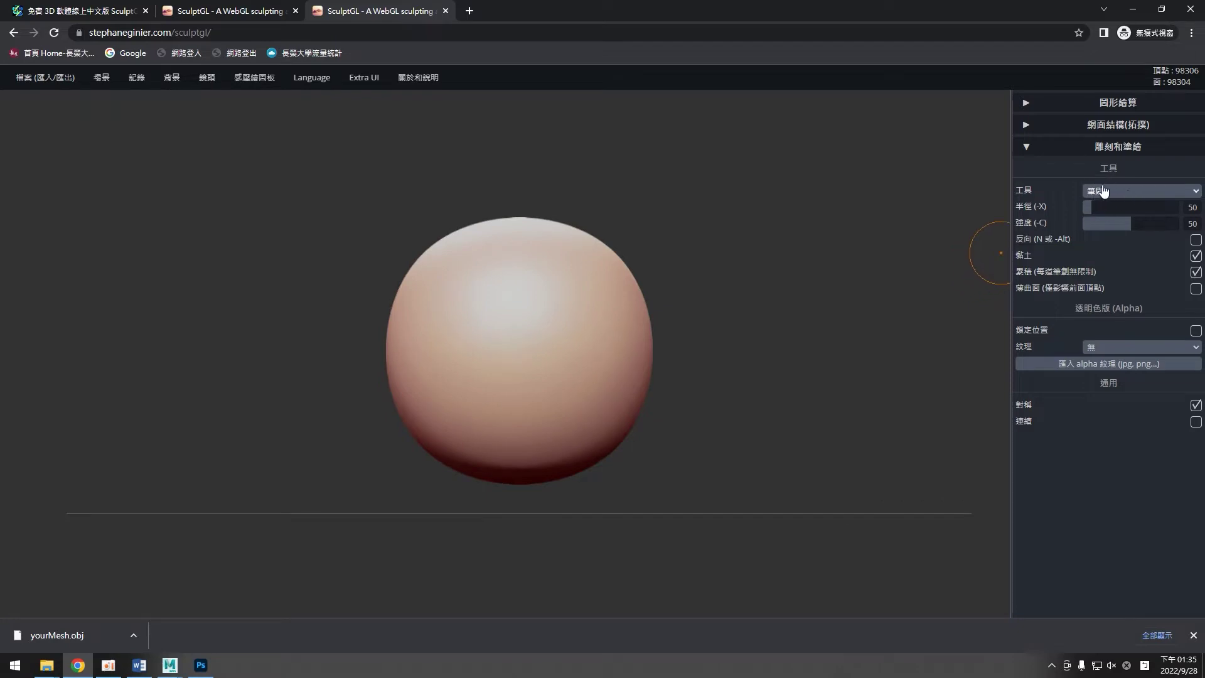
left_click(1134, 192)
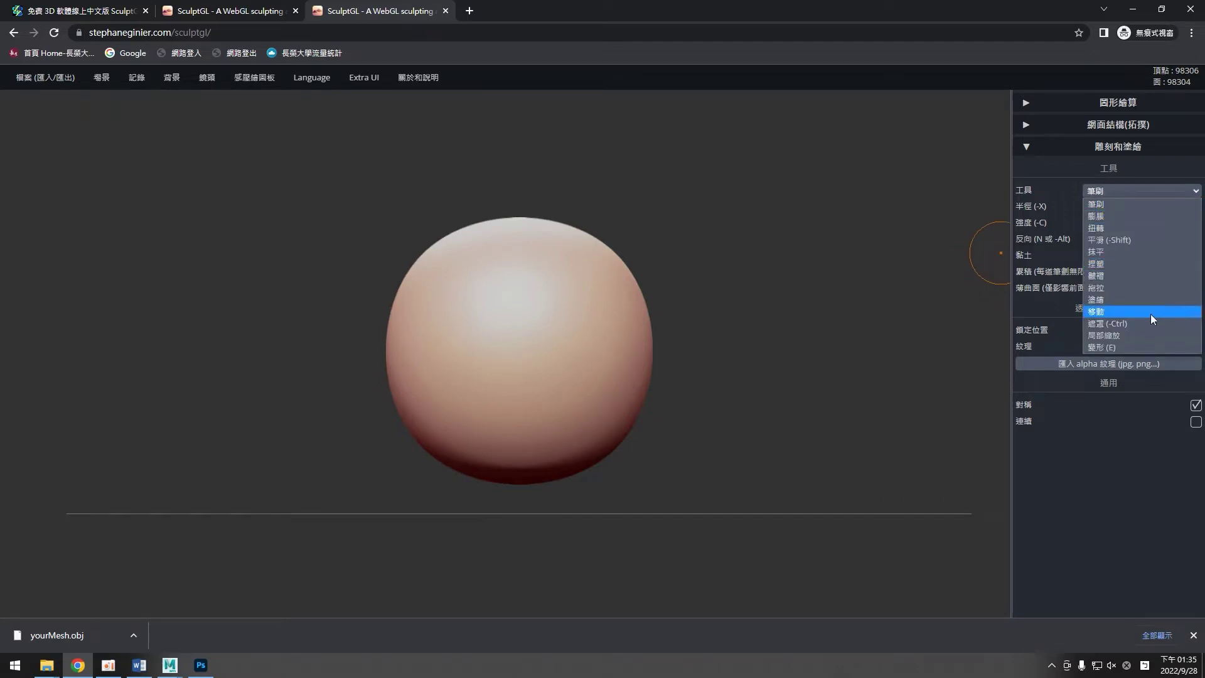
left_click(1142, 310)
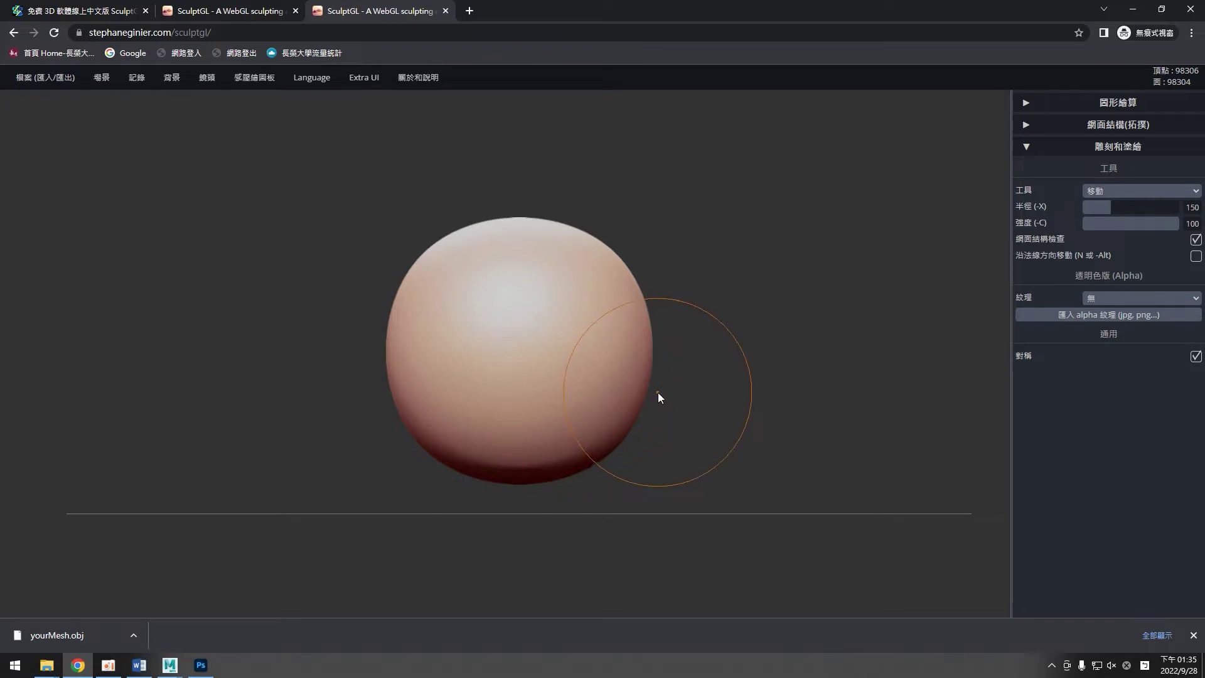
key("x")
Drag the sphere into a taller egg shape with rounded sides and a narrowing chin.
left_click_drag(515, 479, 514, 500)
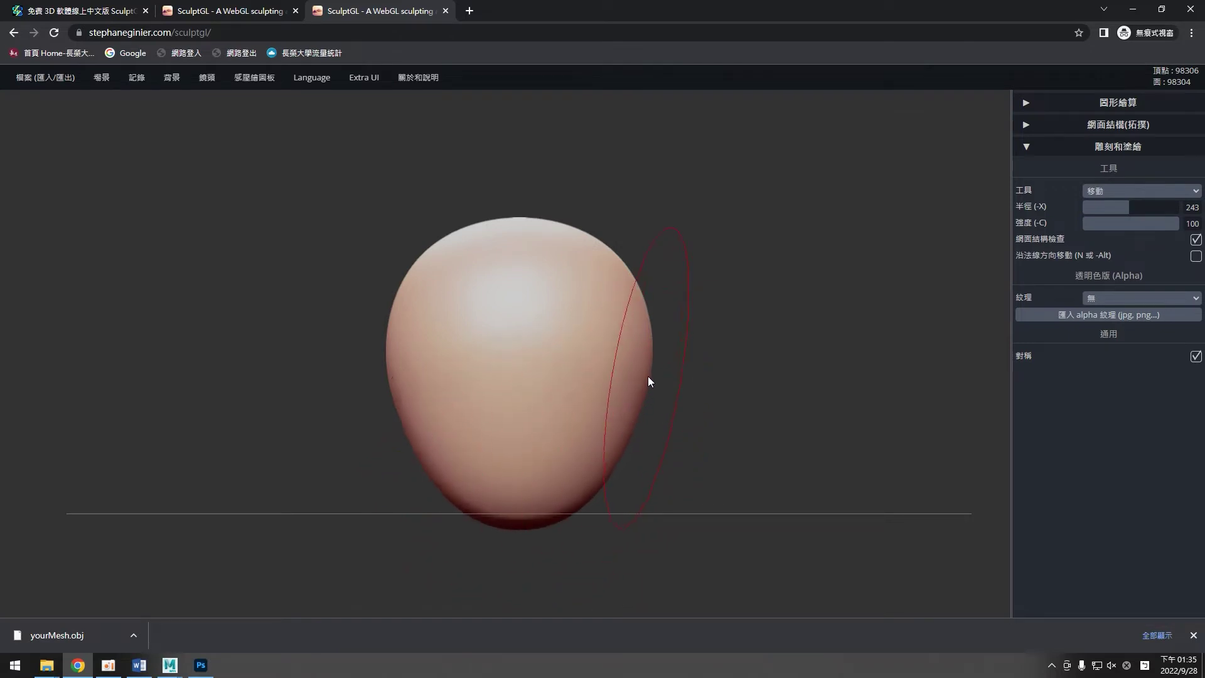
left_click_drag(647, 376, 643, 369)
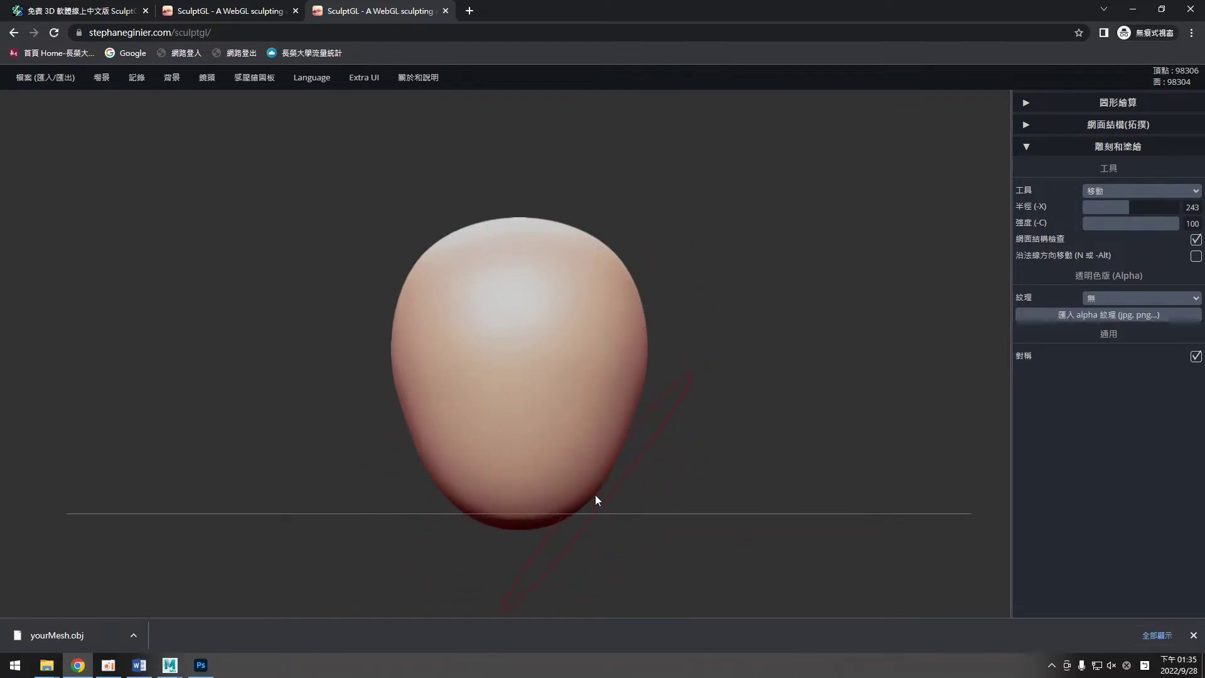
left_click_drag(590, 499, 594, 494)
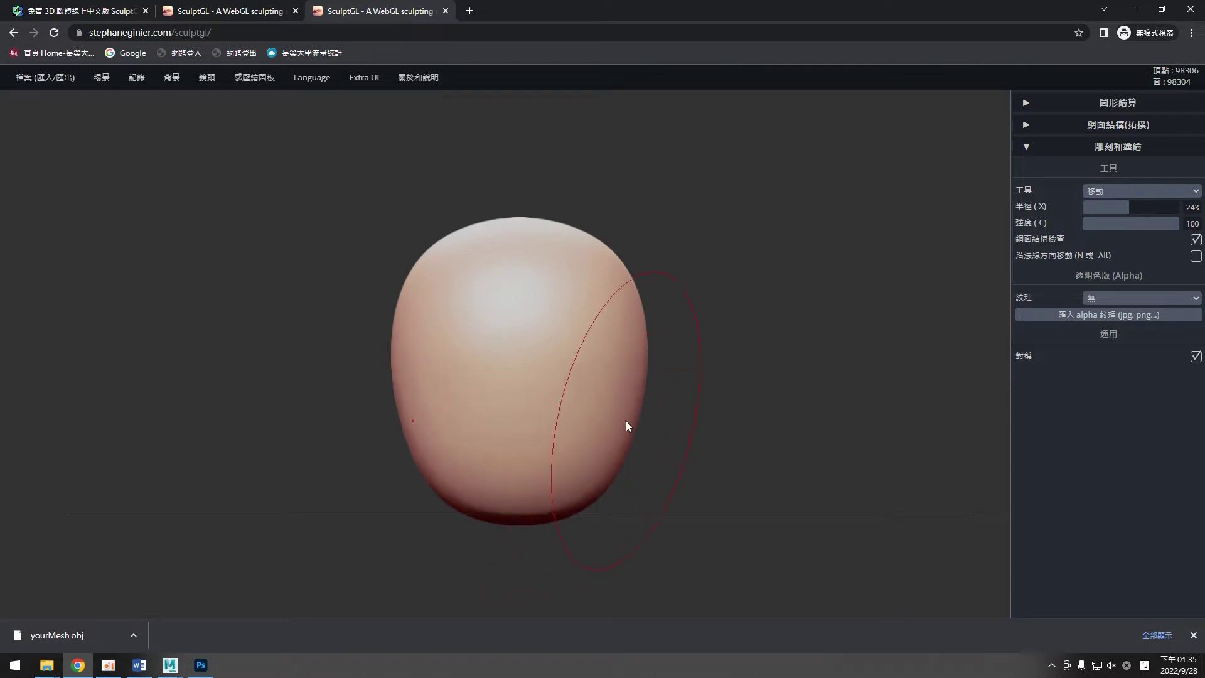
left_click_drag(626, 420, 625, 424)
left_click_drag(608, 488, 581, 495)
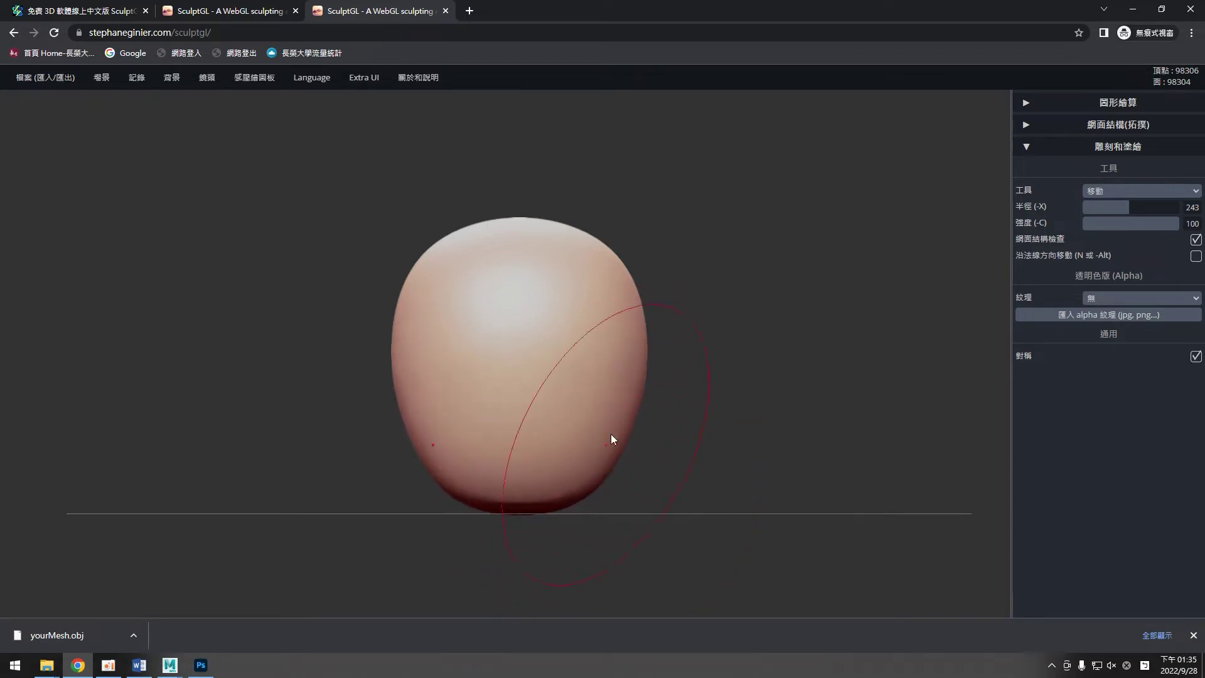
left_click_drag(611, 277, 614, 262)
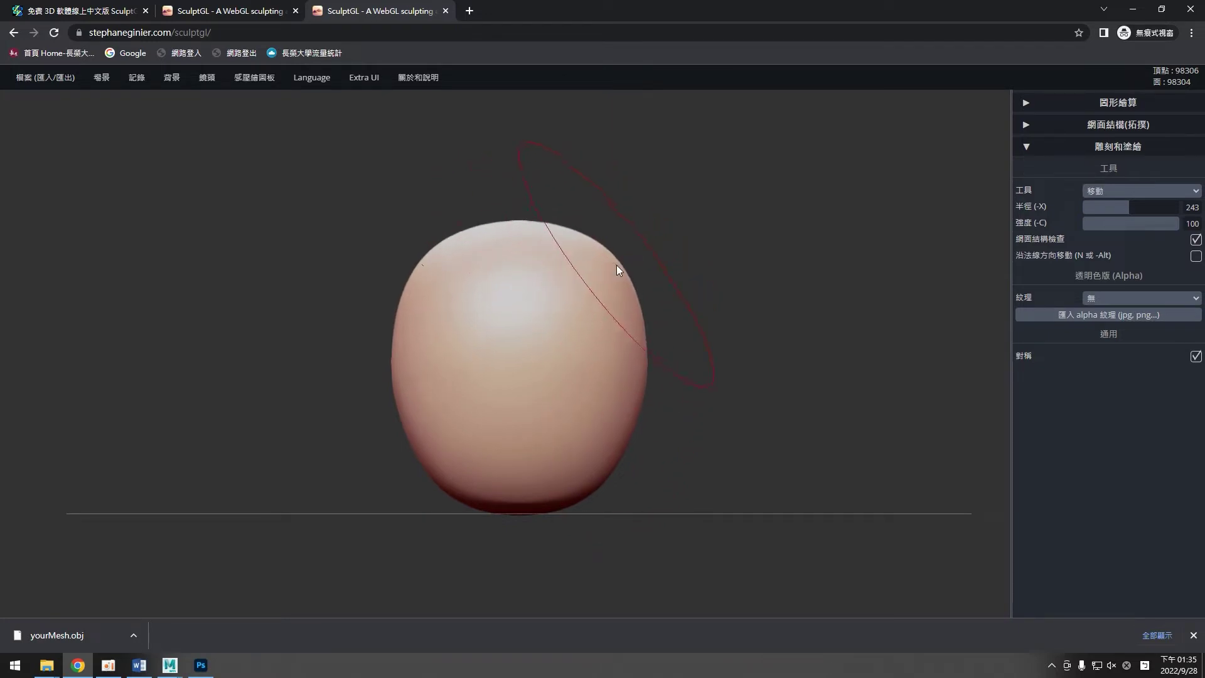
left_click_drag(632, 377, 632, 395)
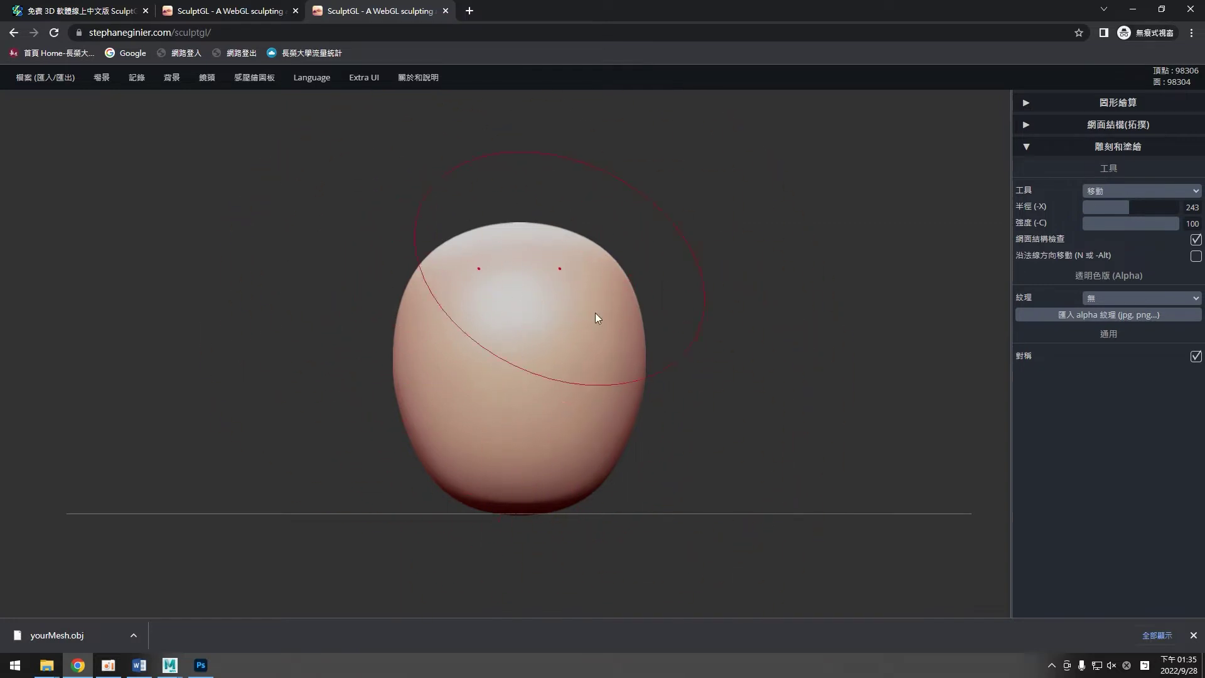
left_click_drag(520, 509, 499, 506)
left_click_drag(416, 440, 411, 441)
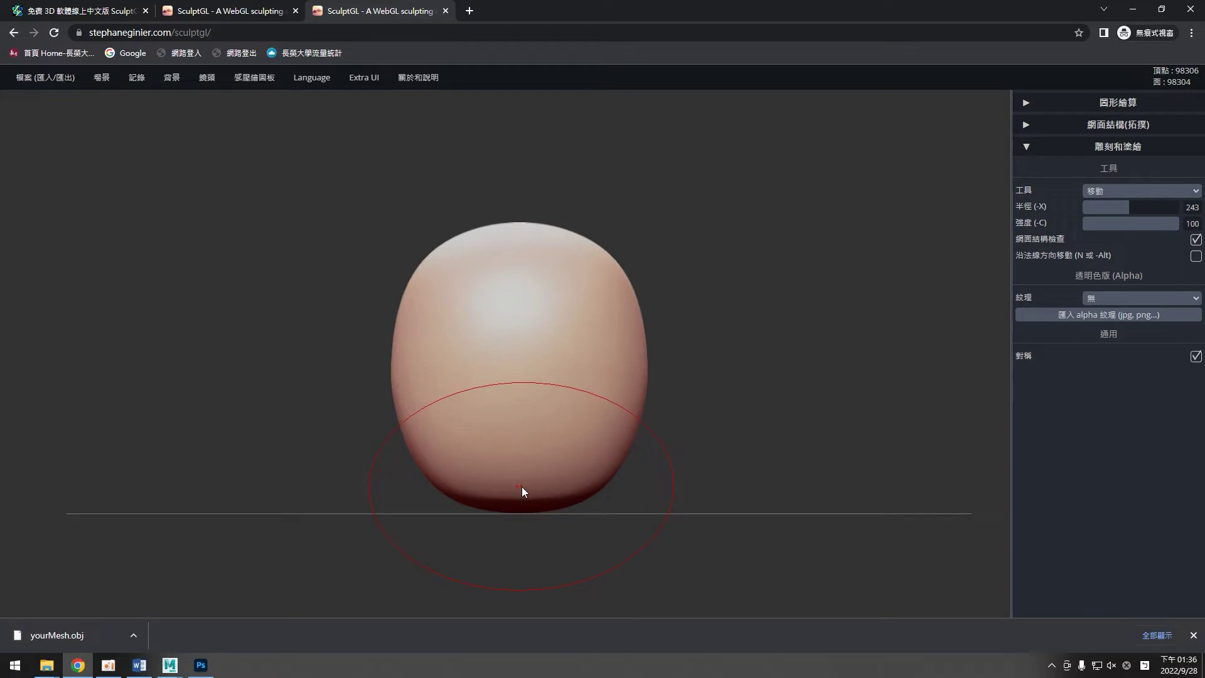
Shrink the Move radius to 114 and smooth the head's lower edge.
key("x")
left_click(441, 492)
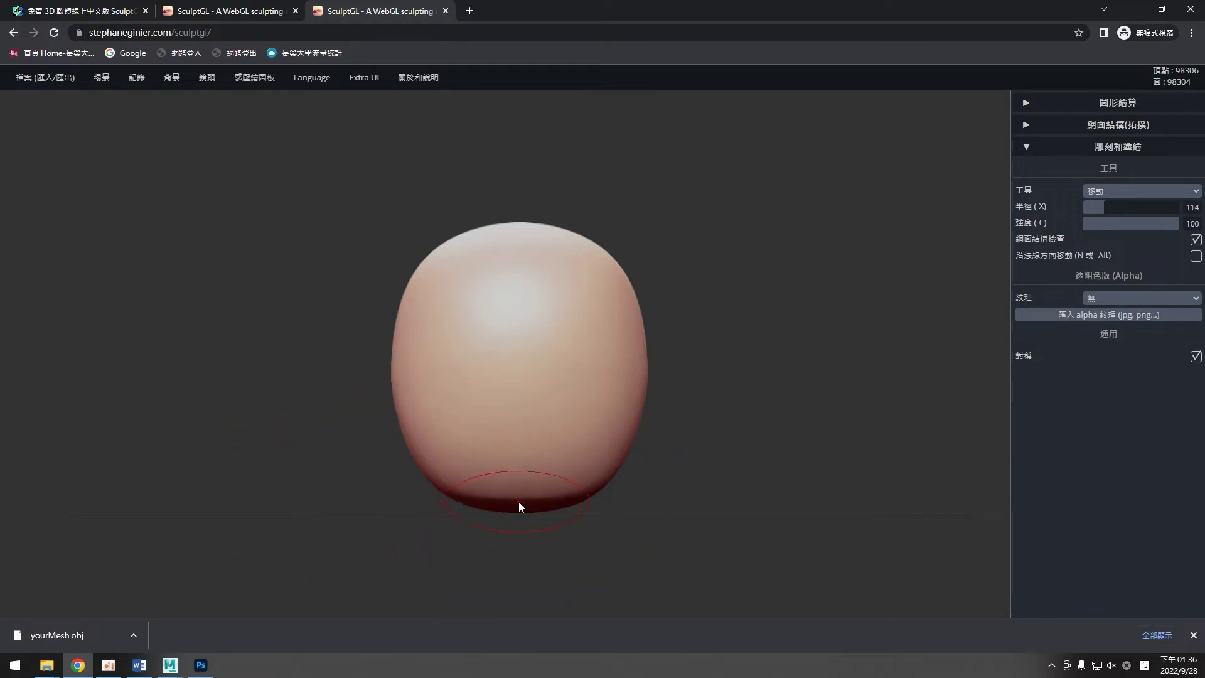
mouse_move(518, 508)
left_mouse_down()
mouse_move(573, 499)
mouse_move(561, 510)
left_mouse_up()
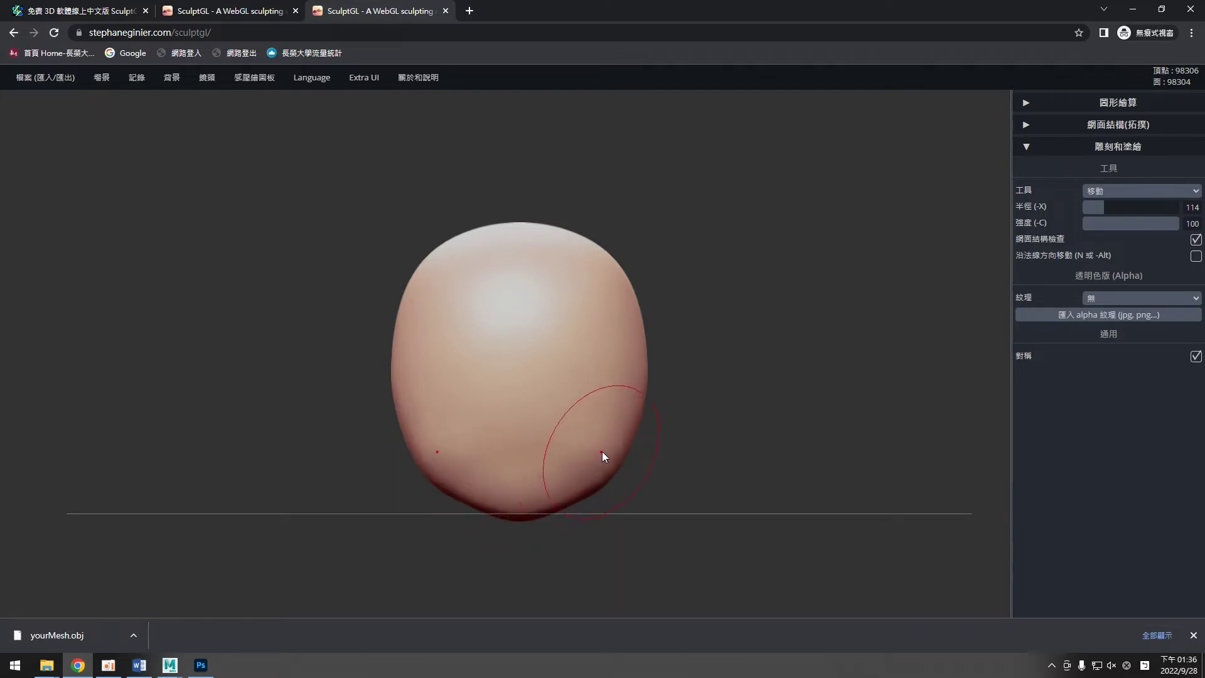
left_click_drag(601, 458, 574, 499, "shift")
mouse_move(788, 476)
left_mouse_down()
mouse_move(729, 488)
mouse_move(738, 503)
mouse_move(653, 496)
mouse_move(721, 525)
mouse_move(197, 578)
left_mouse_up()
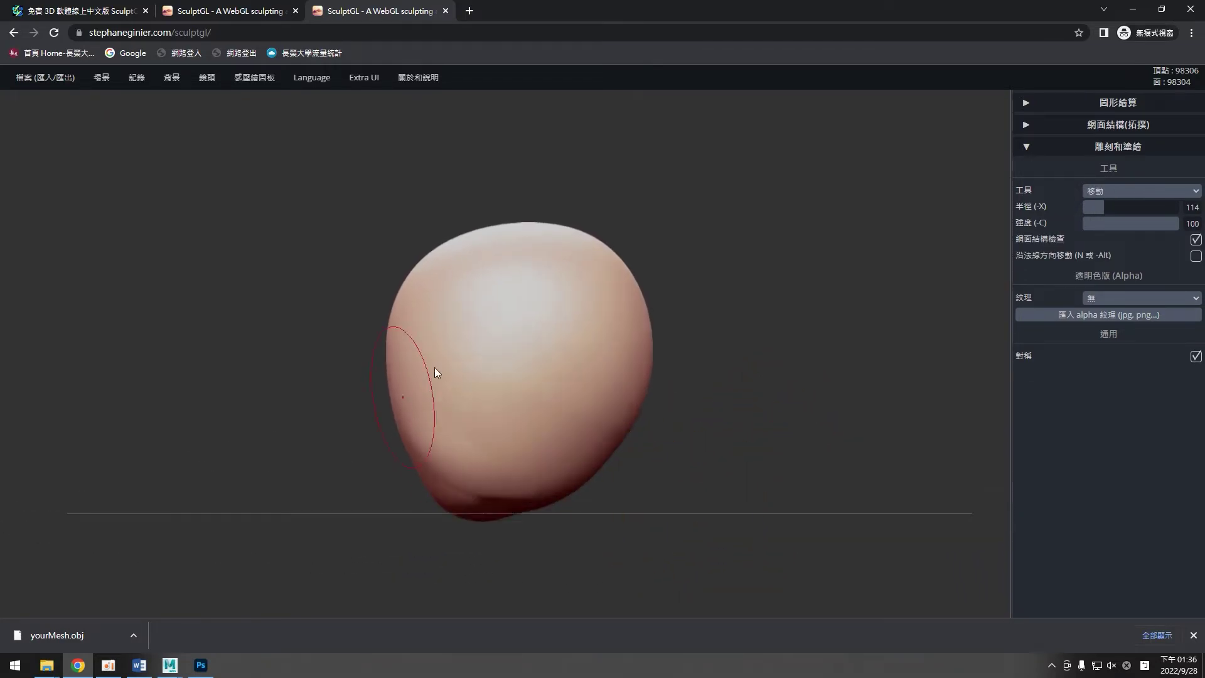
Switch to Photoshop and zoom in on the front and side heads of the reference sheet.
left_click(201, 664)
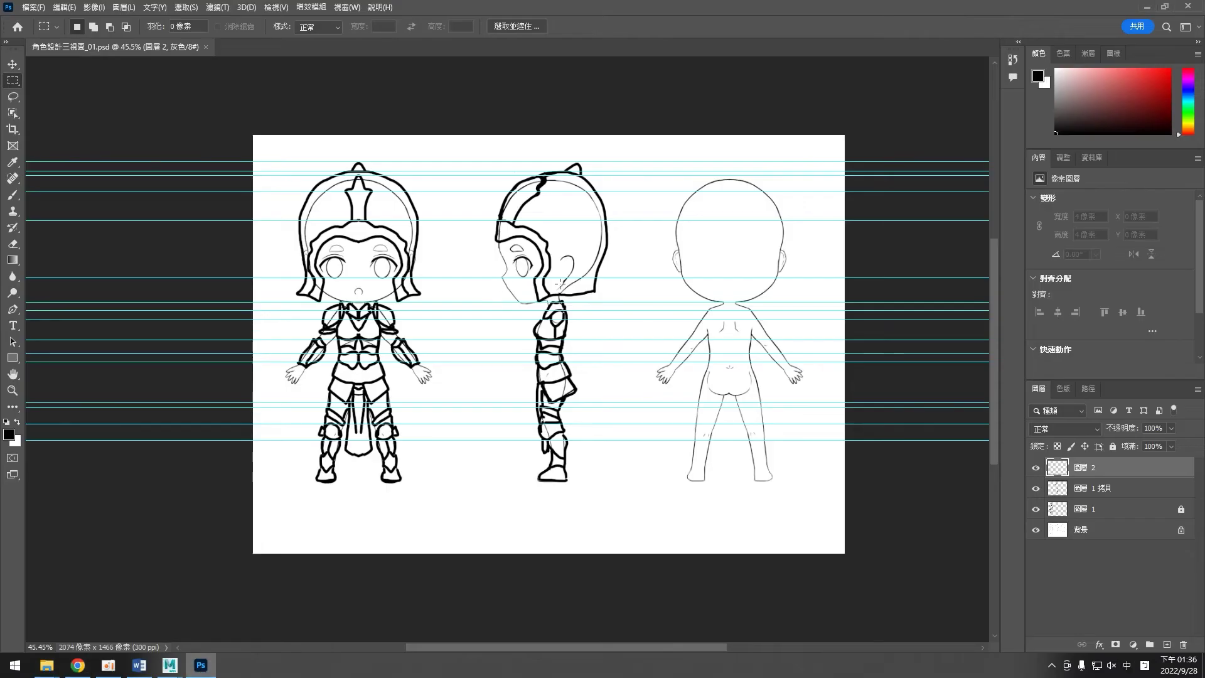
scroll(560, 283, "up", 2, "alt")
scroll(559, 283, "up", 3, "alt")
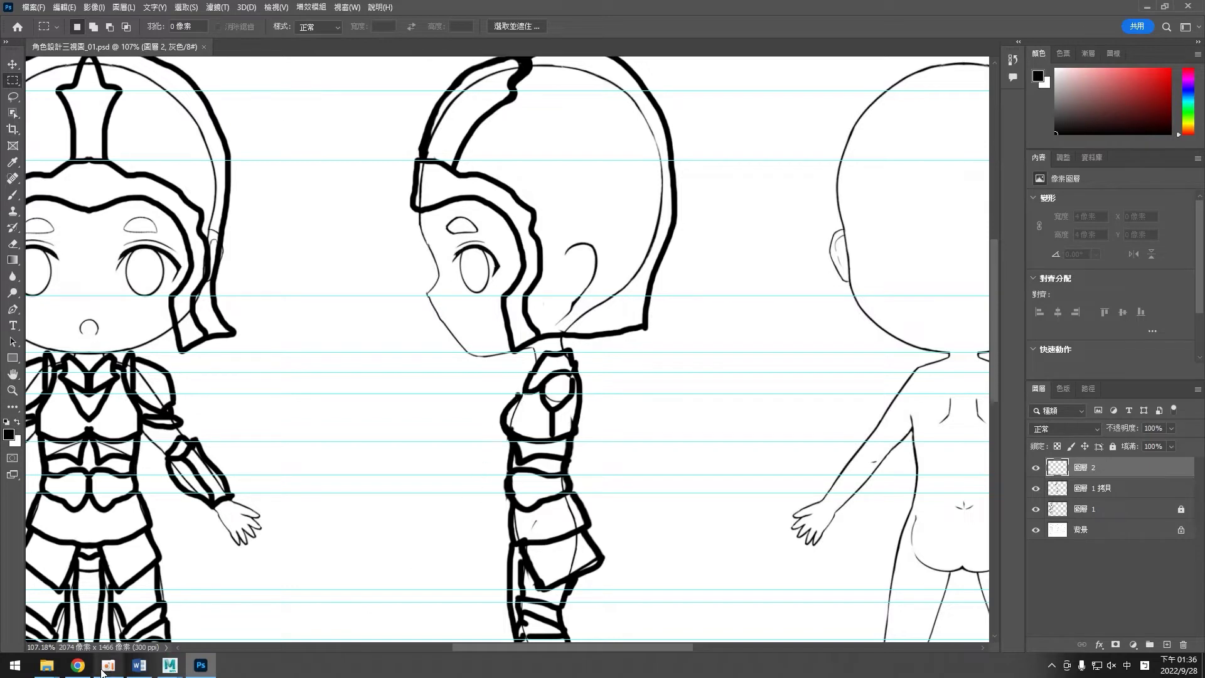
Back in SculptGL, pull out a jaw and chin bulge on the lower head, then reset to front view.
left_click(78, 665)
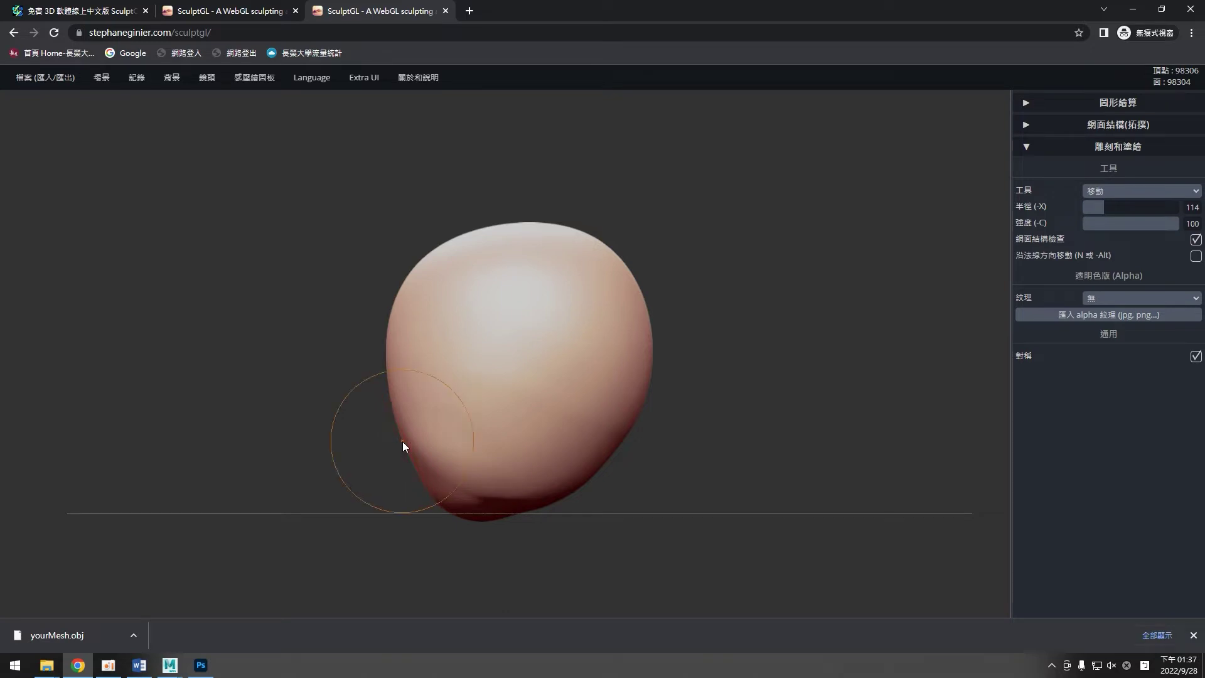
mouse_move(445, 513)
left_mouse_down()
mouse_move(504, 520)
mouse_move(562, 495)
mouse_move(496, 520)
mouse_move(506, 507)
left_mouse_up()
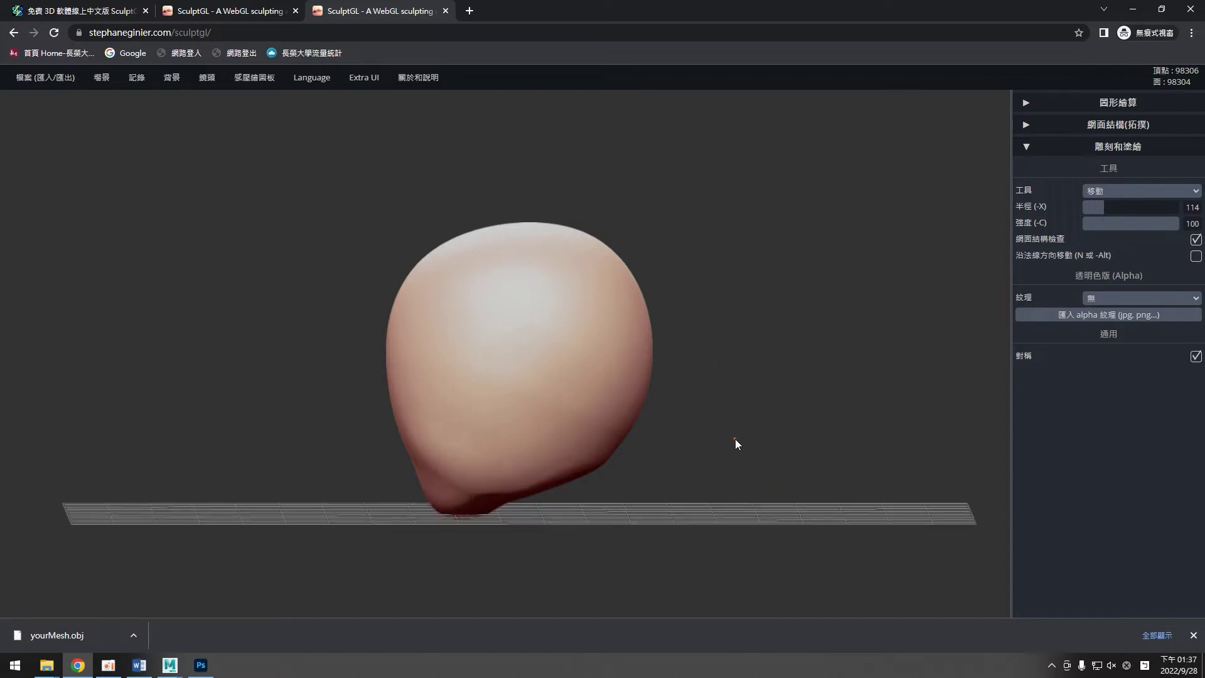
left_click_drag(597, 465, 600, 463)
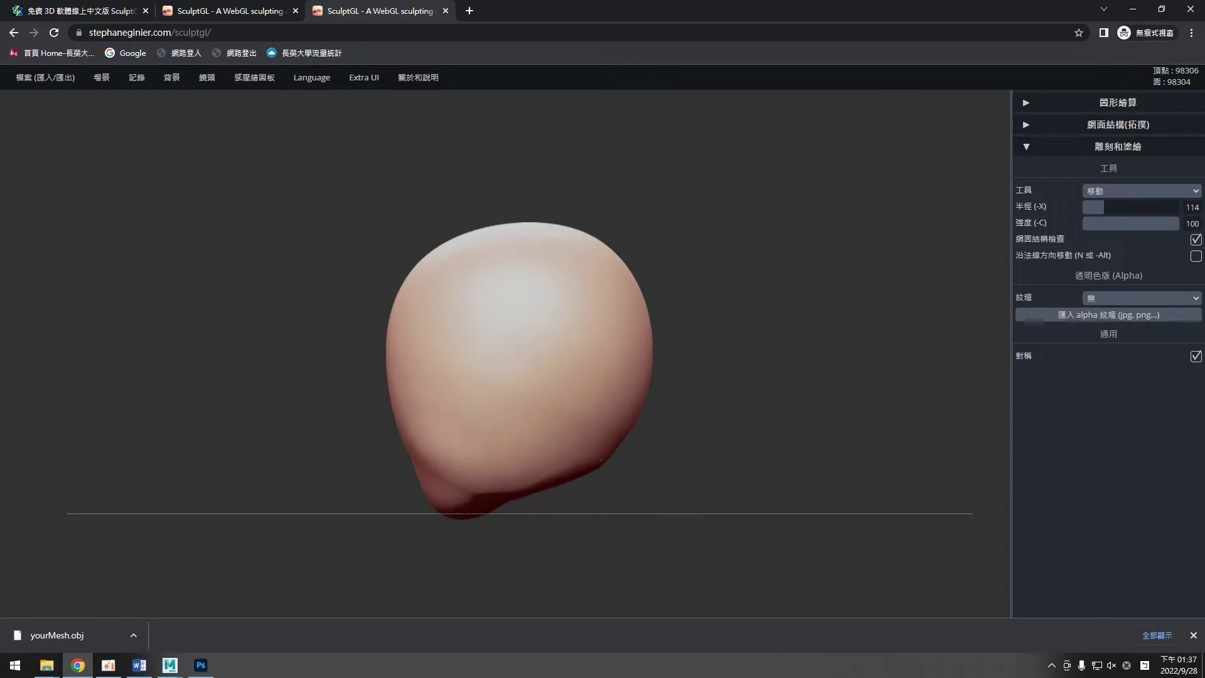
mouse_move(589, 516)
left_mouse_down()
mouse_move(686, 514)
mouse_move(715, 531)
mouse_move(768, 513)
left_mouse_up()
key("f")
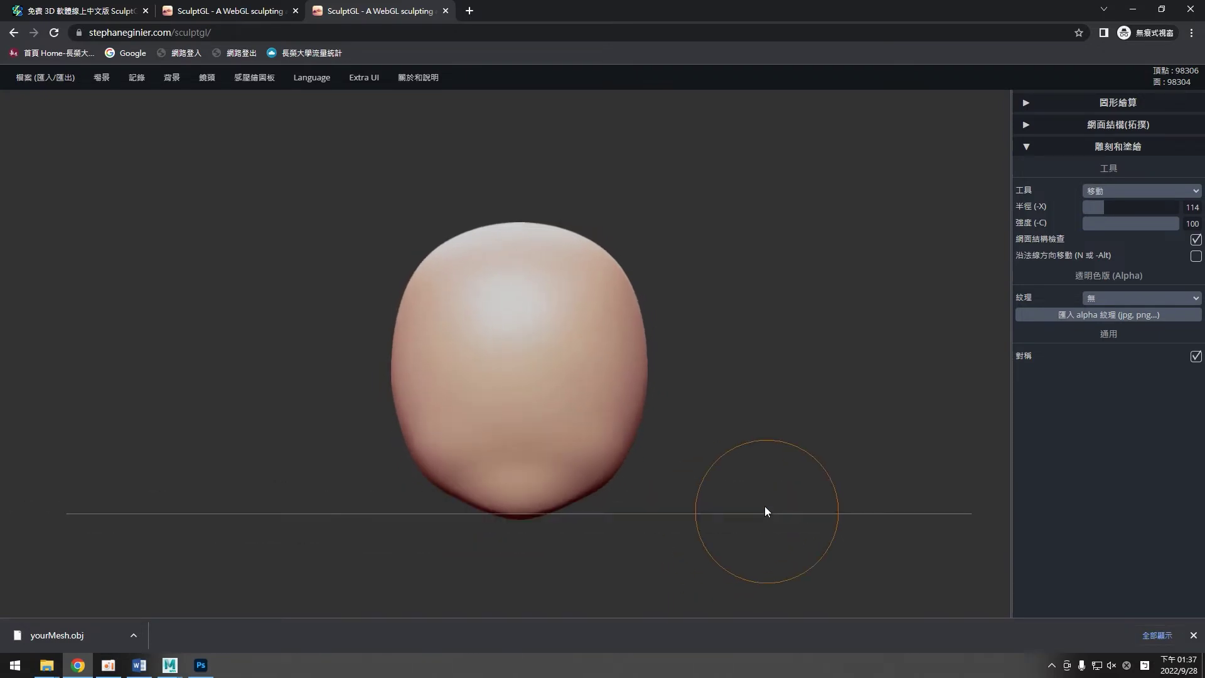
left_click(1132, 192)
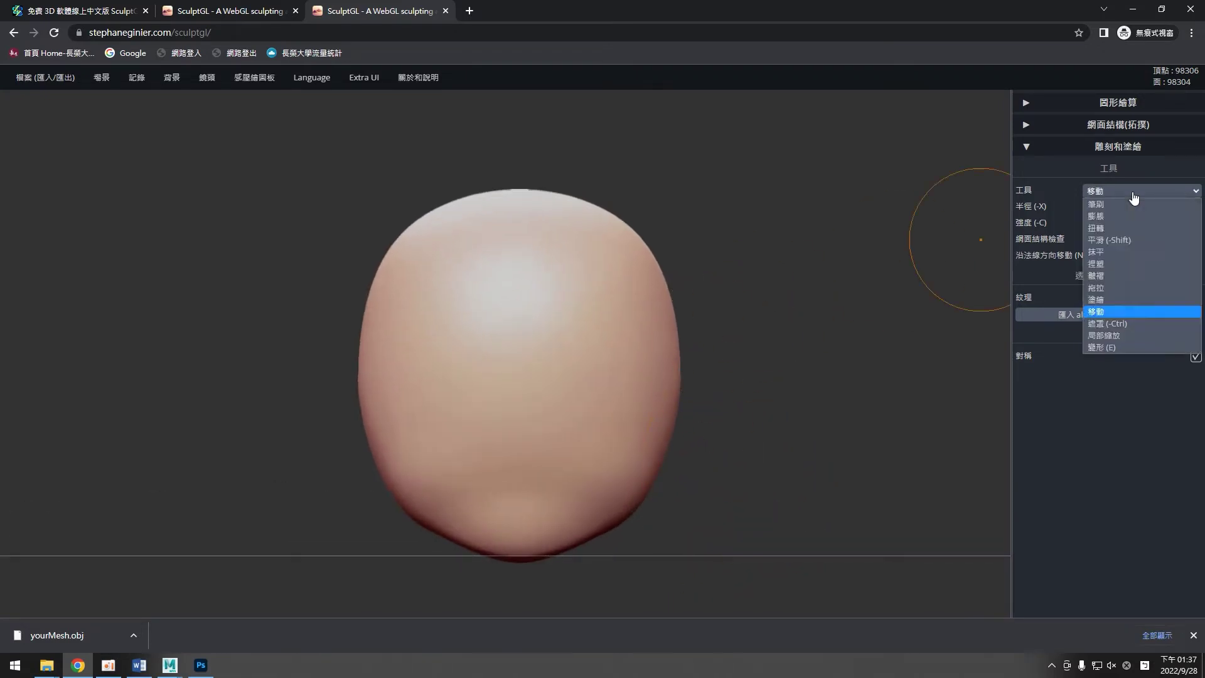
With the standard Brush at radius 21, sculpt two mirrored curved brow ridges.
left_click(1101, 205)
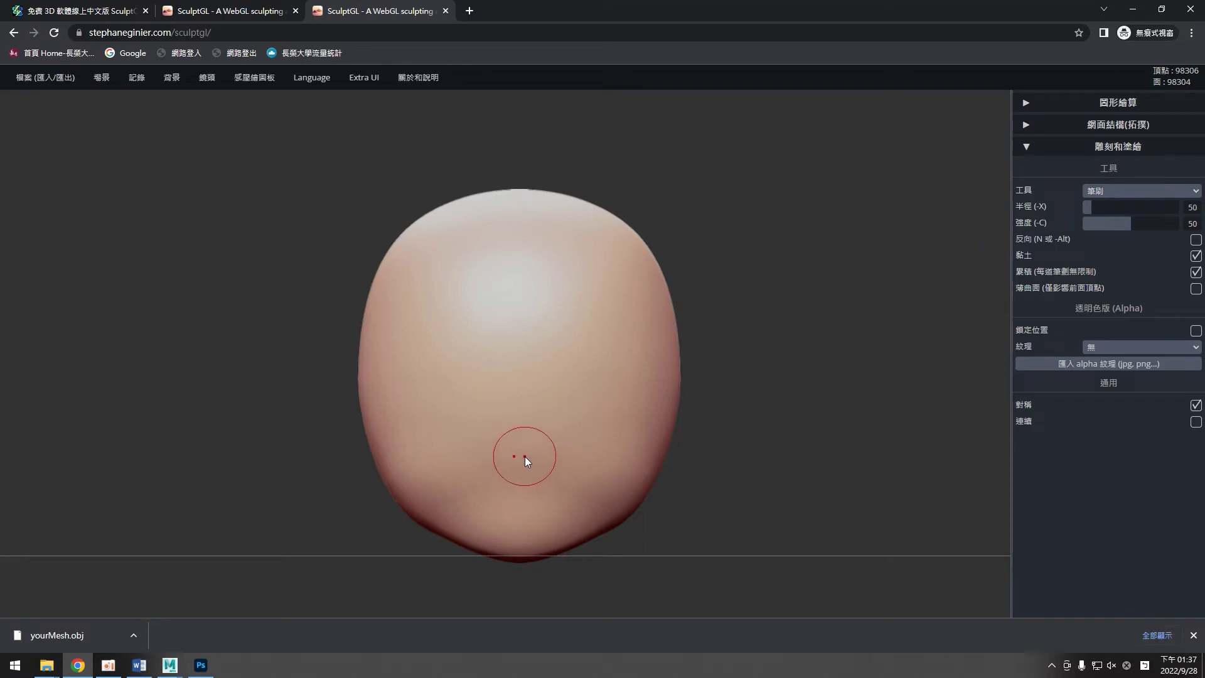
key("x")
left_click_drag(428, 400, 489, 416)
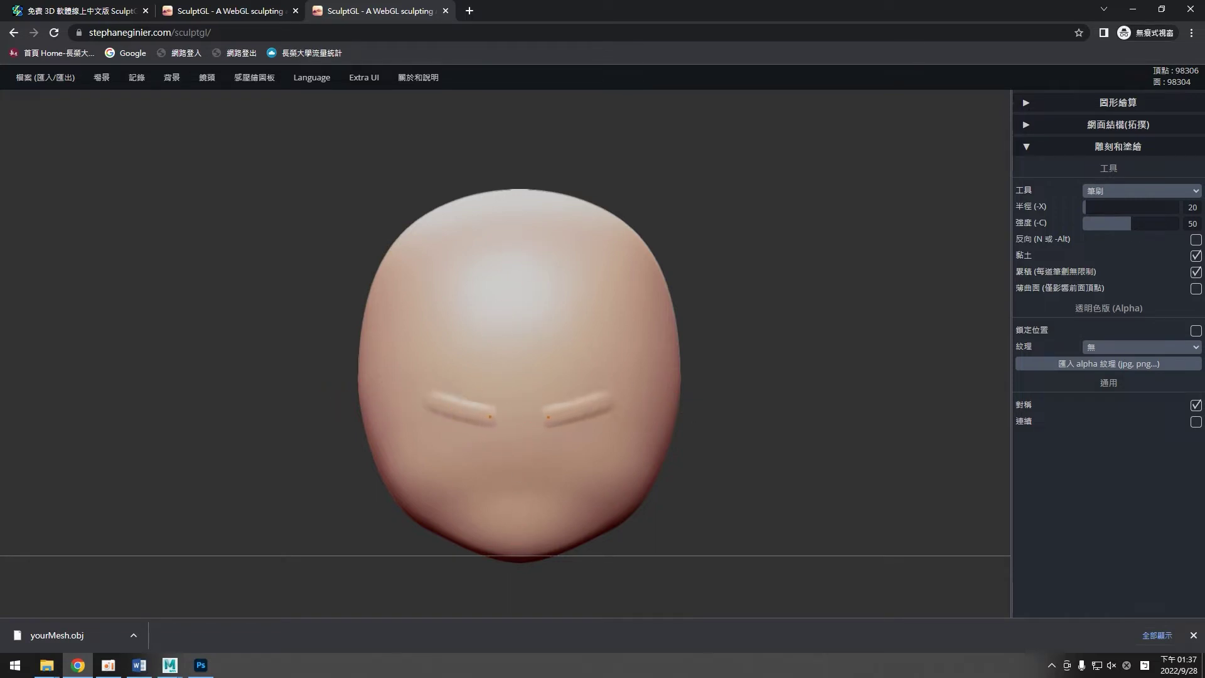
left_click_drag(416, 390, 498, 421)
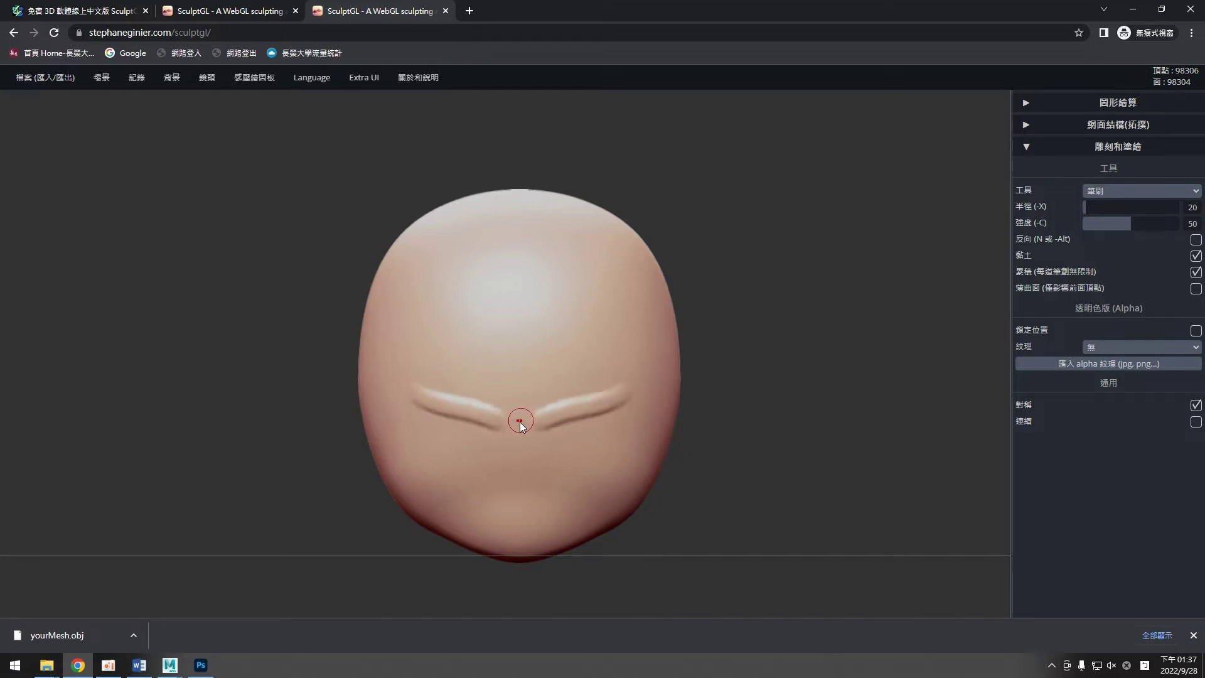
Build a small rounded nose below the brows and smooth it.
left_click_drag(517, 477, 520, 466)
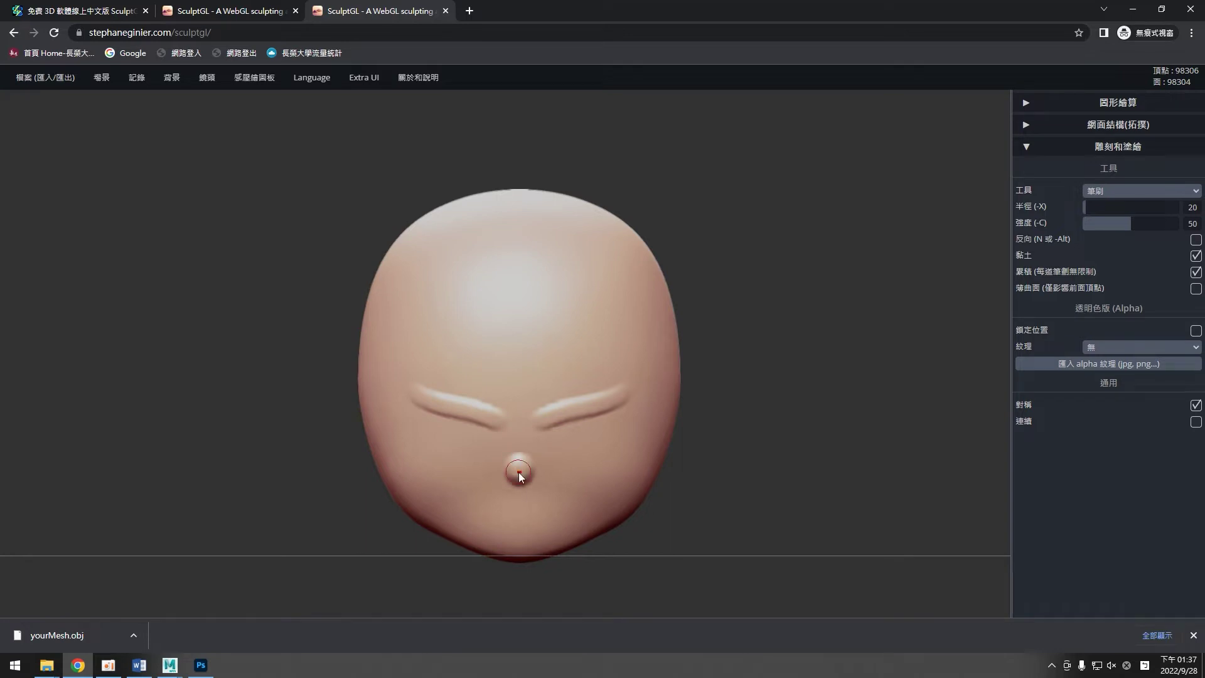
left_click_drag(519, 467, 519, 460)
key("shift")
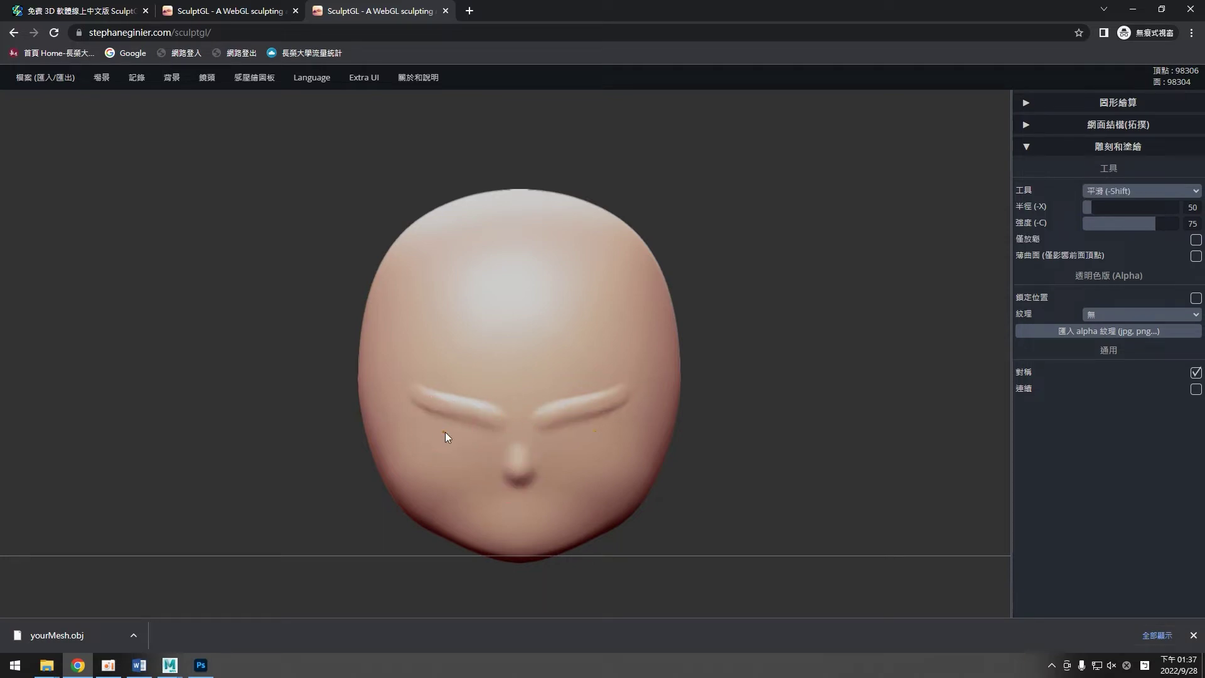
mouse_move(786, 518)
left_mouse_down()
mouse_move(694, 522)
mouse_move(740, 498)
mouse_move(747, 514)
mouse_move(697, 526)
mouse_move(581, 530)
mouse_move(559, 577)
left_mouse_up()
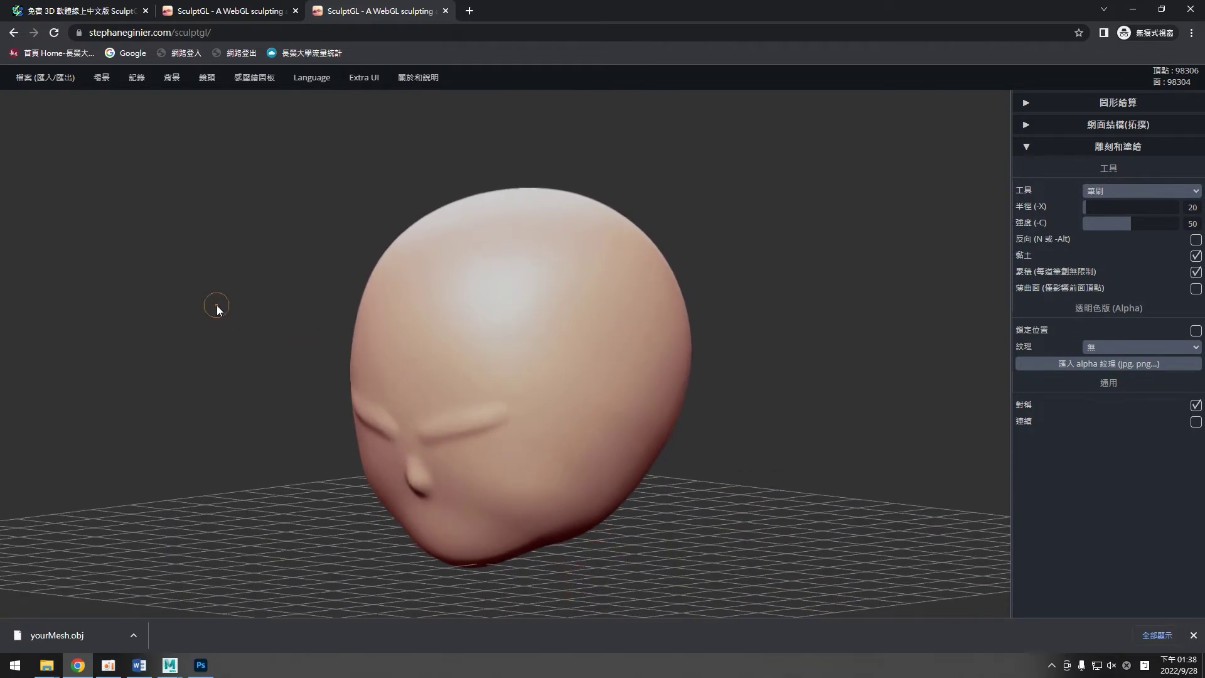
Hide the floor grid and orbit to a side profile, comparing against the Photoshop reference.
mouse_move(217, 305)
left_mouse_down()
mouse_move(325, 379)
mouse_move(399, 502)
mouse_move(386, 386)
left_mouse_up()
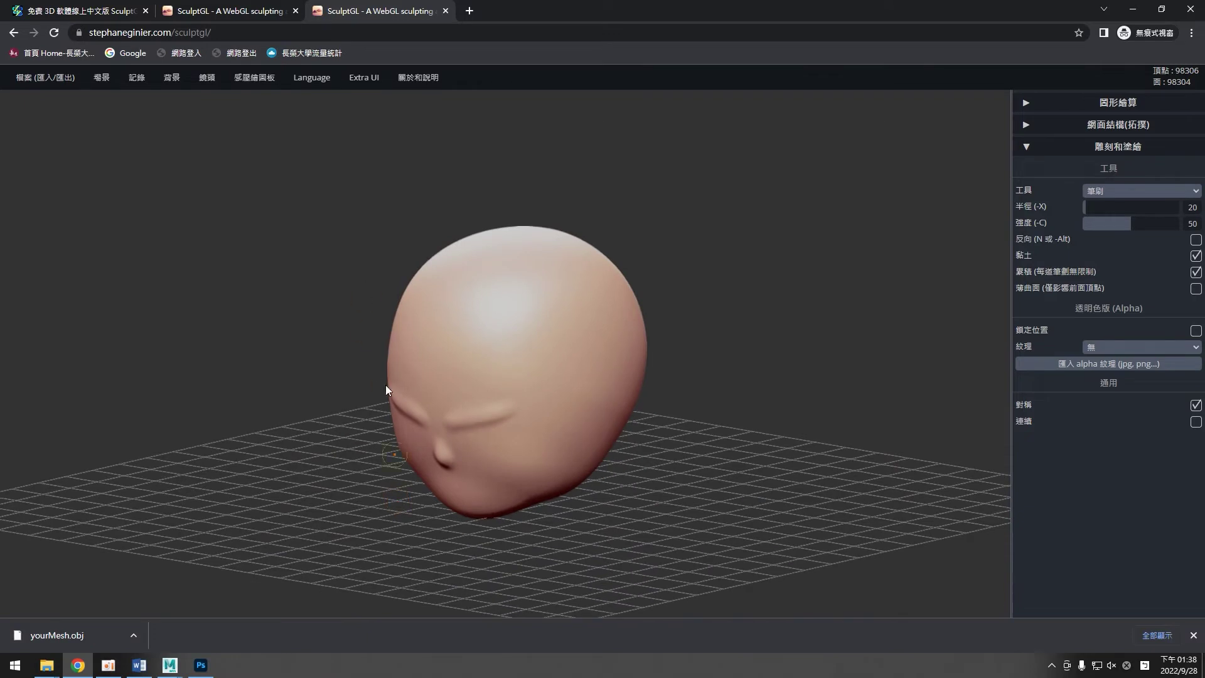
left_click(102, 77)
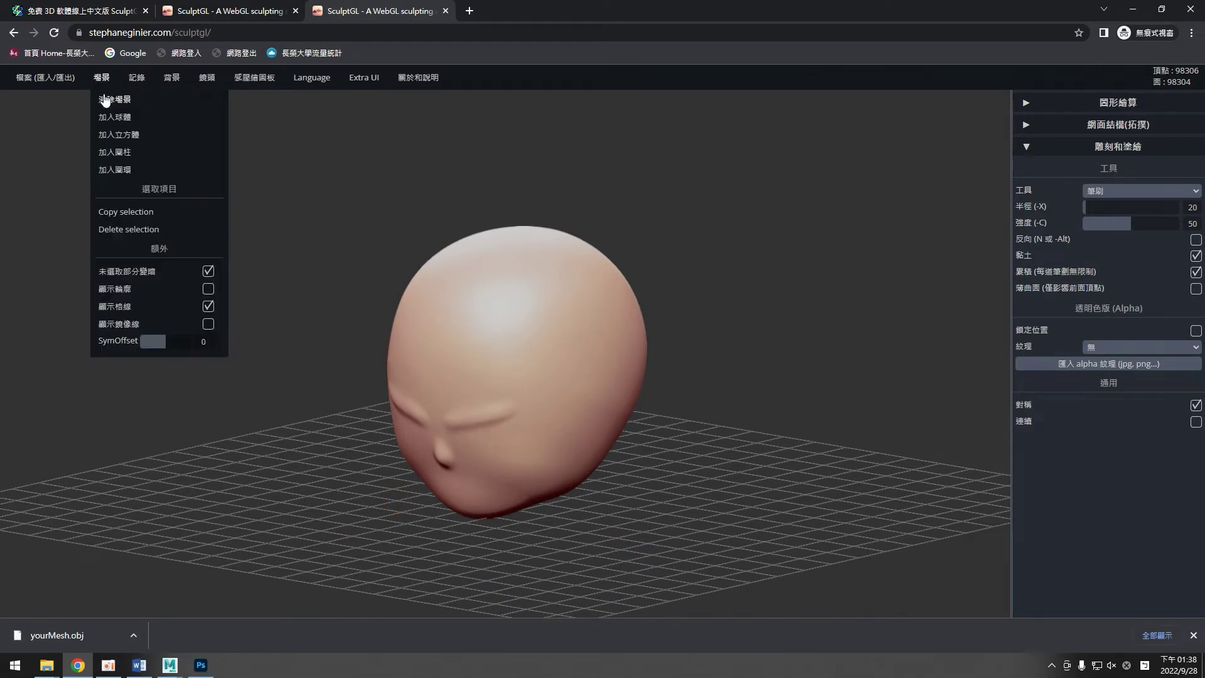
left_click(209, 306)
mouse_move(642, 484)
left_mouse_down()
mouse_move(672, 393)
mouse_move(672, 430)
mouse_move(602, 483)
mouse_move(665, 466)
mouse_move(748, 481)
mouse_move(790, 409)
mouse_move(789, 537)
mouse_move(819, 491)
mouse_move(498, 412)
left_mouse_up()
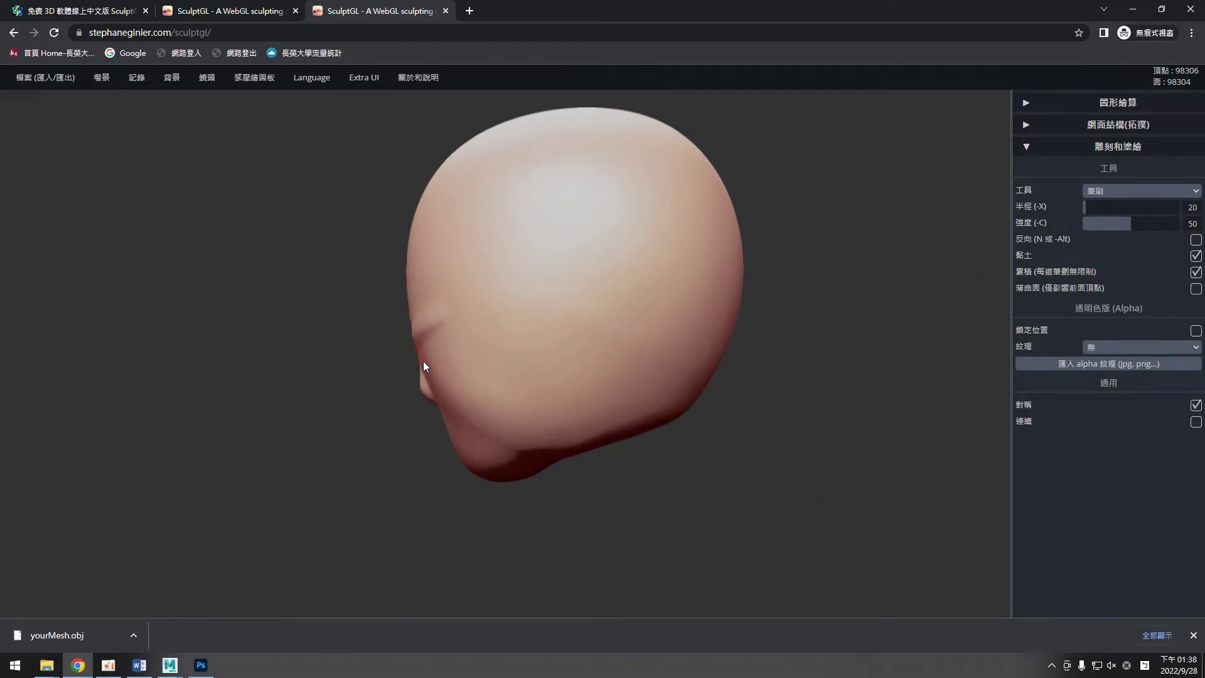
left_click(207, 665)
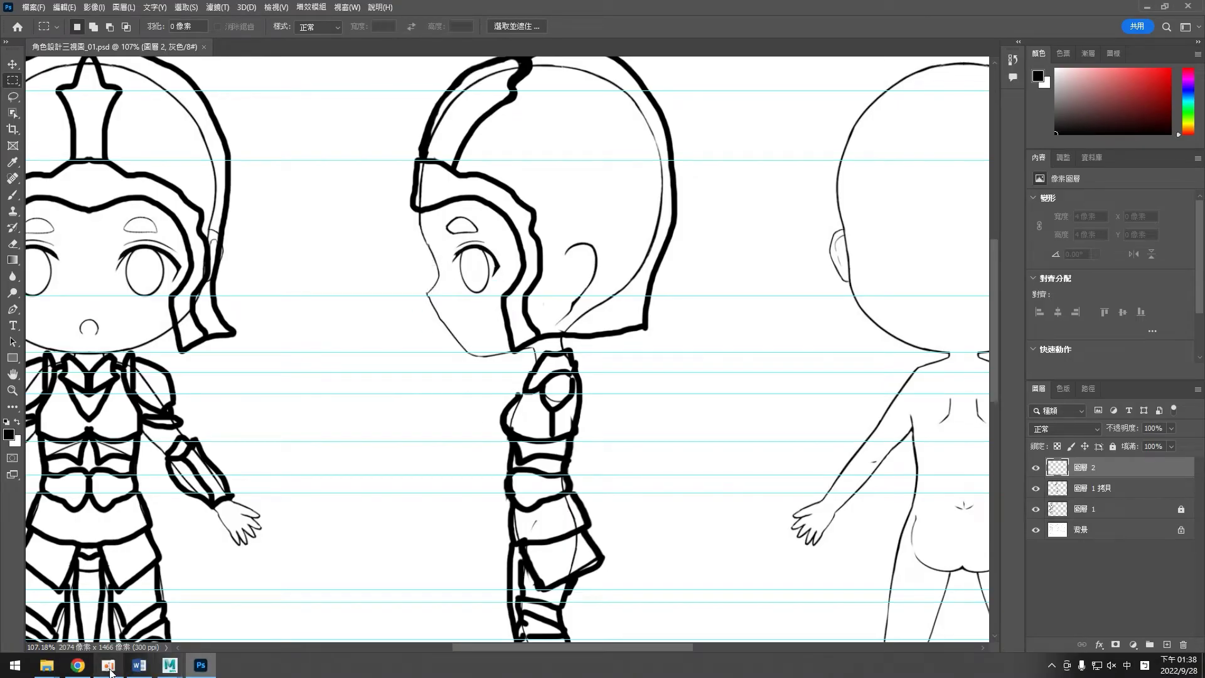
left_click(77, 665)
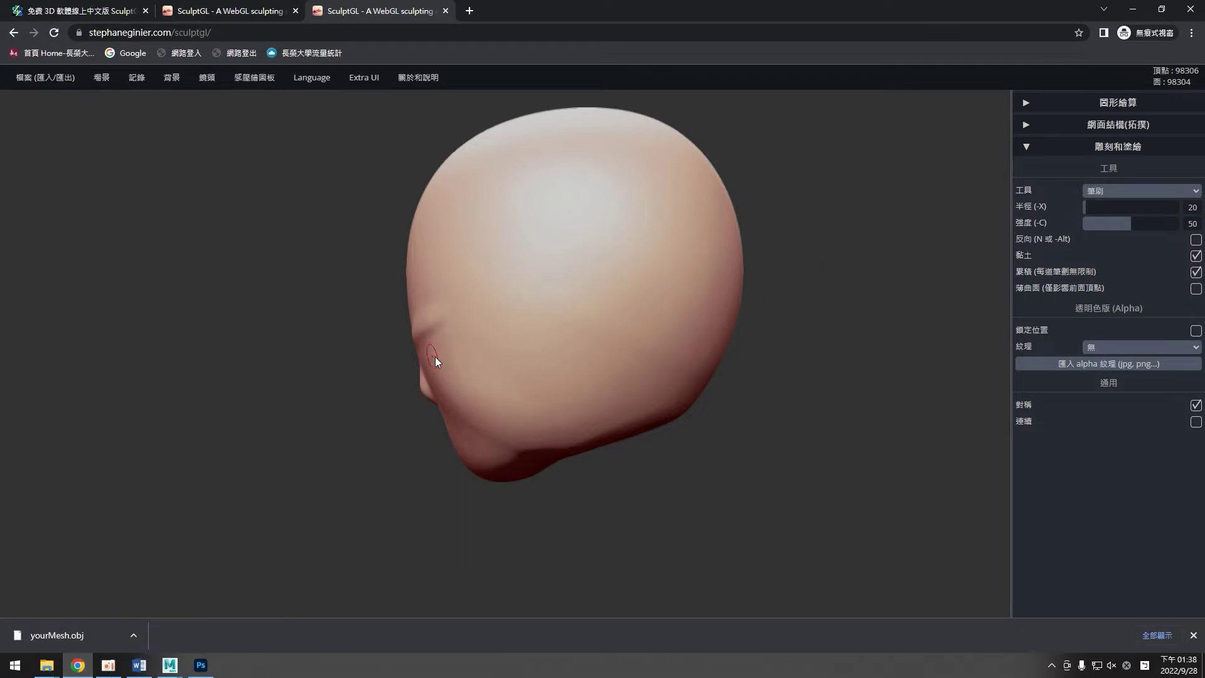
With a smaller Move brush, push in a shallow eye socket beside the nose.
left_click(1116, 191)
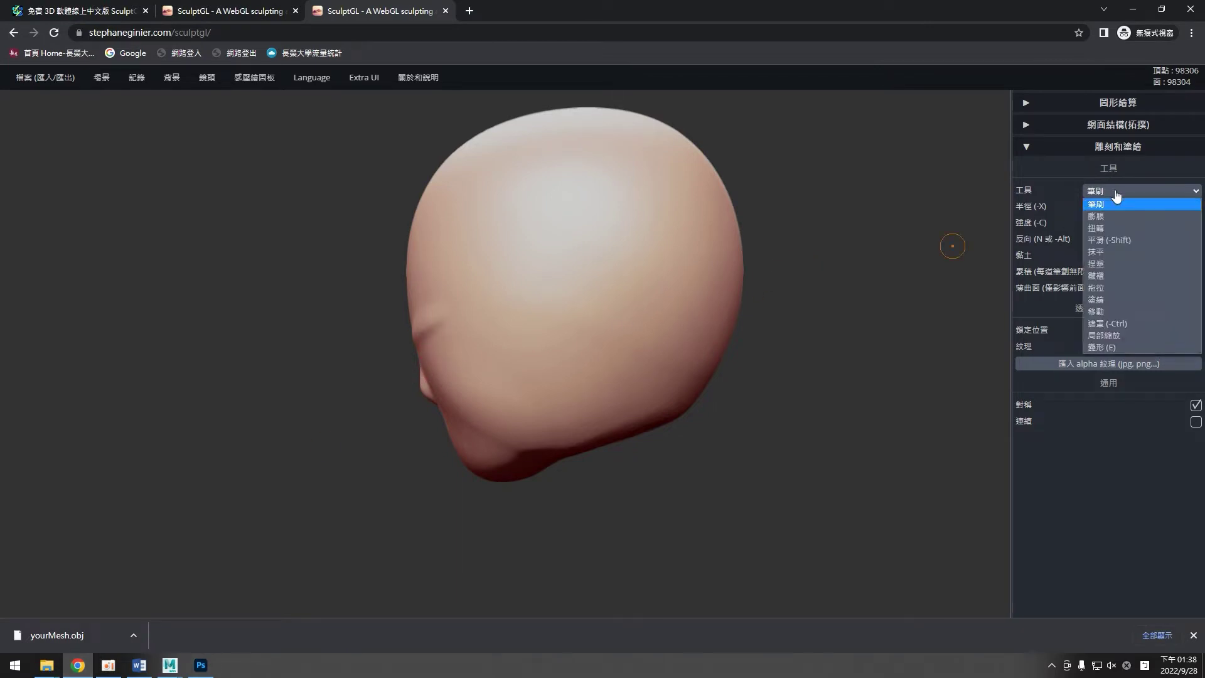
left_click(1113, 310)
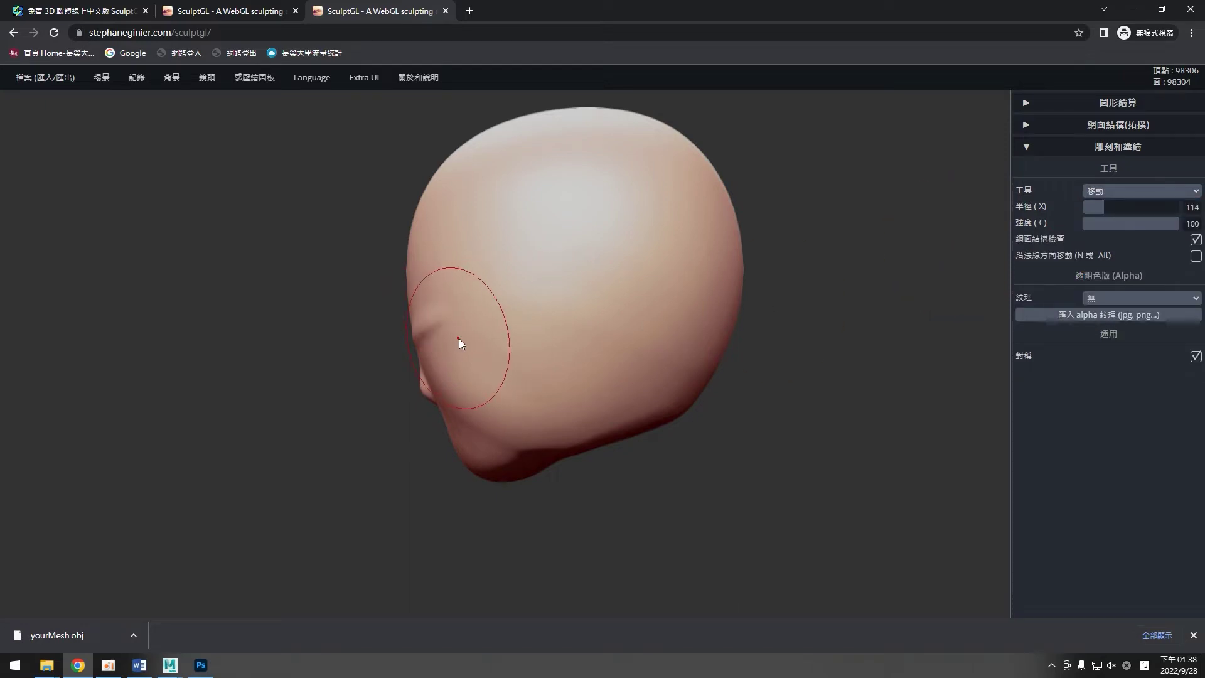
key("x")
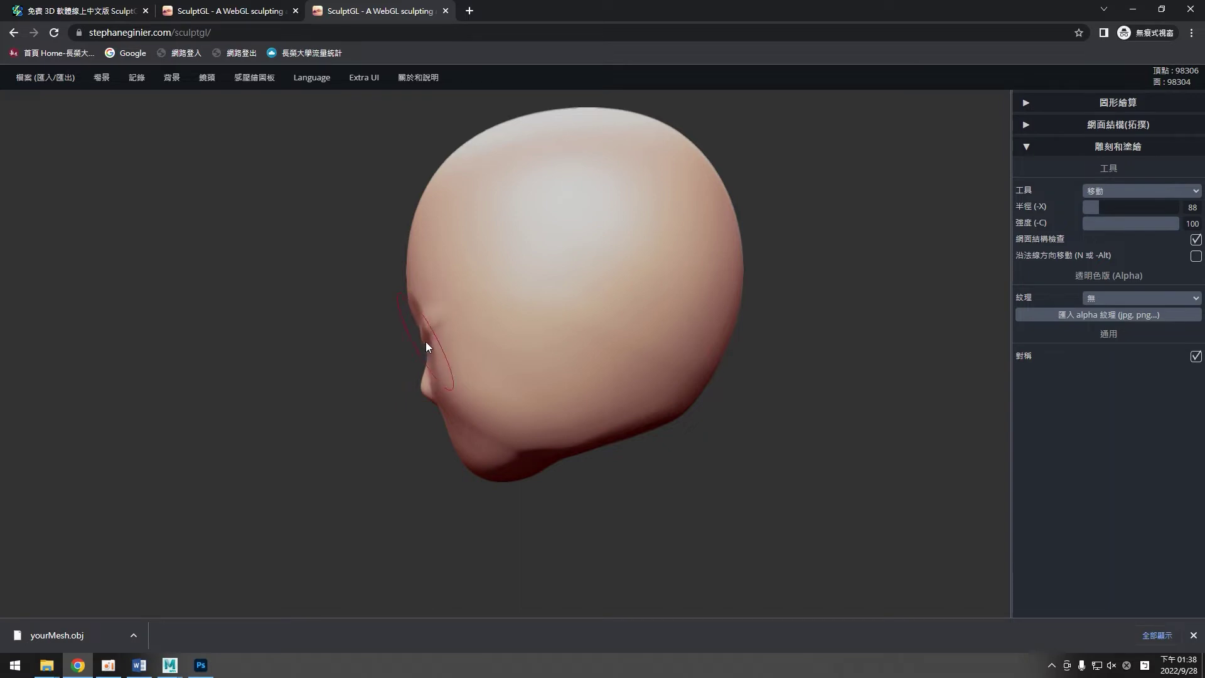
left_click_drag(425, 341, 440, 353)
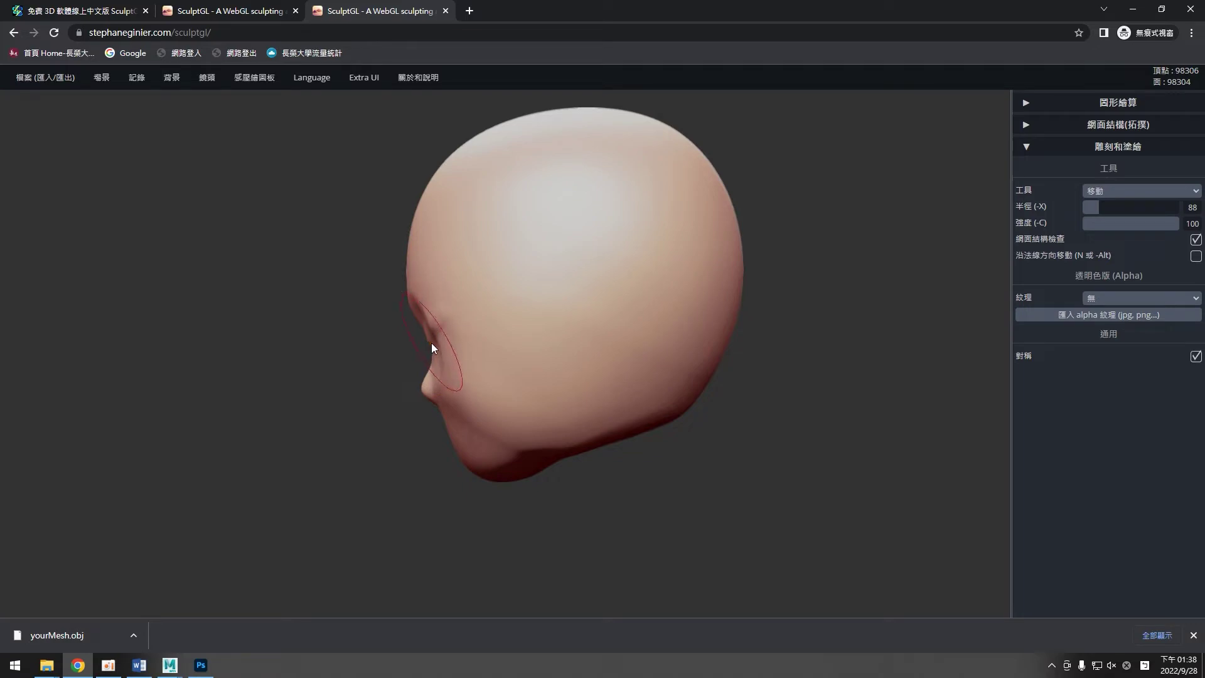
left_click(201, 664)
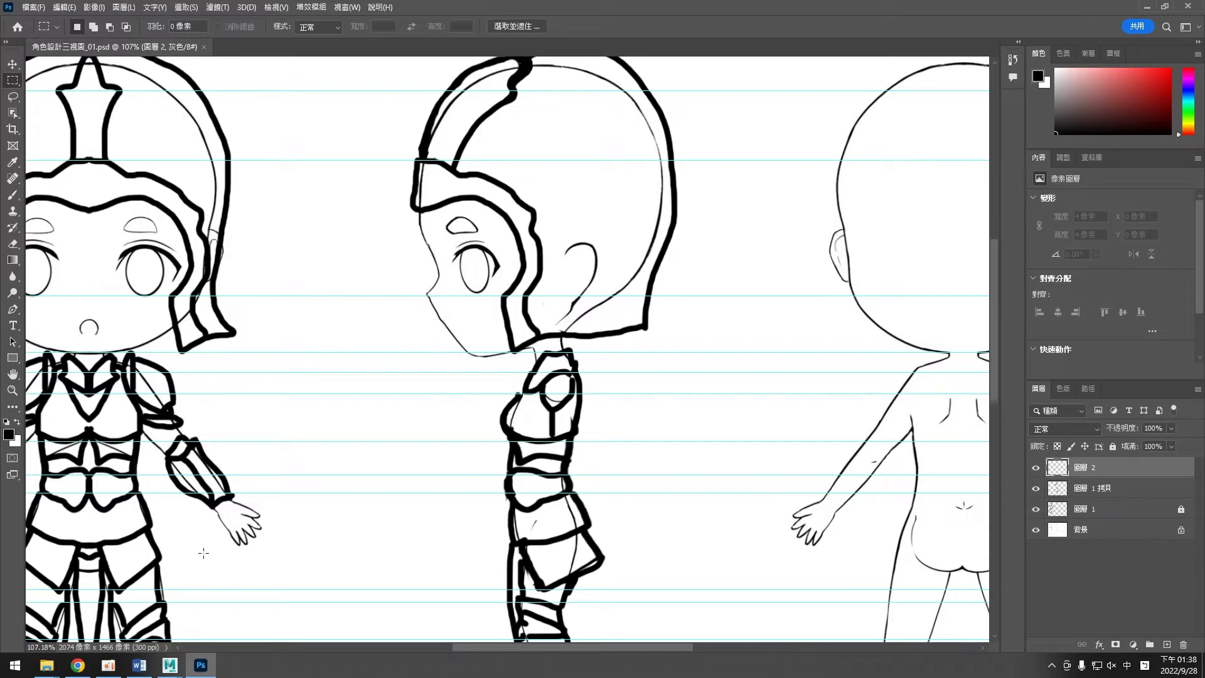
left_click(93, 669)
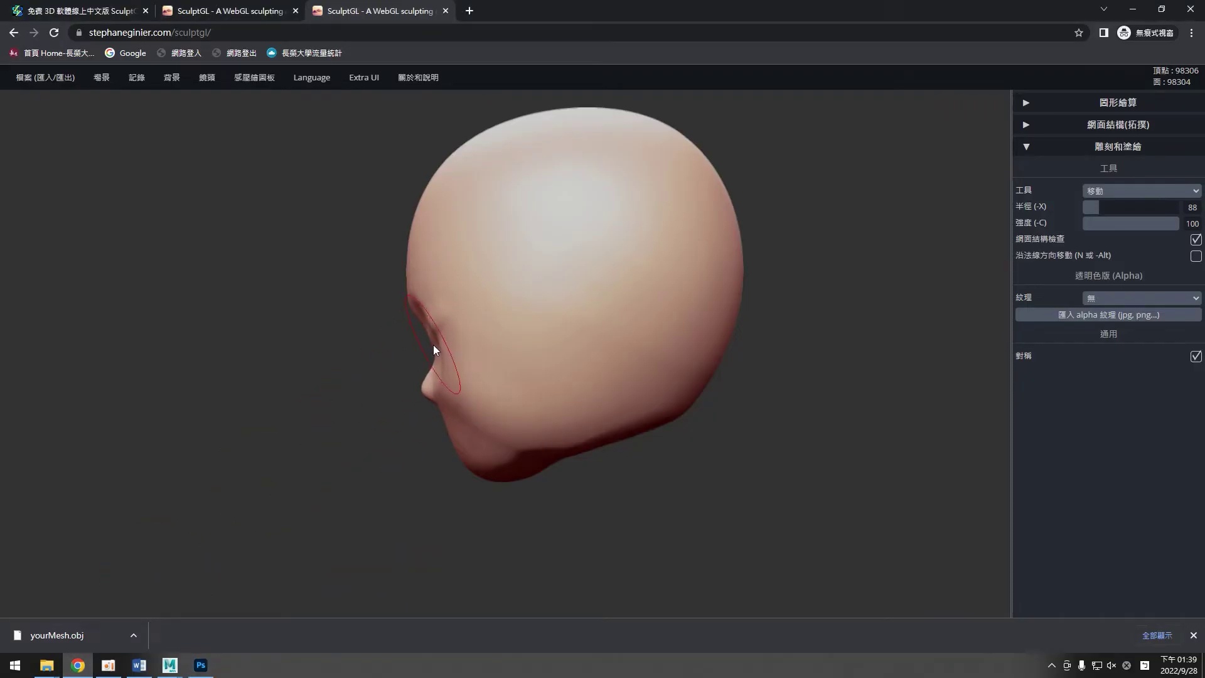
Smooth the new eye sockets and brows from front and side, then reselect the standard Brush.
left_click_drag(343, 363, 556, 352)
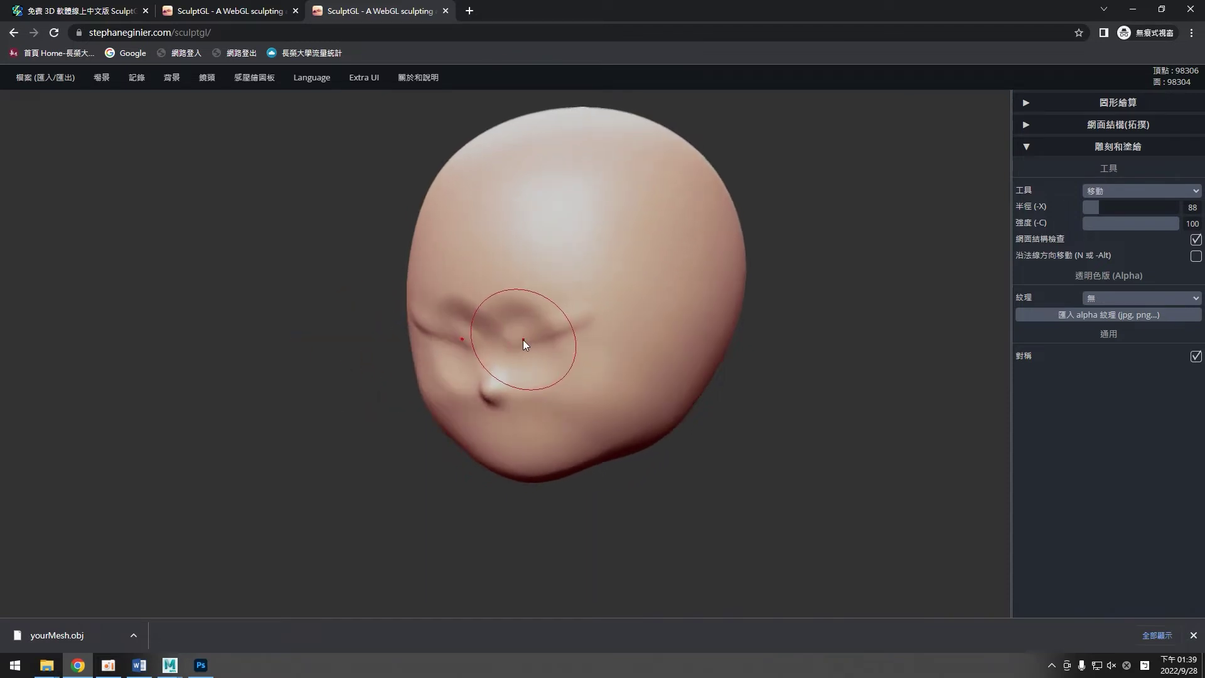
key("shift")
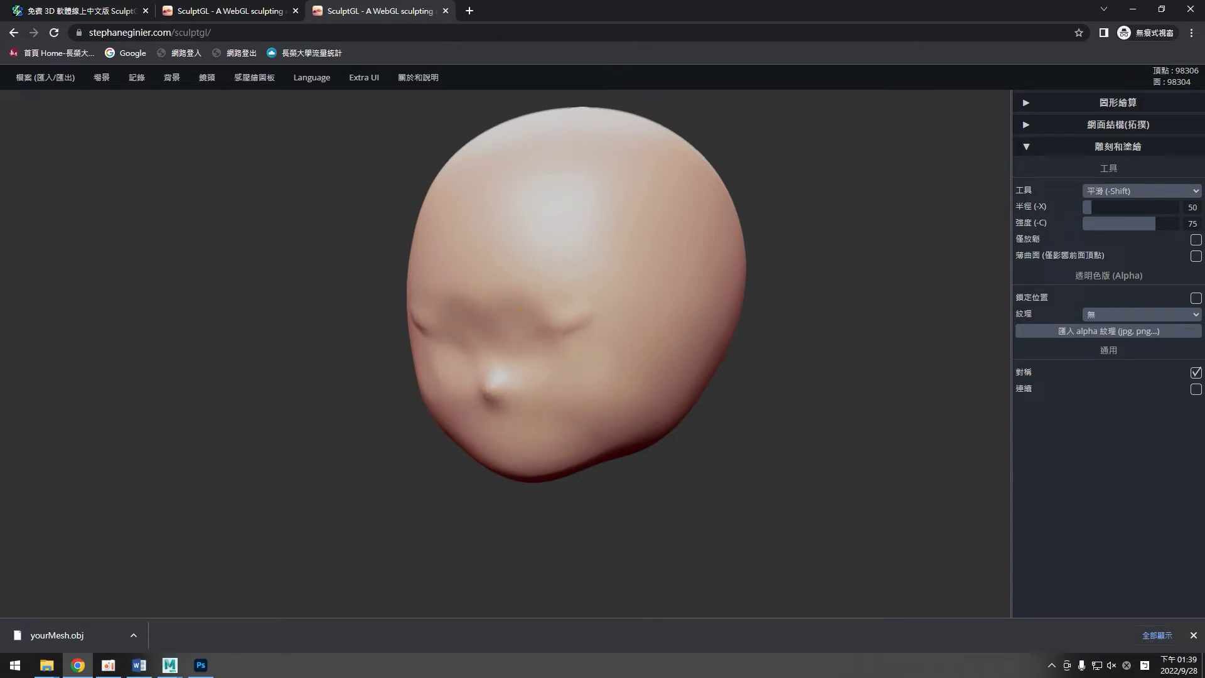
left_click_drag(623, 378, 706, 558)
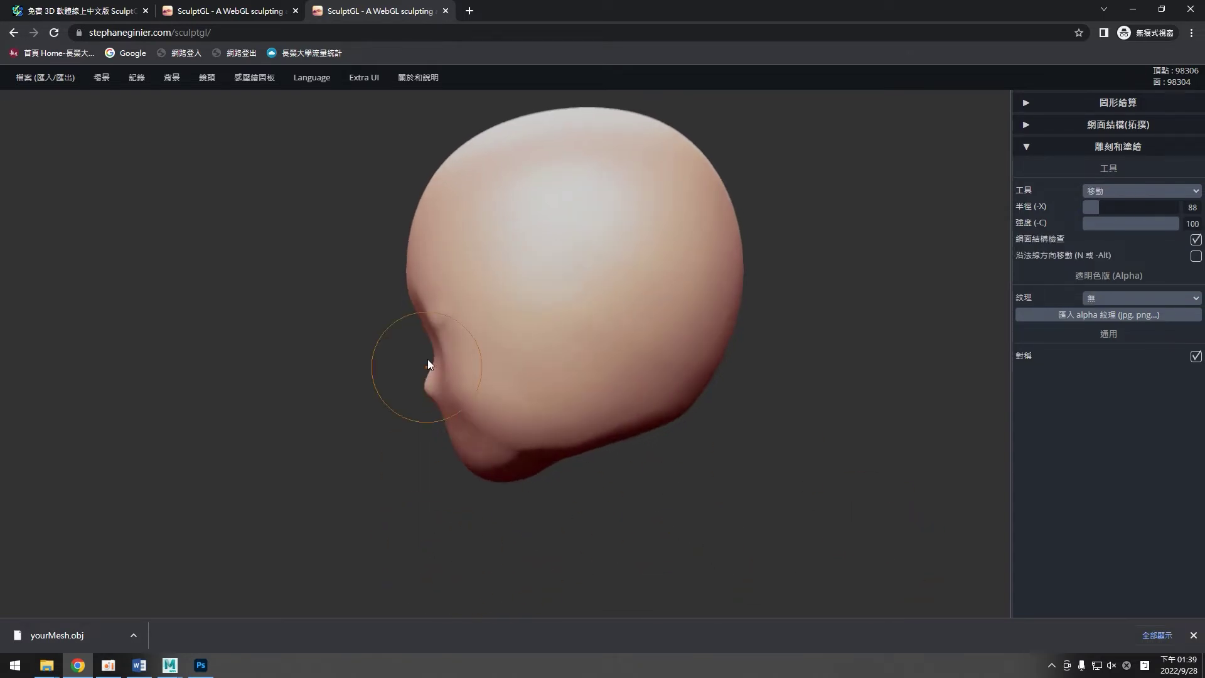
mouse_move(426, 334)
left_mouse_down()
mouse_move(448, 404)
mouse_move(620, 382)
left_mouse_up()
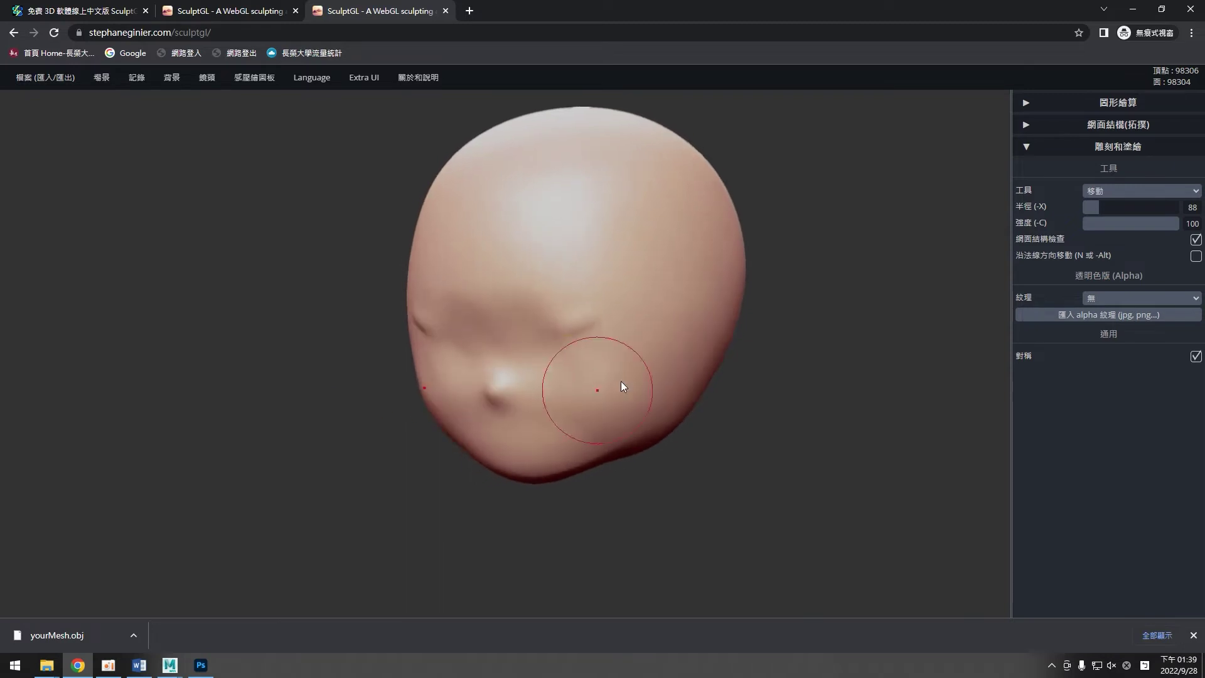
left_click(1163, 194)
left_click(1109, 198)
Raise mirrored ridges above both eyes and sculpt the area around the mouth below the nose.
left_click_drag(781, 457, 701, 341)
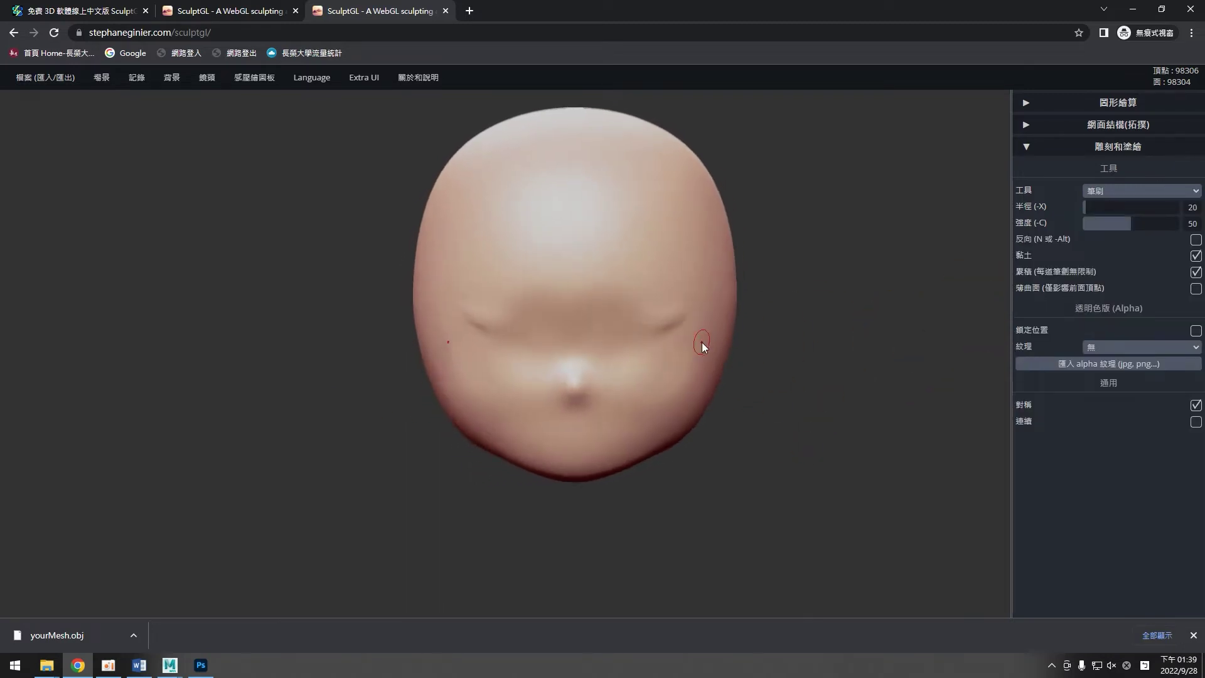
mouse_move(606, 334)
left_mouse_down()
mouse_move(668, 318)
mouse_move(640, 313)
mouse_move(606, 332)
left_mouse_up()
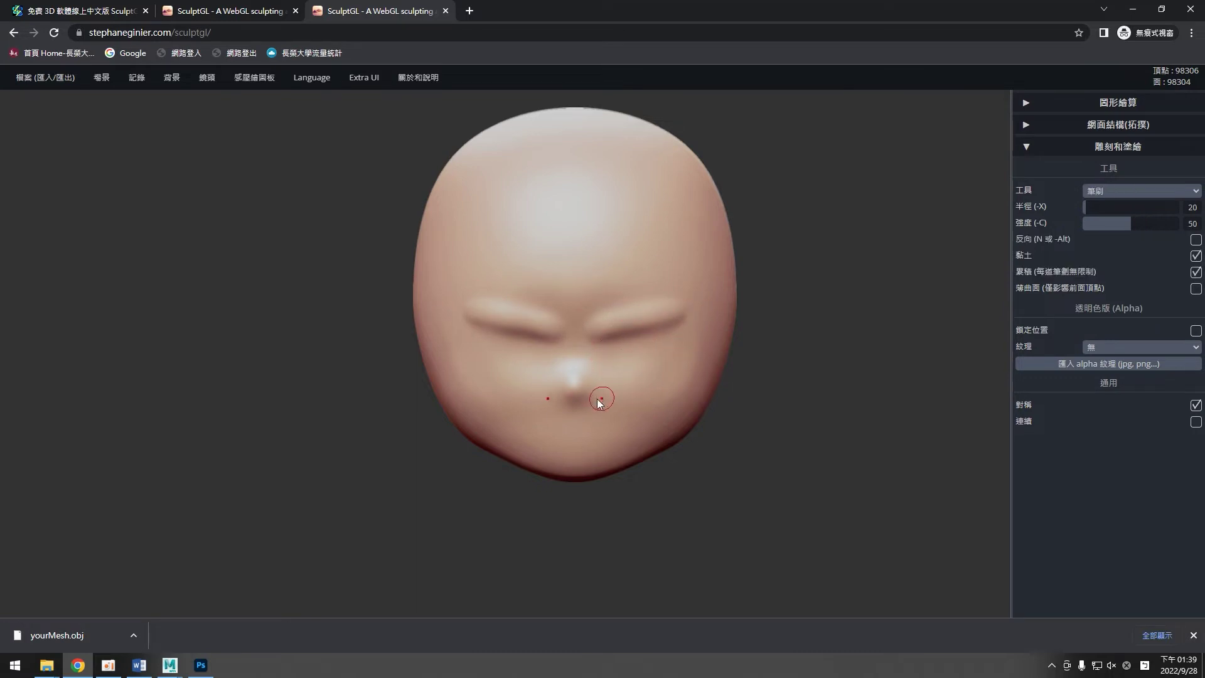
mouse_move(573, 397)
left_mouse_down()
mouse_move(574, 385)
mouse_move(583, 400)
mouse_move(577, 374)
left_mouse_up()
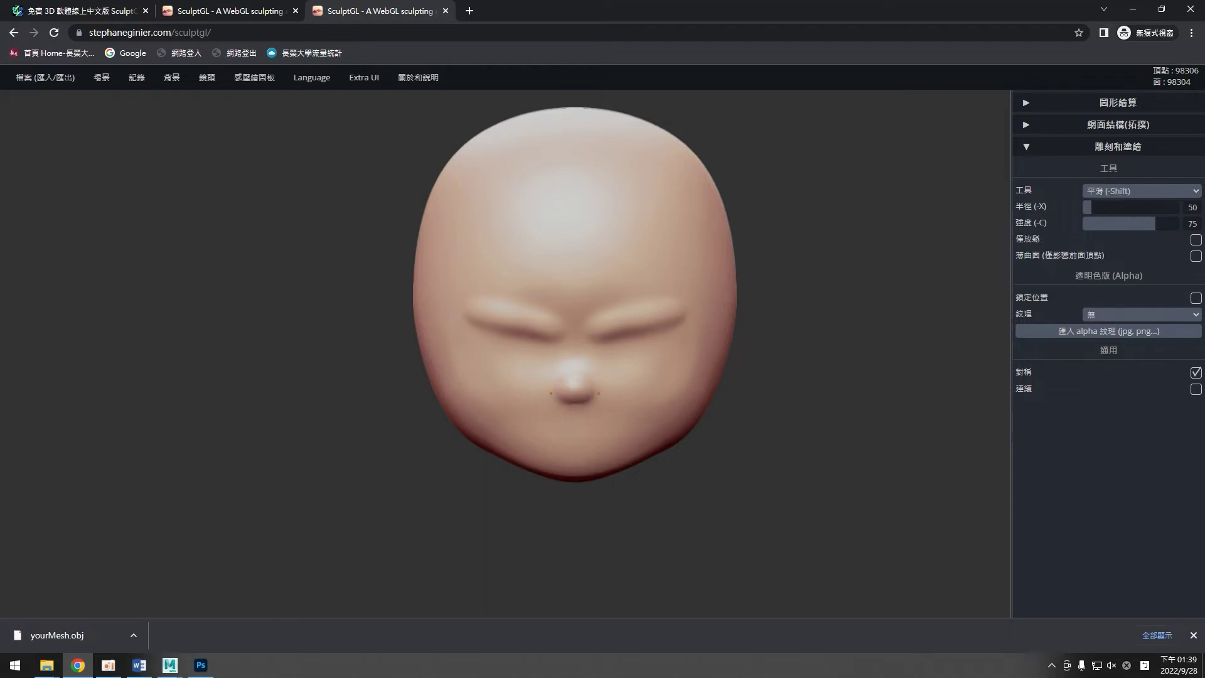
mouse_move(717, 502)
left_mouse_down()
mouse_move(452, 503)
mouse_move(544, 532)
left_mouse_up()
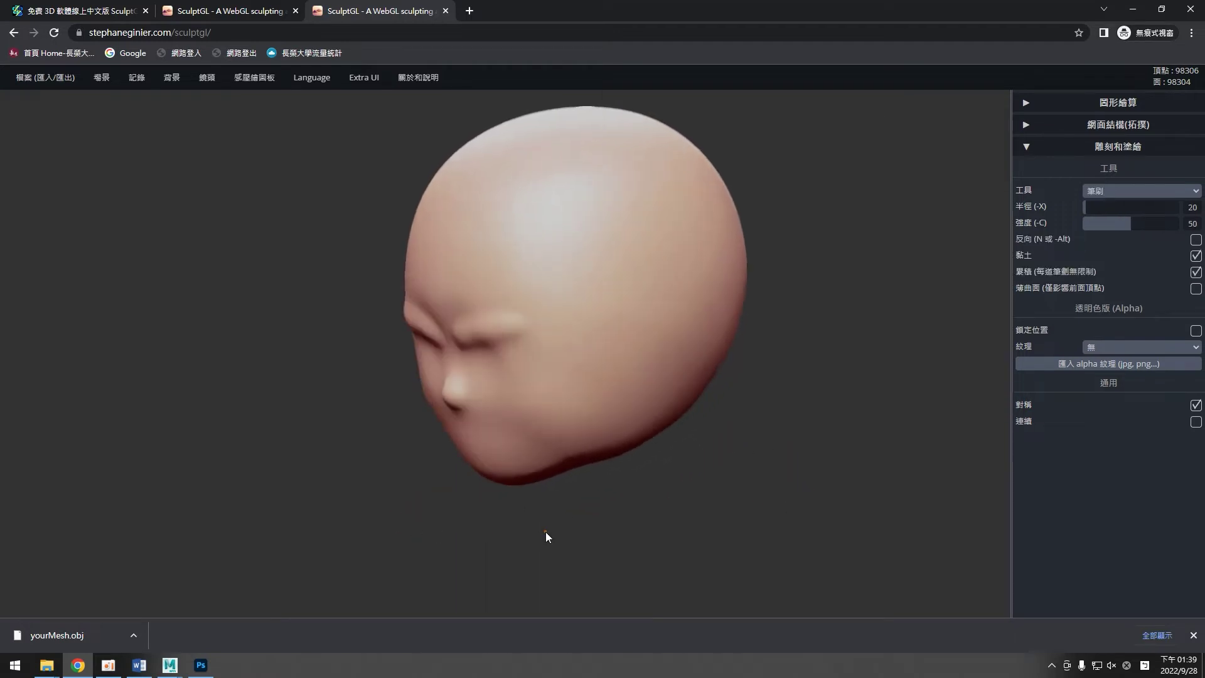
Switch to the Move brush and orbit the head to check its front and left profile.
left_click(1134, 191)
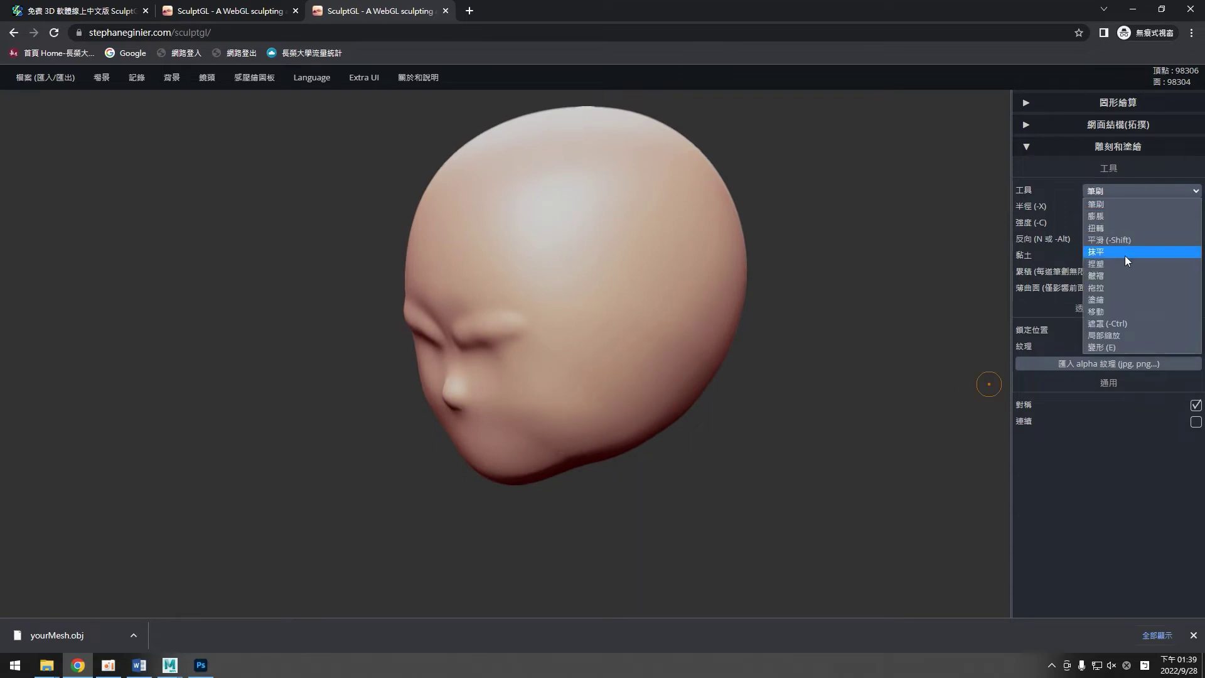
left_click(1120, 311)
mouse_move(732, 530)
left_mouse_down()
mouse_move(875, 487)
mouse_move(731, 498)
mouse_move(759, 541)
mouse_move(771, 490)
mouse_move(616, 420)
left_mouse_up()
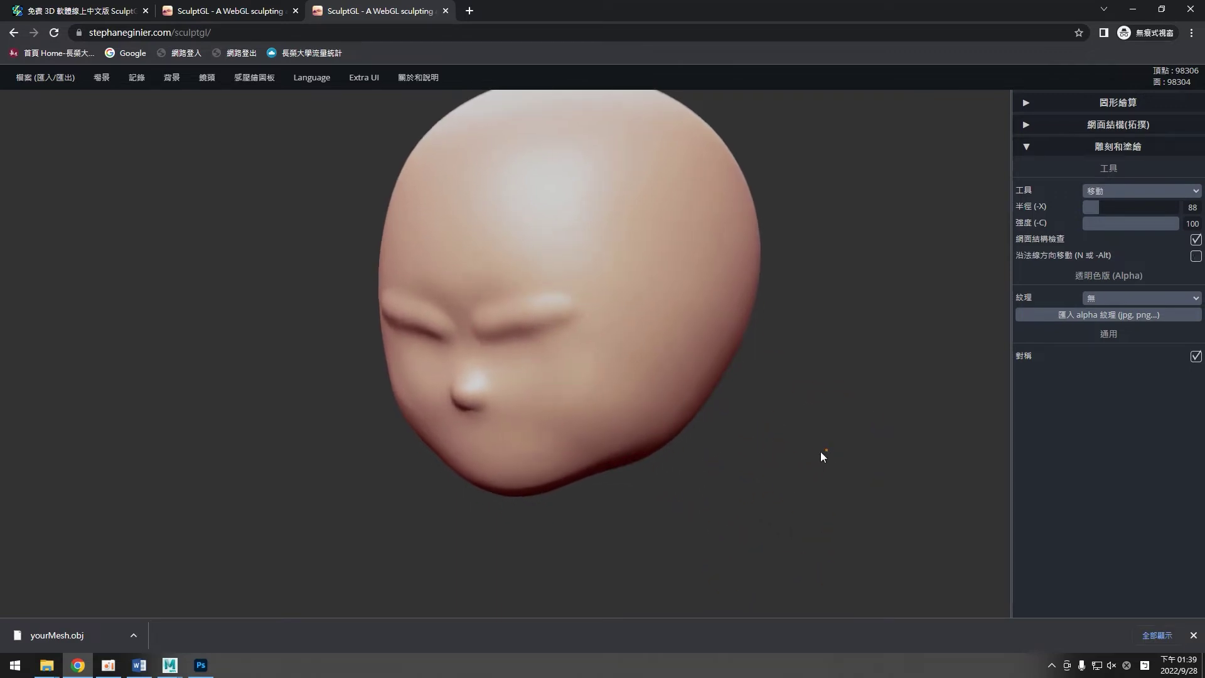
left_click_drag(822, 453, 698, 451)
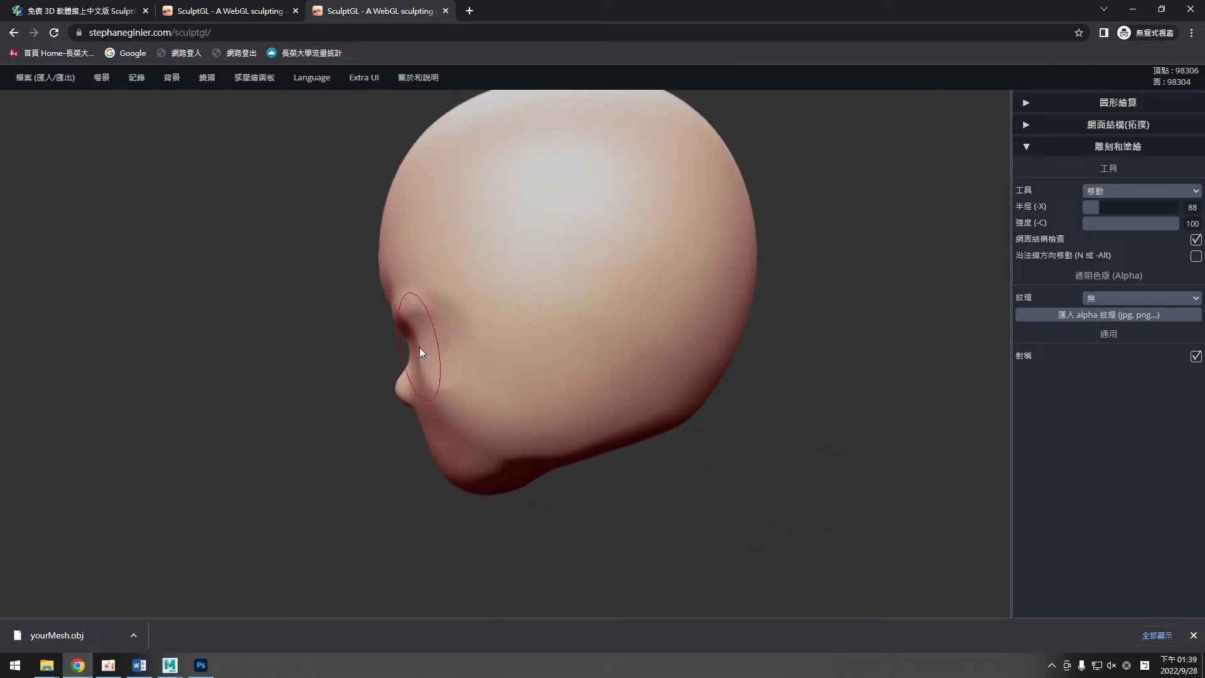
mouse_move(315, 357)
left_mouse_down()
mouse_move(574, 364)
mouse_move(800, 393)
left_mouse_up()
key("shift")
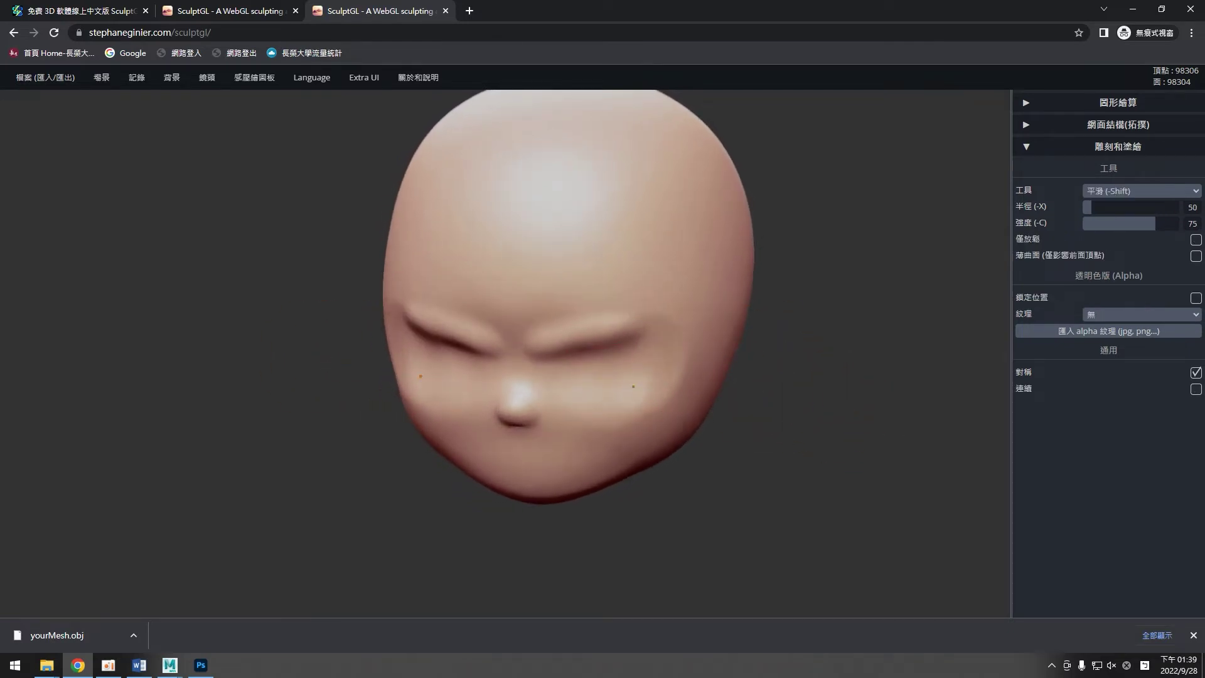
key("f")
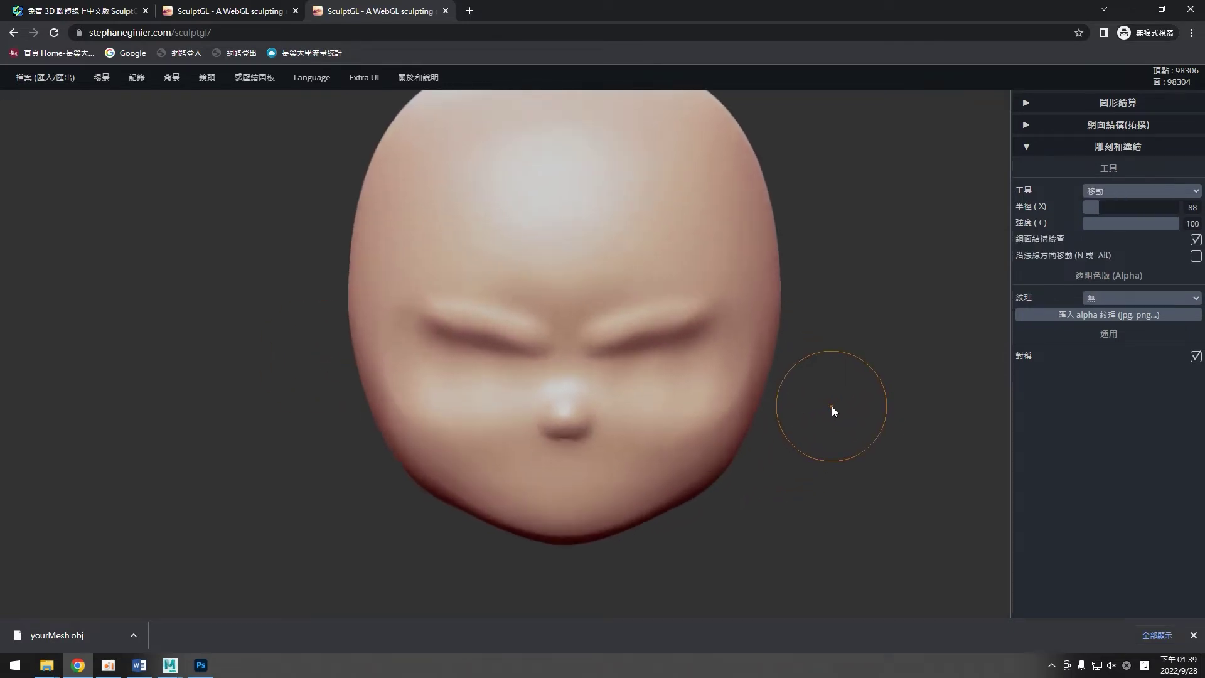
mouse_move(894, 519)
left_mouse_down()
mouse_move(546, 520)
mouse_move(409, 326)
left_mouse_up()
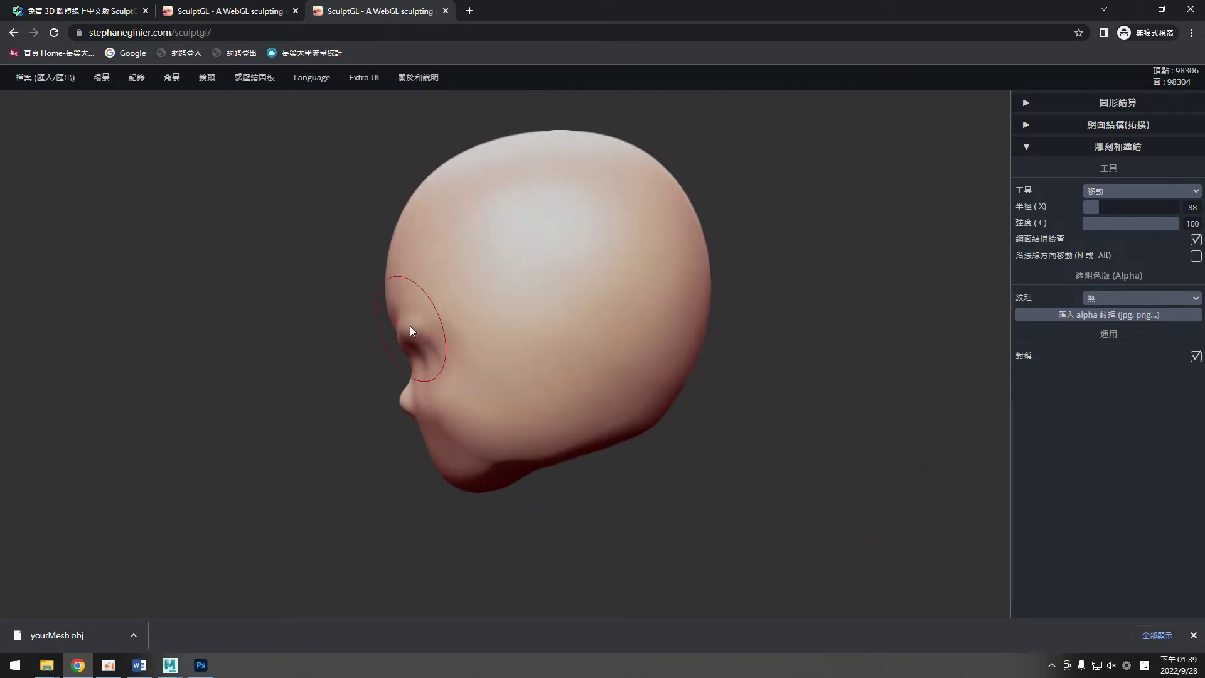
key("f")
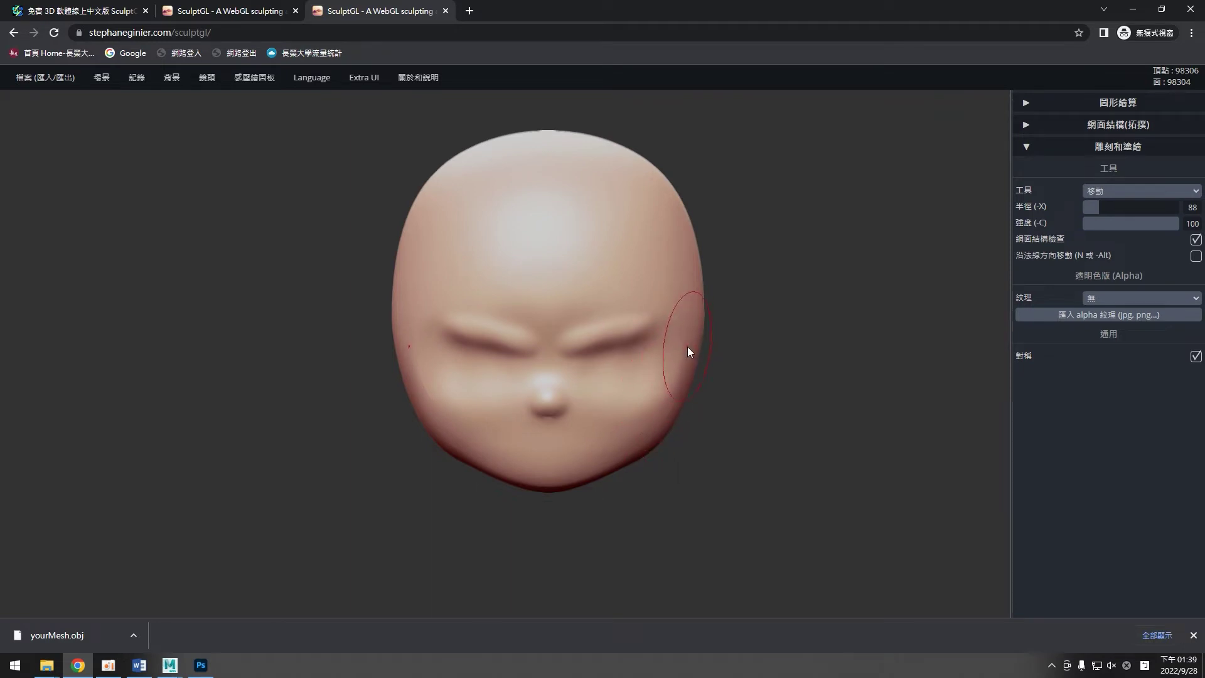
Pull the temples inward with a radius-115 Move brush and smooth the brow creases.
key("x")
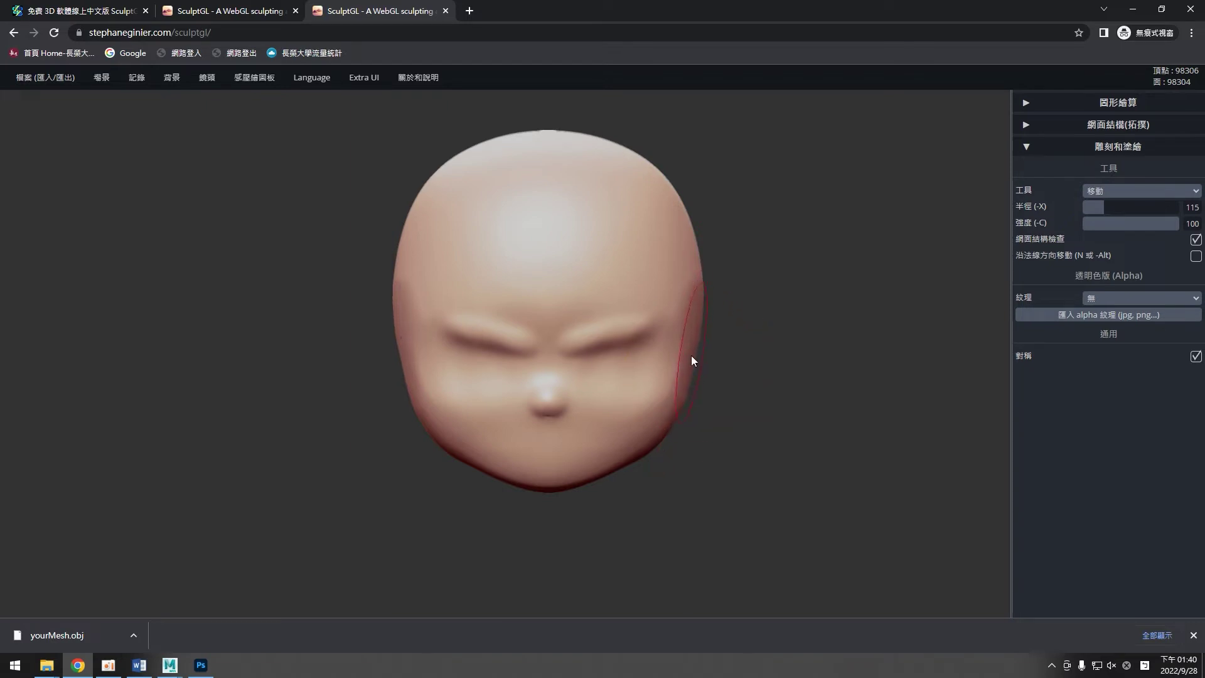
left_click_drag(687, 355, 673, 356)
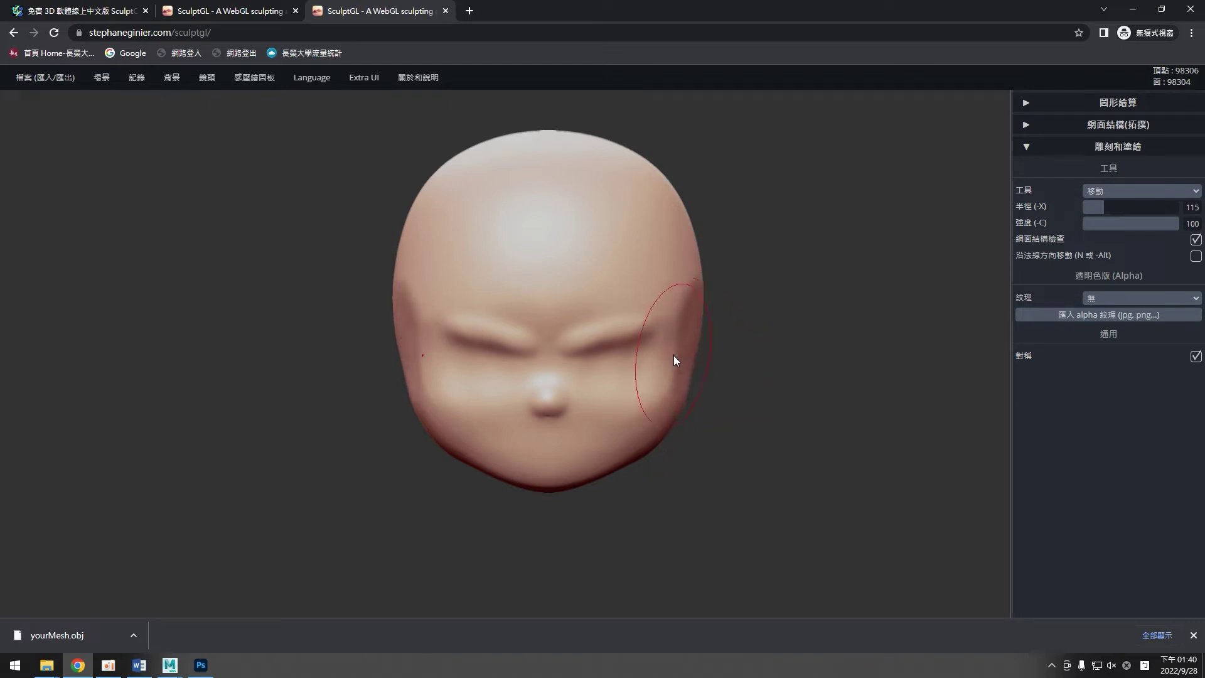
left_click_drag(726, 387, 649, 367)
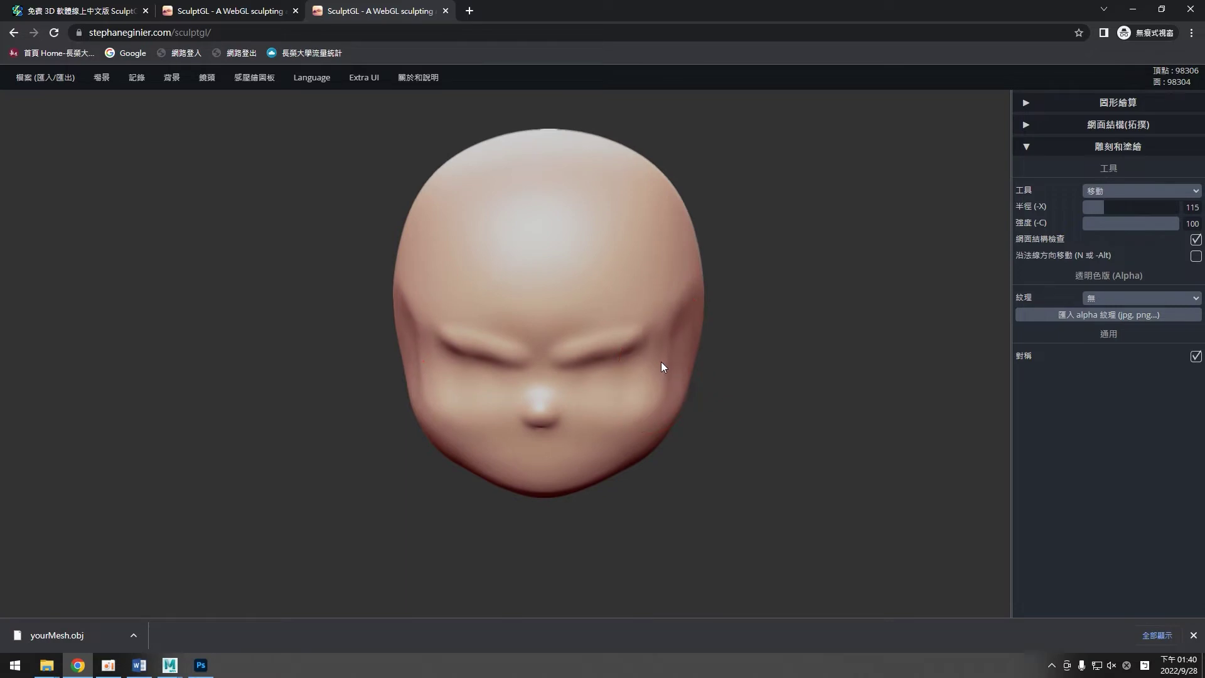
key("shift")
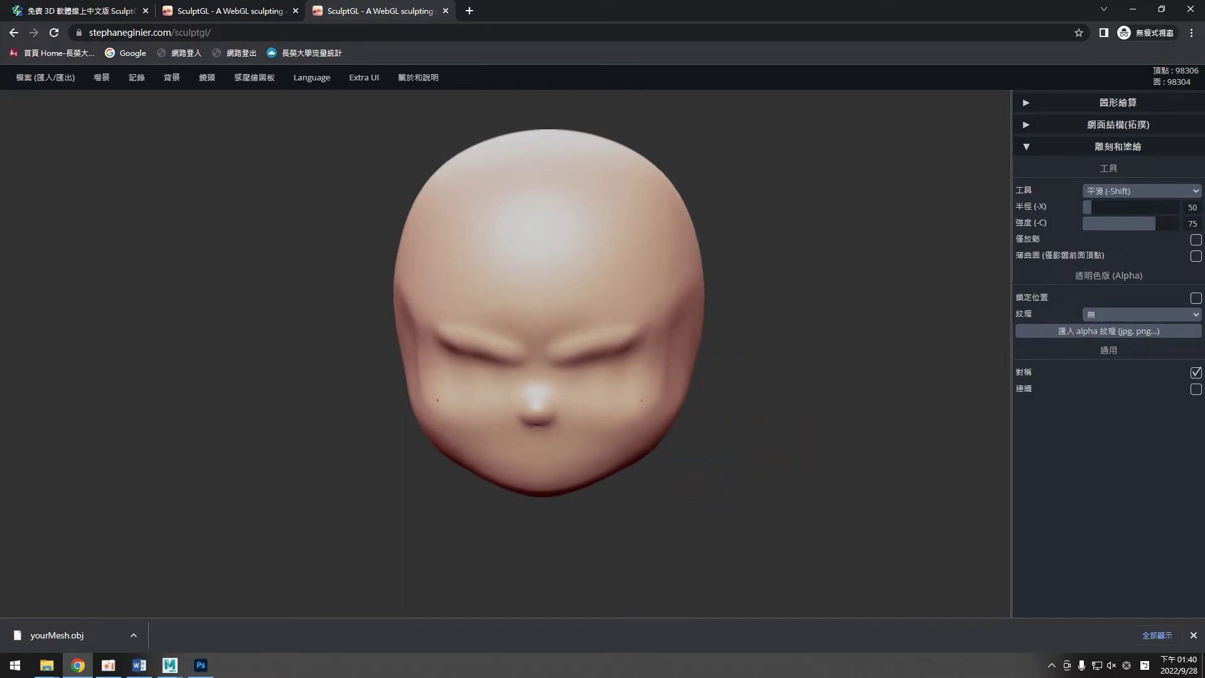
left_click_drag(437, 400, 452, 329, "shift")
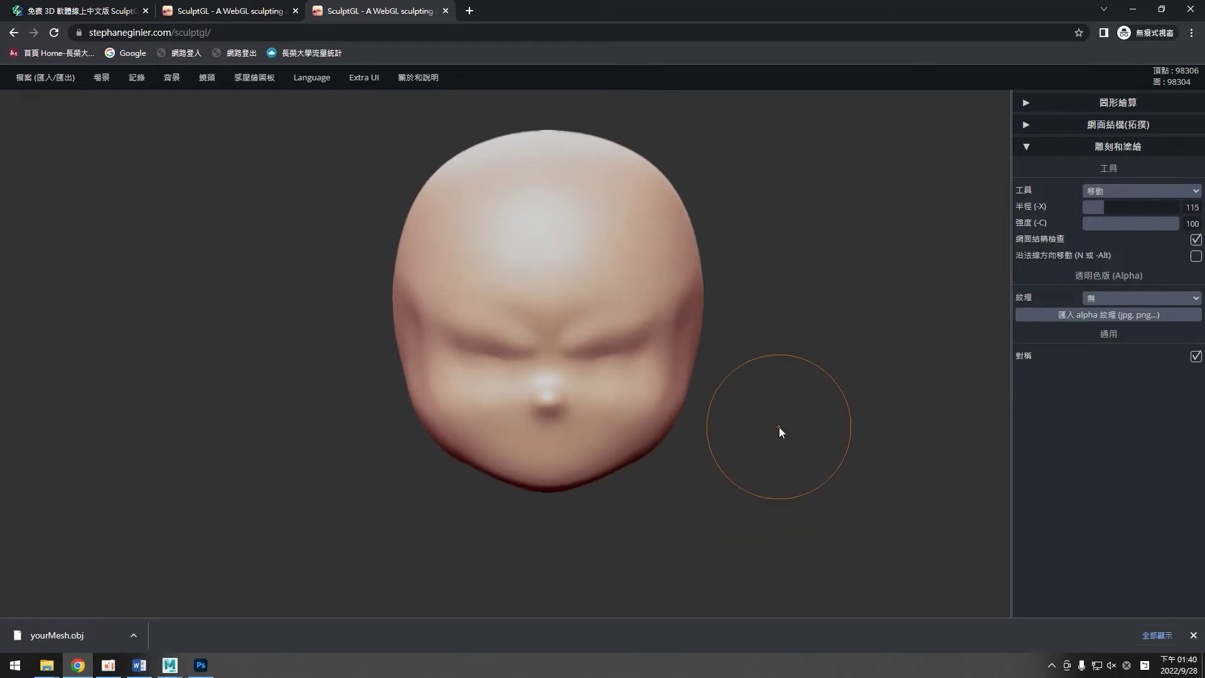
scroll(778, 427, "up", 3)
Pick the Crease tool, carve both eye slits, and smooth them into softer sockets.
left_click(1101, 192)
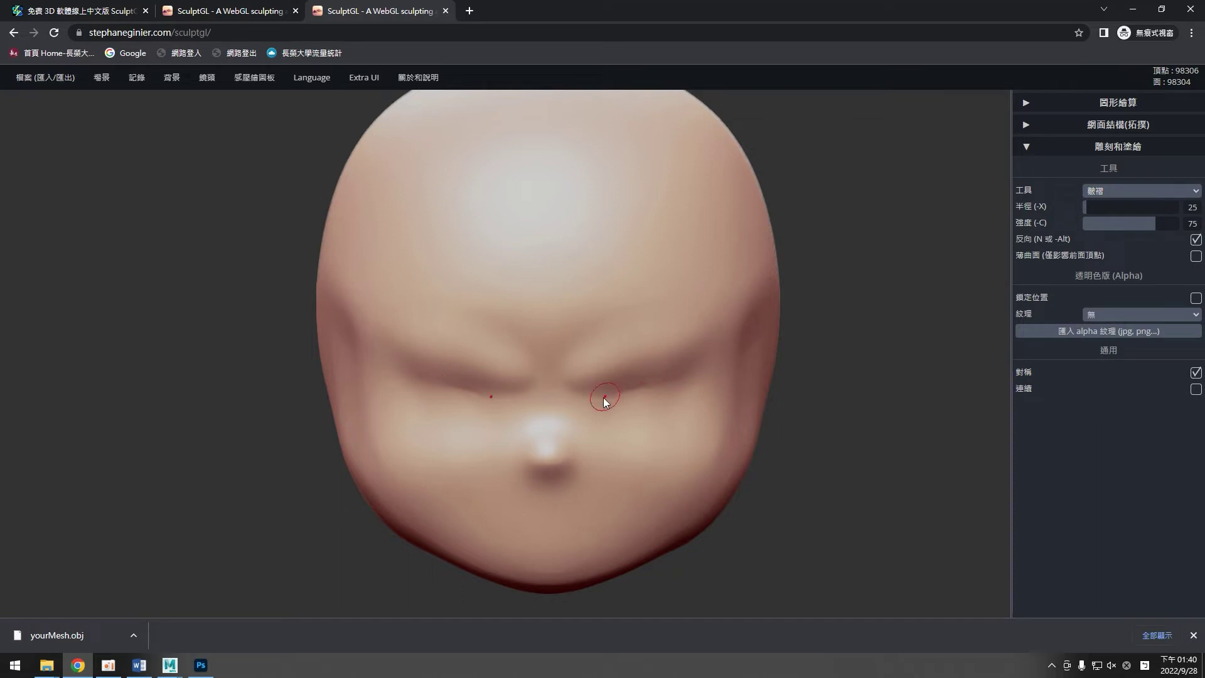
mouse_move(603, 394)
left_mouse_down()
mouse_move(716, 373)
mouse_move(598, 403)
mouse_move(618, 387)
left_mouse_up()
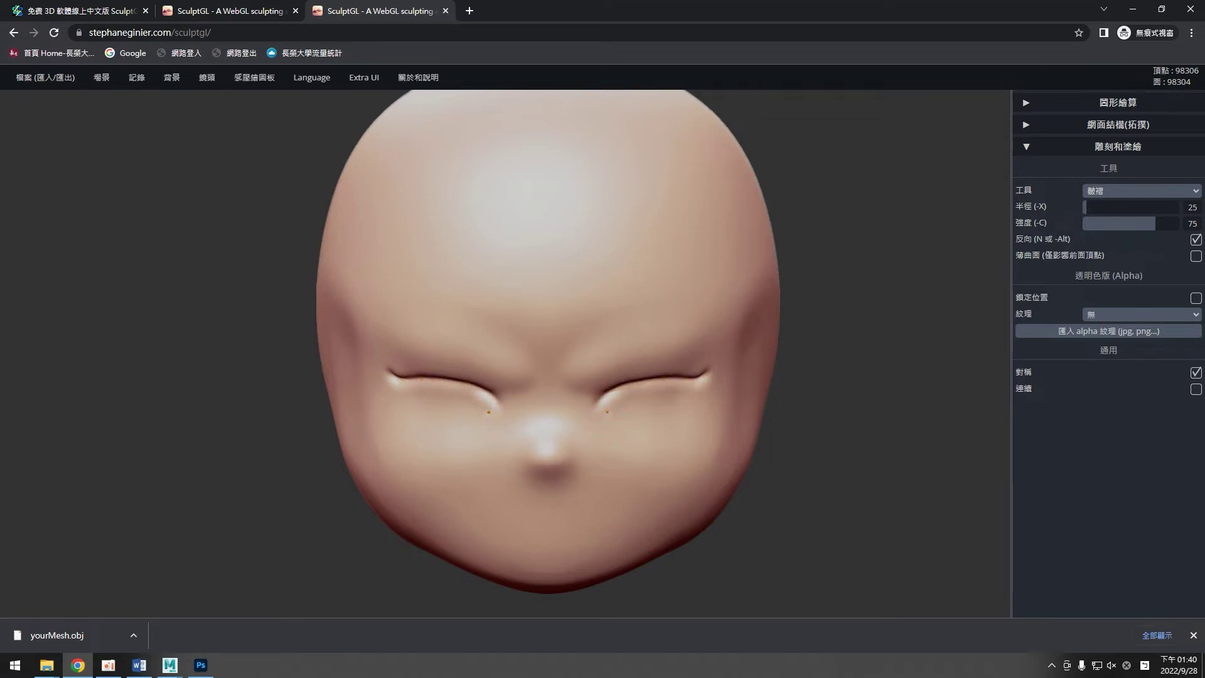
mouse_move(607, 411)
left_mouse_down()
mouse_move(665, 425)
mouse_move(698, 394)
mouse_move(668, 418)
mouse_move(631, 424)
mouse_move(632, 410)
mouse_move(702, 386)
left_mouse_up()
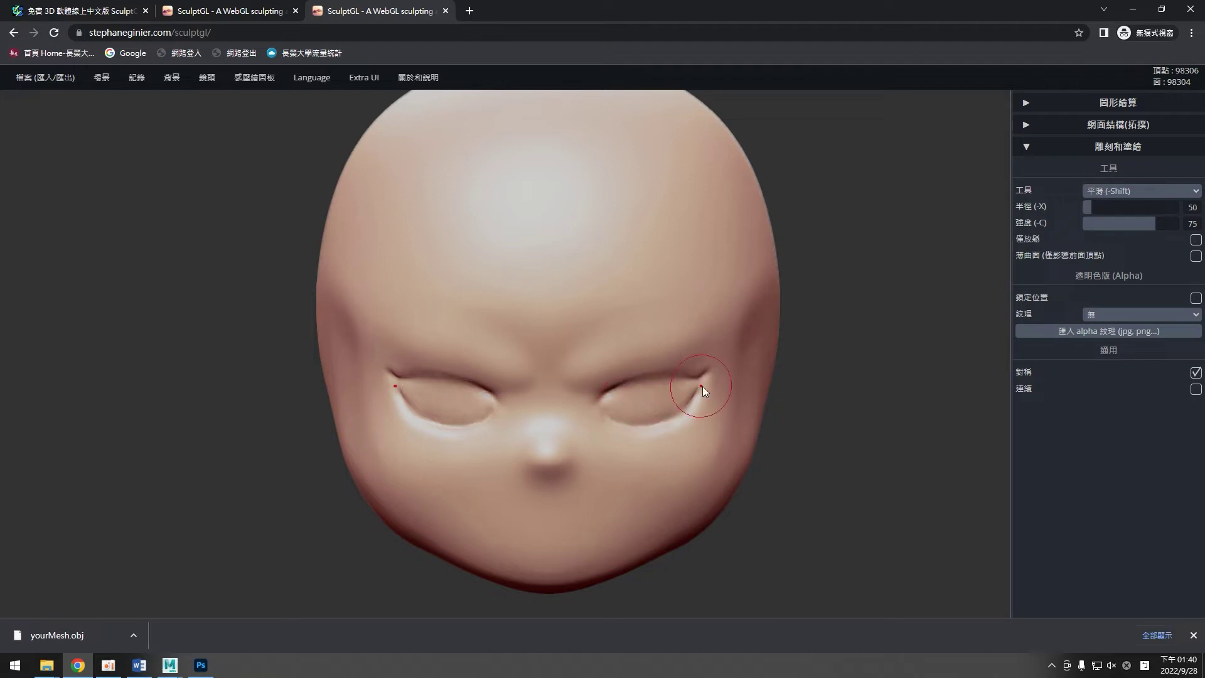
mouse_move(616, 408)
left_mouse_down("shift")
mouse_move(633, 417)
mouse_move(676, 394)
left_mouse_up("shift")
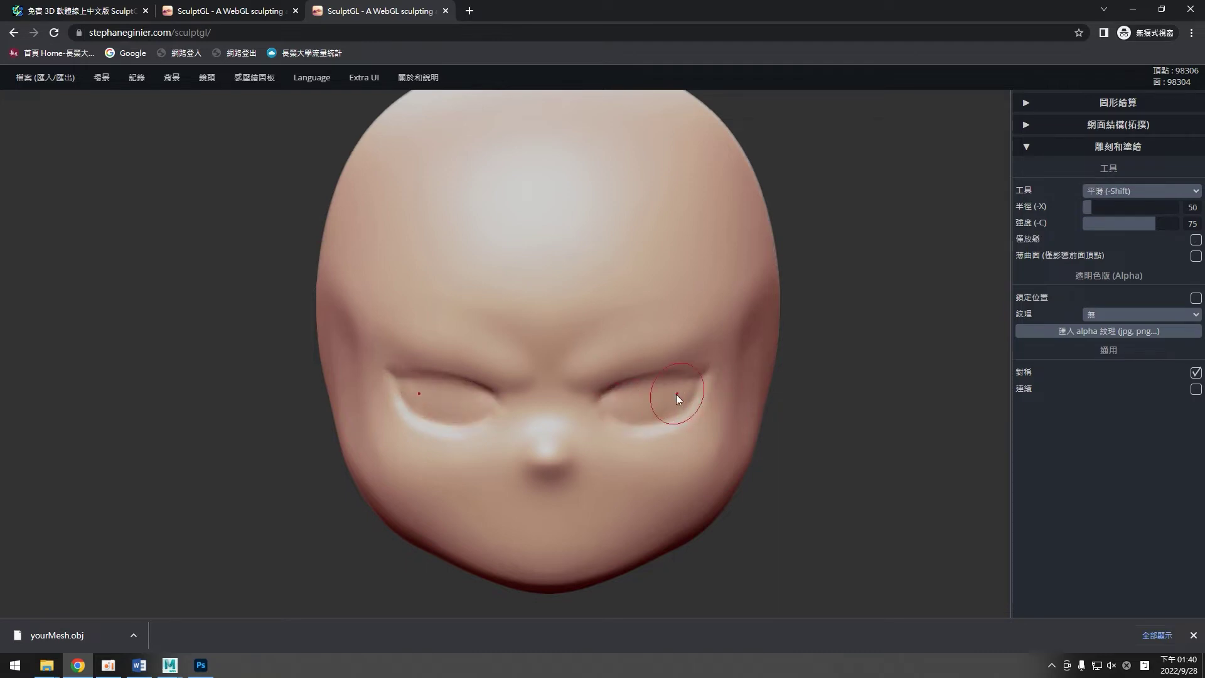
left_click_drag(837, 462, 835, 426)
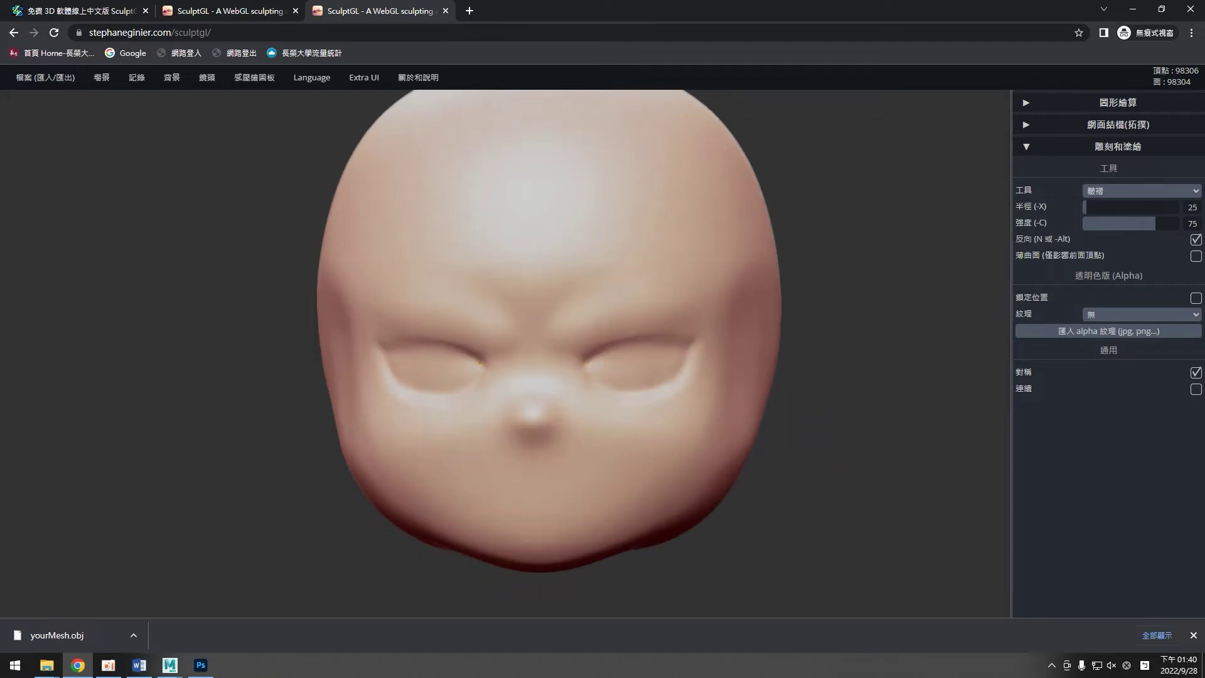
Crease the upper eyelids out to the outer corners and deepen the inner eye corners.
left_click_drag(603, 356, 700, 338)
left_click_drag(823, 446, 774, 442)
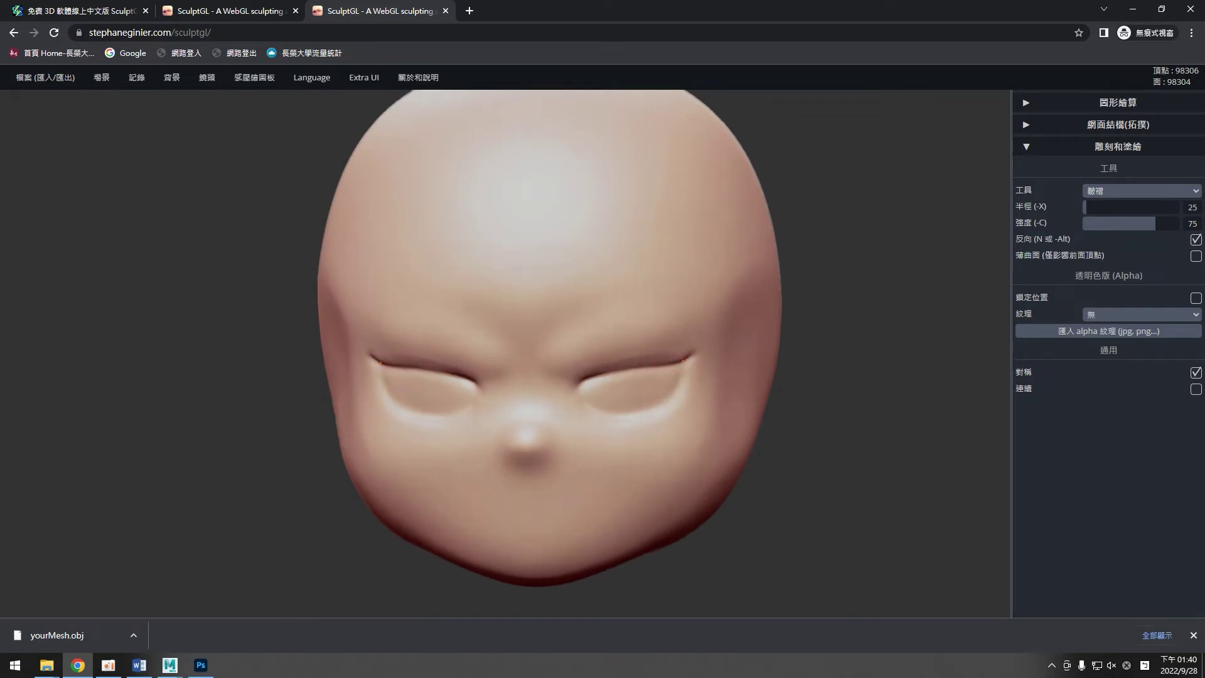
mouse_move(683, 362)
left_mouse_down()
mouse_move(665, 395)
mouse_move(635, 395)
mouse_move(678, 387)
left_mouse_up()
key("shift")
left_click_drag(769, 387, 839, 471)
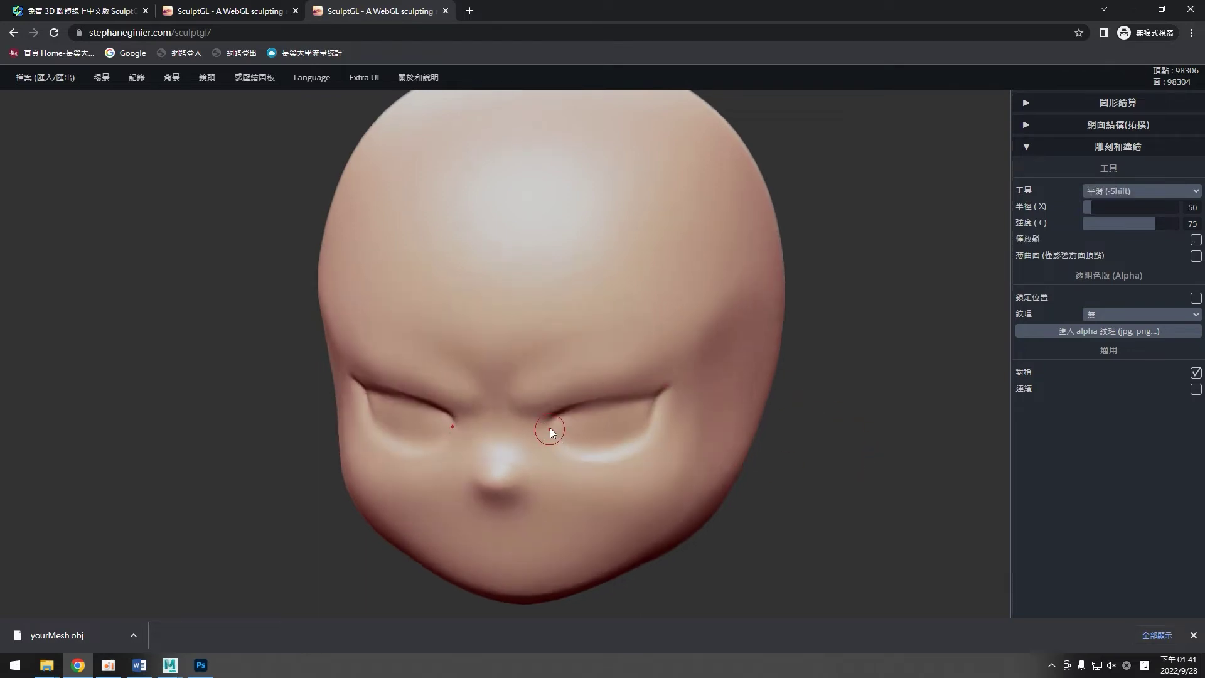
left_click_drag(740, 469, 830, 480)
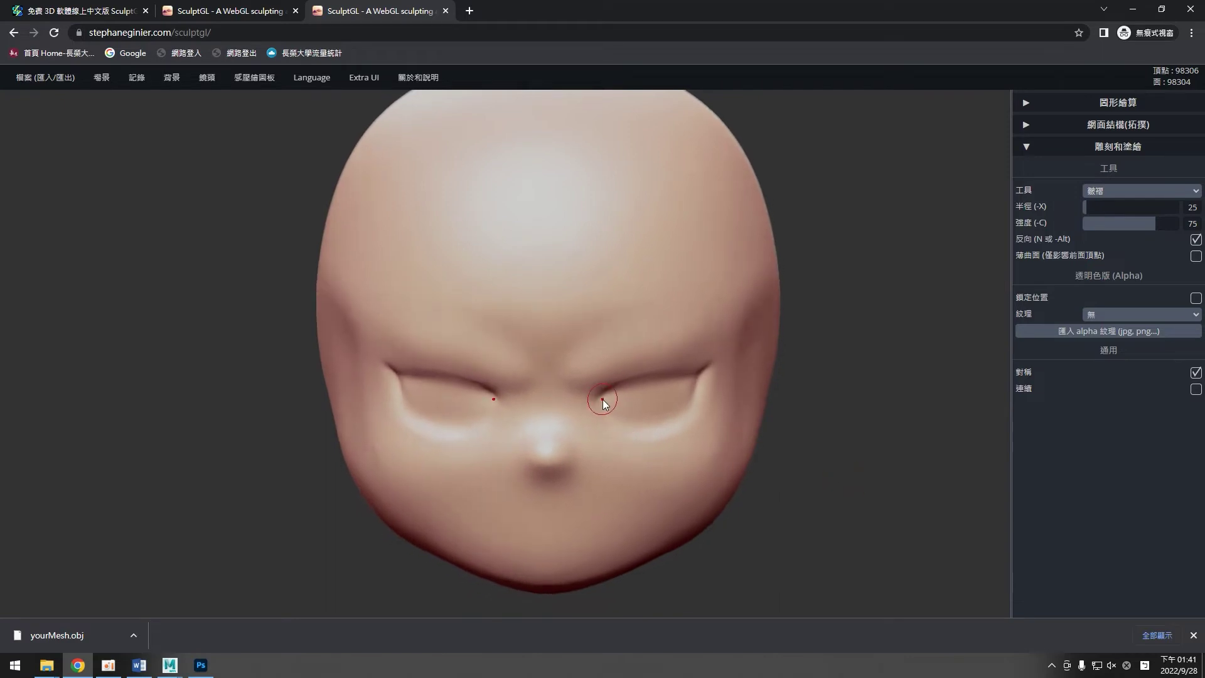
mouse_move(602, 399)
left_mouse_down()
mouse_move(600, 414)
mouse_move(637, 423)
mouse_move(691, 399)
mouse_move(652, 410)
mouse_move(668, 402)
left_mouse_up()
Smooth the lower eyelids, re-crease the upper lids, then undo the last two strokes.
left_click_drag(744, 422, 766, 443)
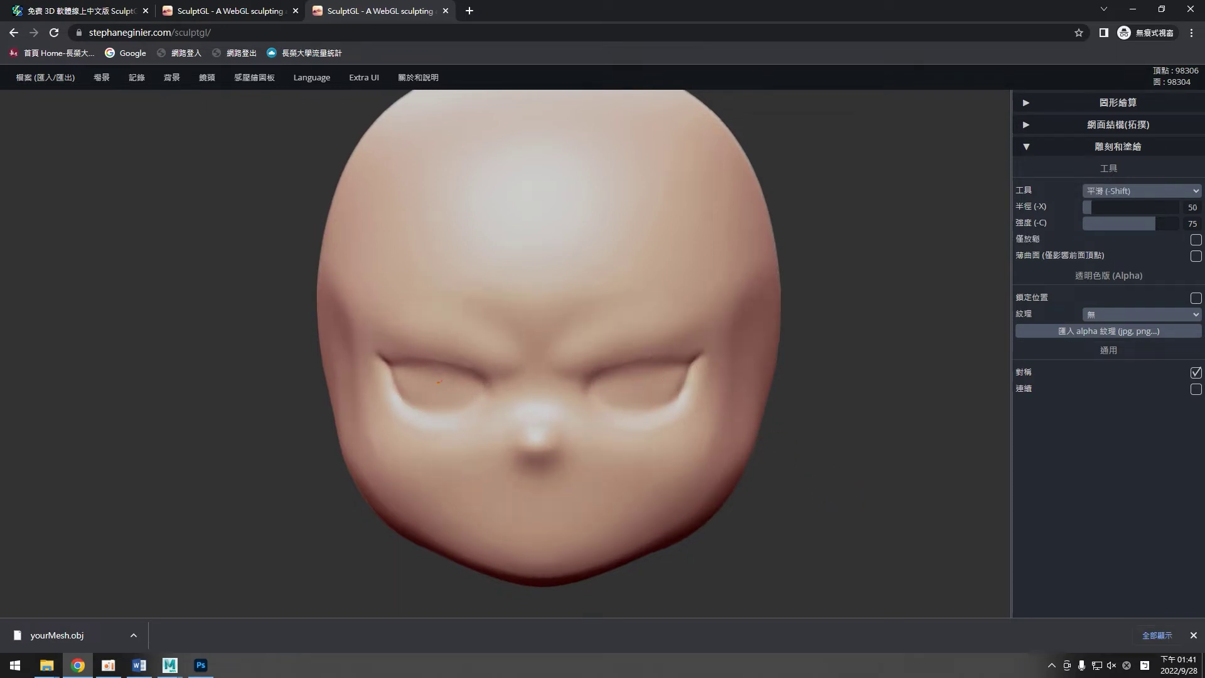
mouse_move(682, 374)
left_mouse_down("shift")
mouse_move(634, 376)
mouse_move(683, 346)
left_mouse_up("shift")
left_click_drag(778, 401, 849, 454)
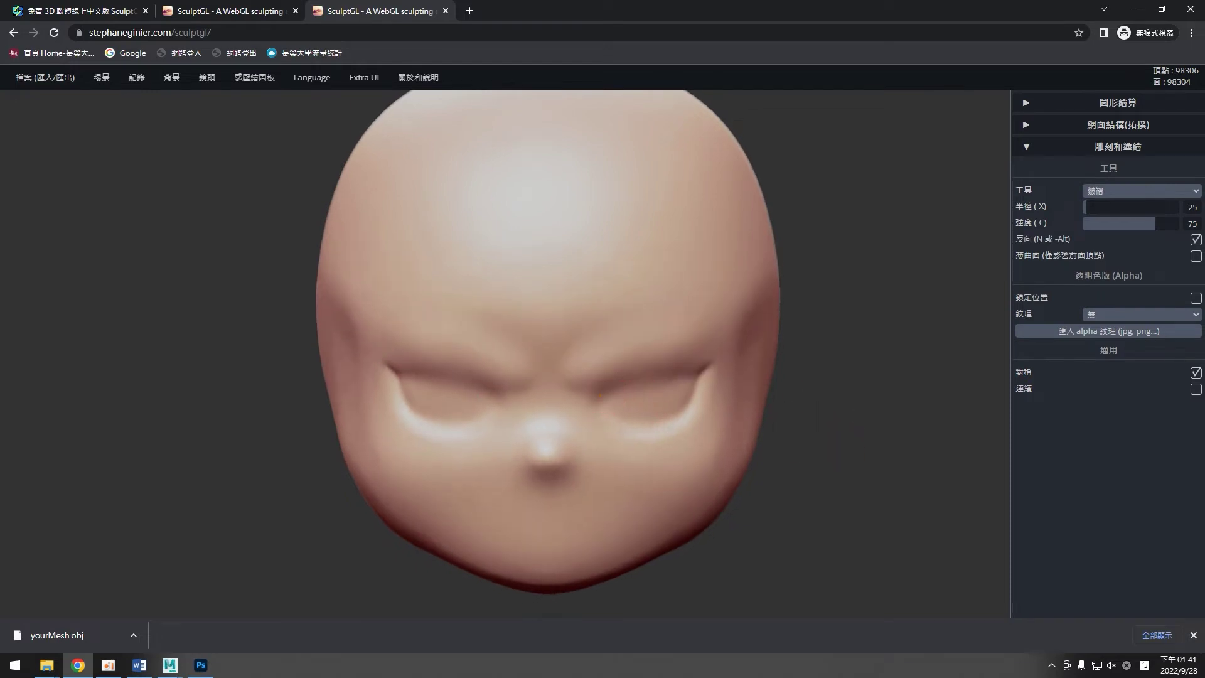
left_click_drag(605, 397, 687, 371)
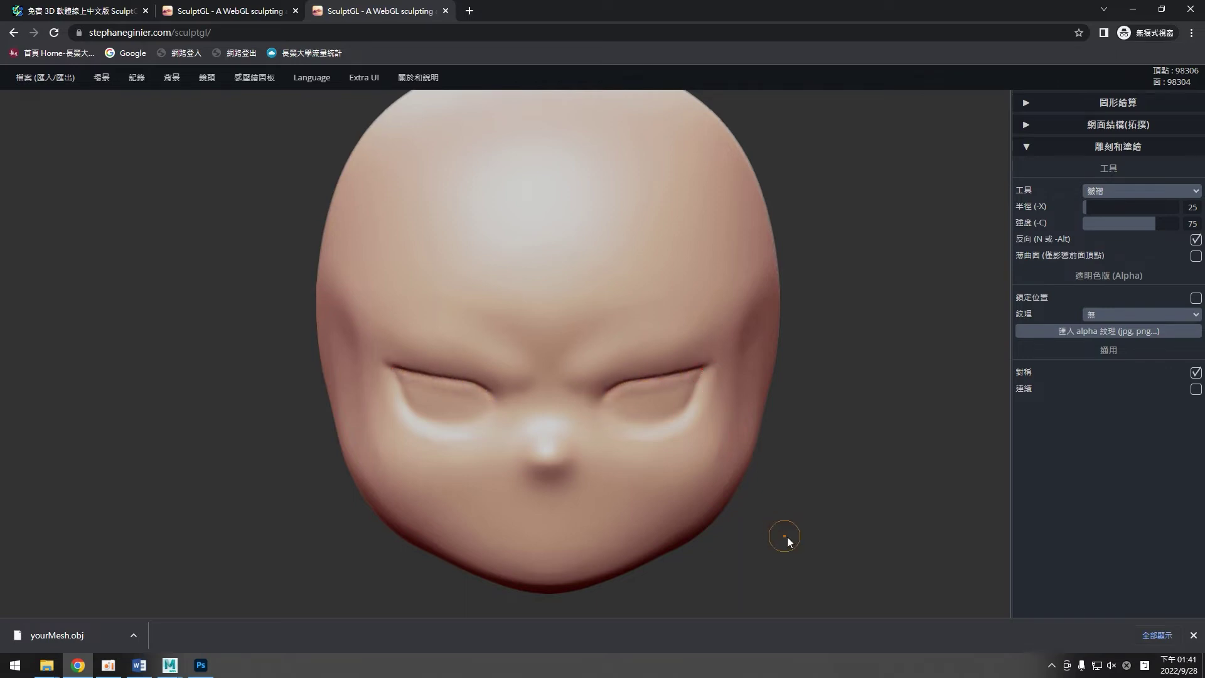
key("ctrl+z")
key("ctrl+z")
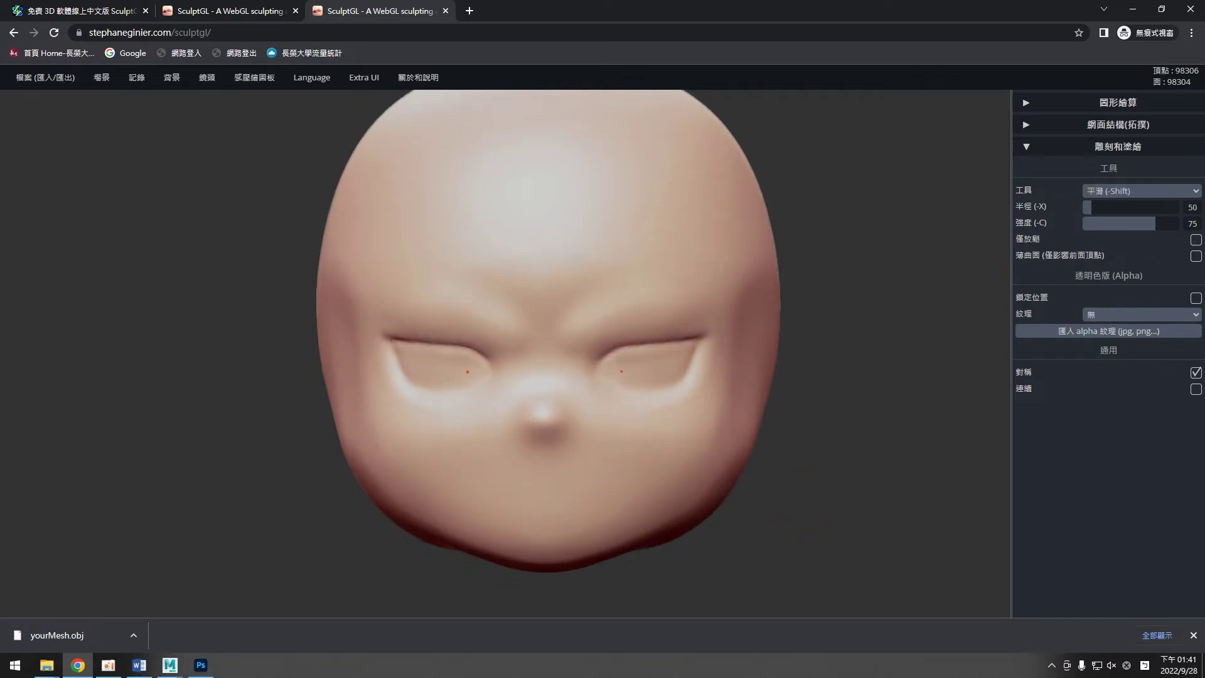
key("ctrl+z")
Invert the Crease brush, cut a small curved mouth below the nose, and inspect it from the side.
middle_click_drag(840, 523, 867, 460)
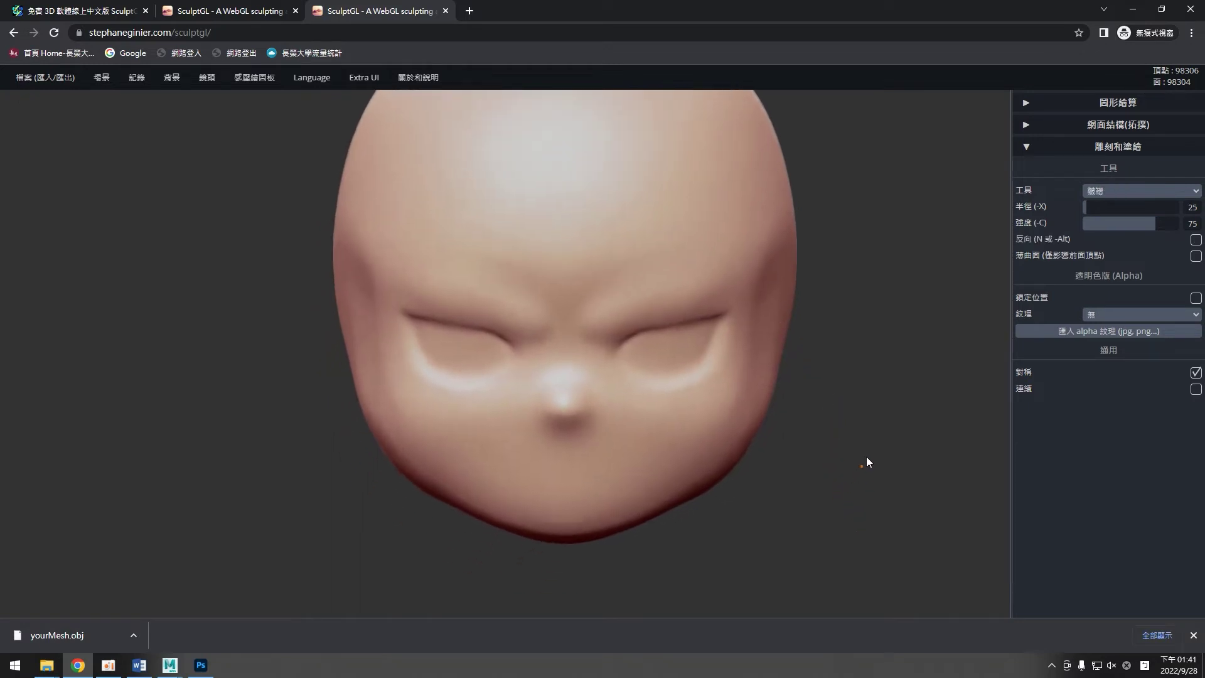
key("n")
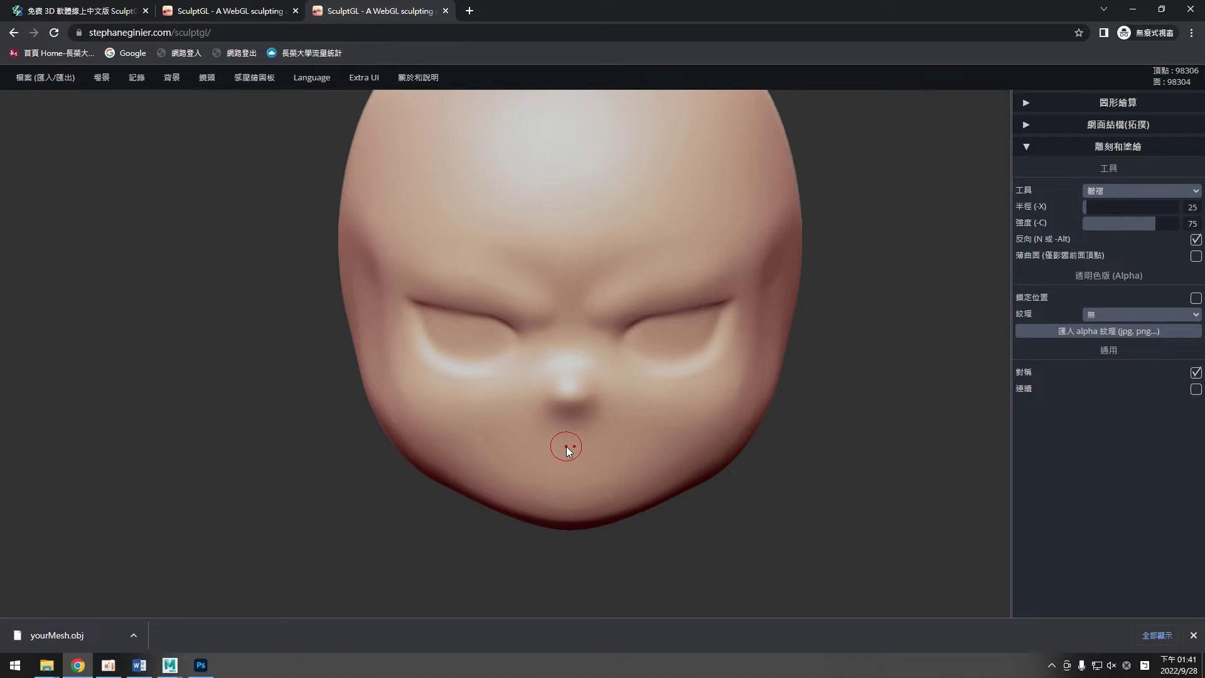
left_click_drag(567, 451, 618, 441)
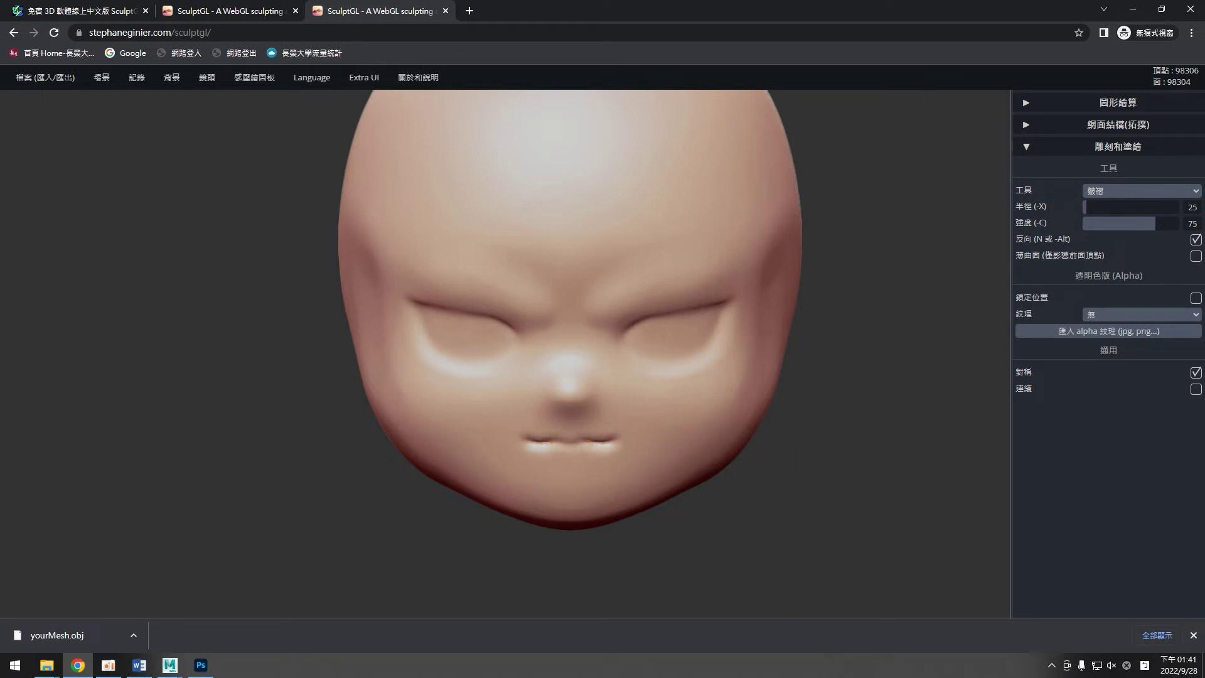
left_click_drag(779, 495, 807, 476)
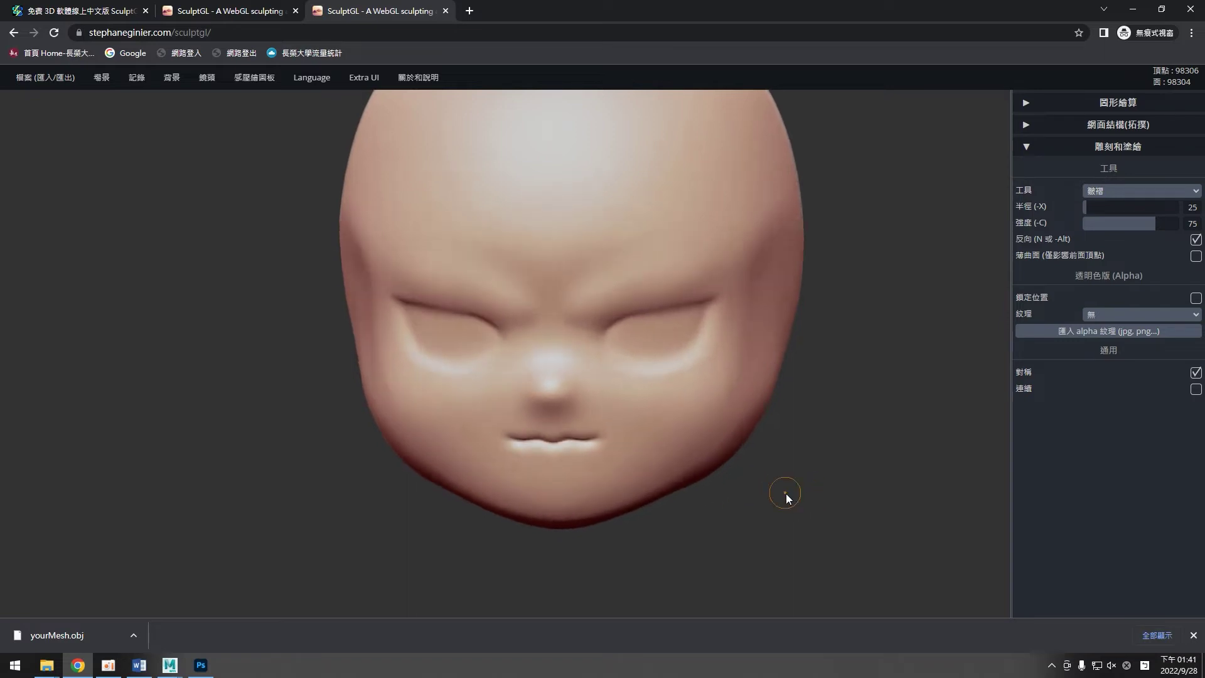
scroll(815, 492, "up", 3)
mouse_move(803, 540)
left_mouse_down()
mouse_move(508, 543)
mouse_move(616, 516)
mouse_move(838, 503)
mouse_move(883, 506)
mouse_move(896, 522)
left_mouse_up()
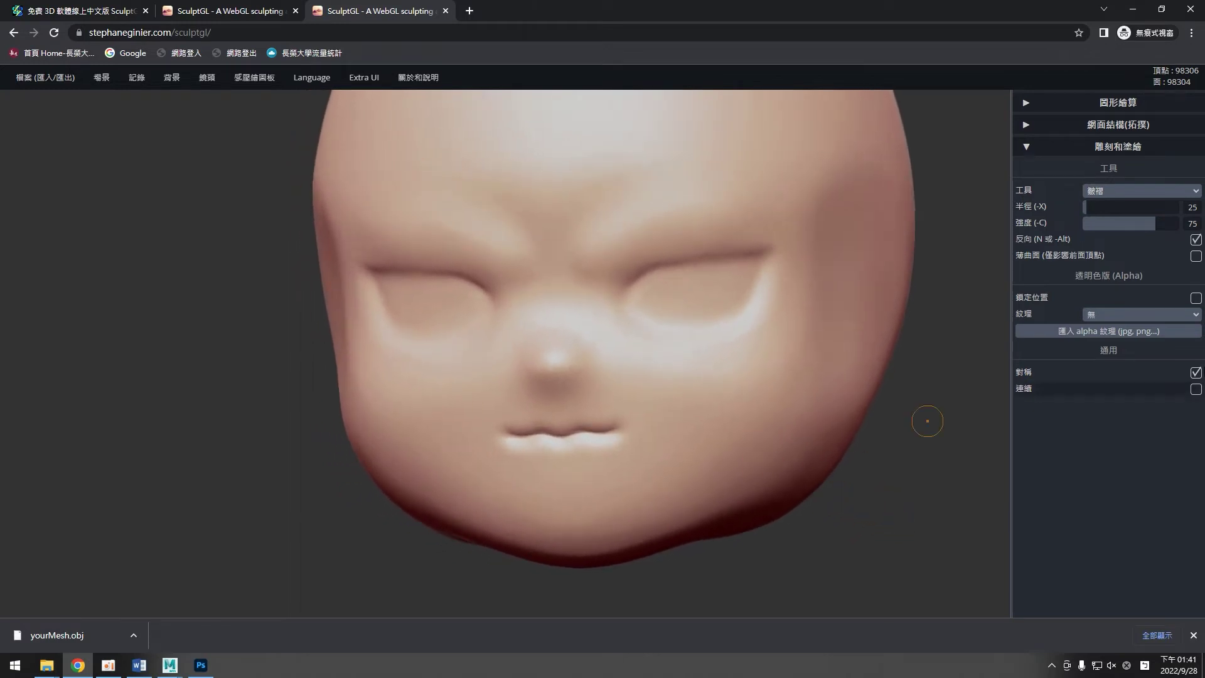
Switch to the standard Brush (筆刷), undo two trial lip strokes, and view the face from below.
left_click(1135, 191)
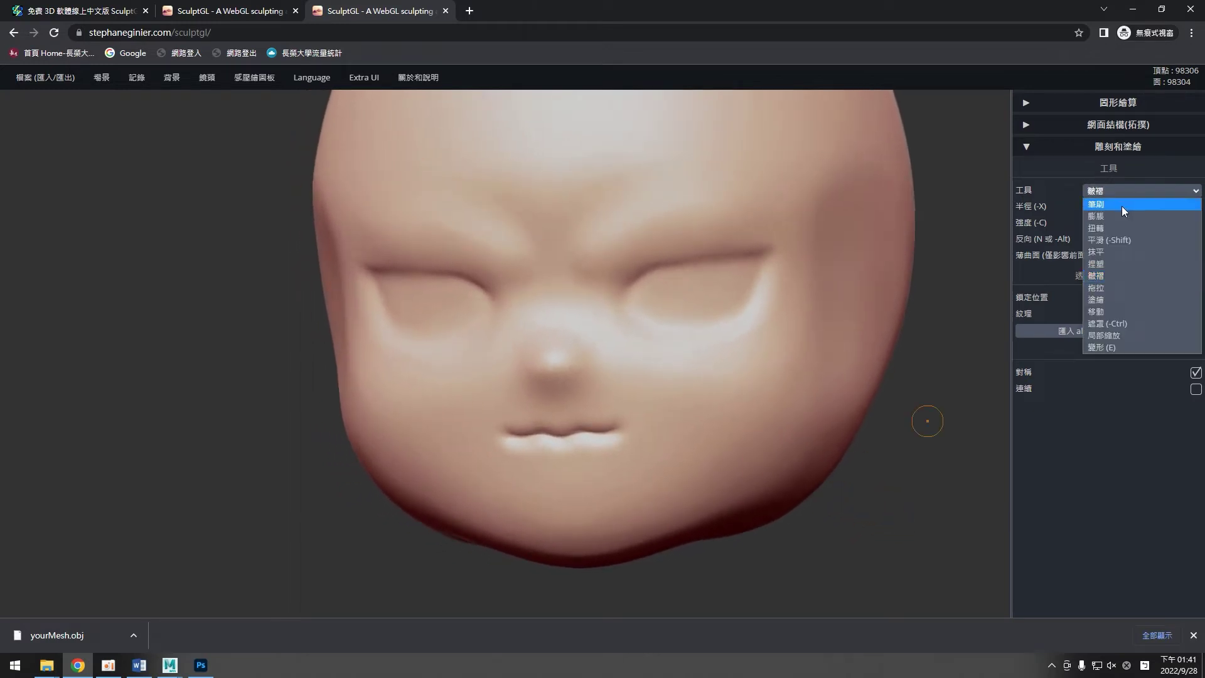
left_click(1121, 206)
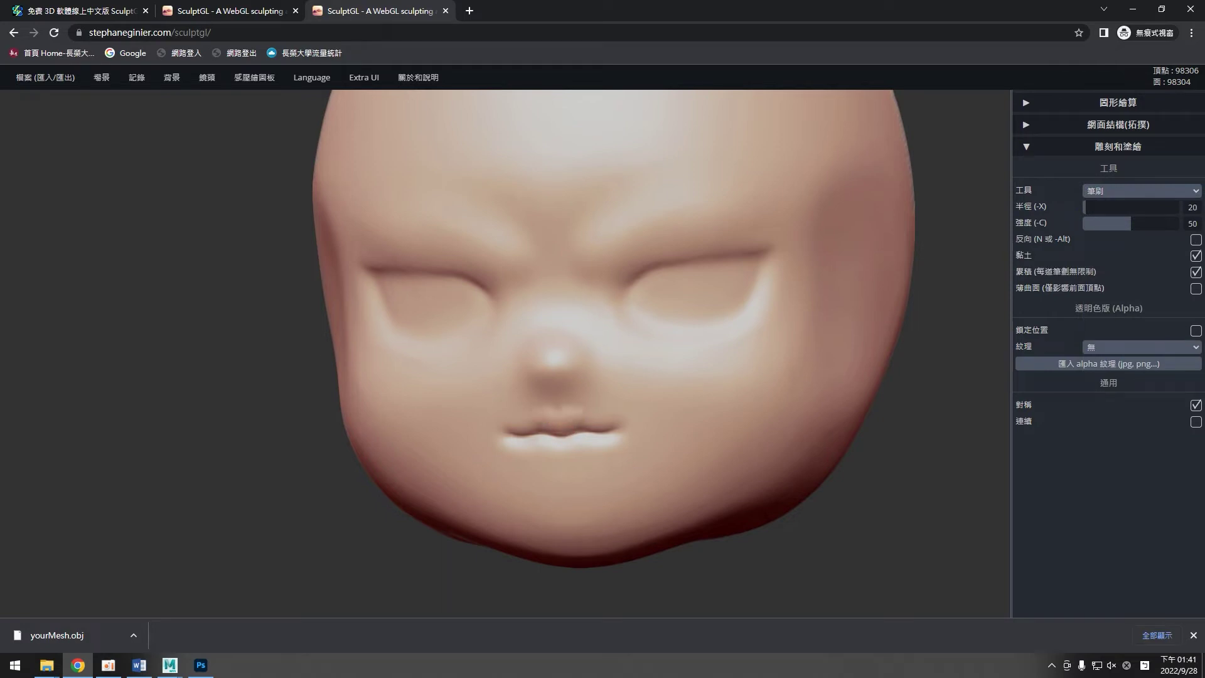
left_click_drag(565, 432, 570, 419)
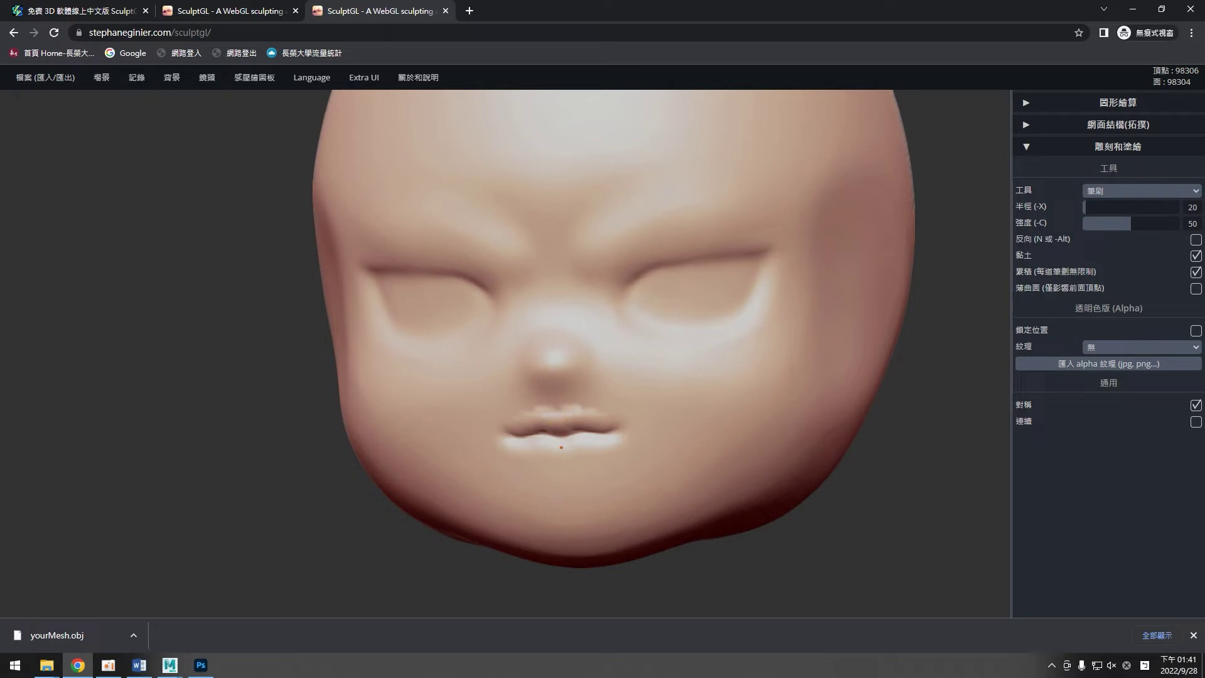
left_click_drag(583, 453, 573, 452)
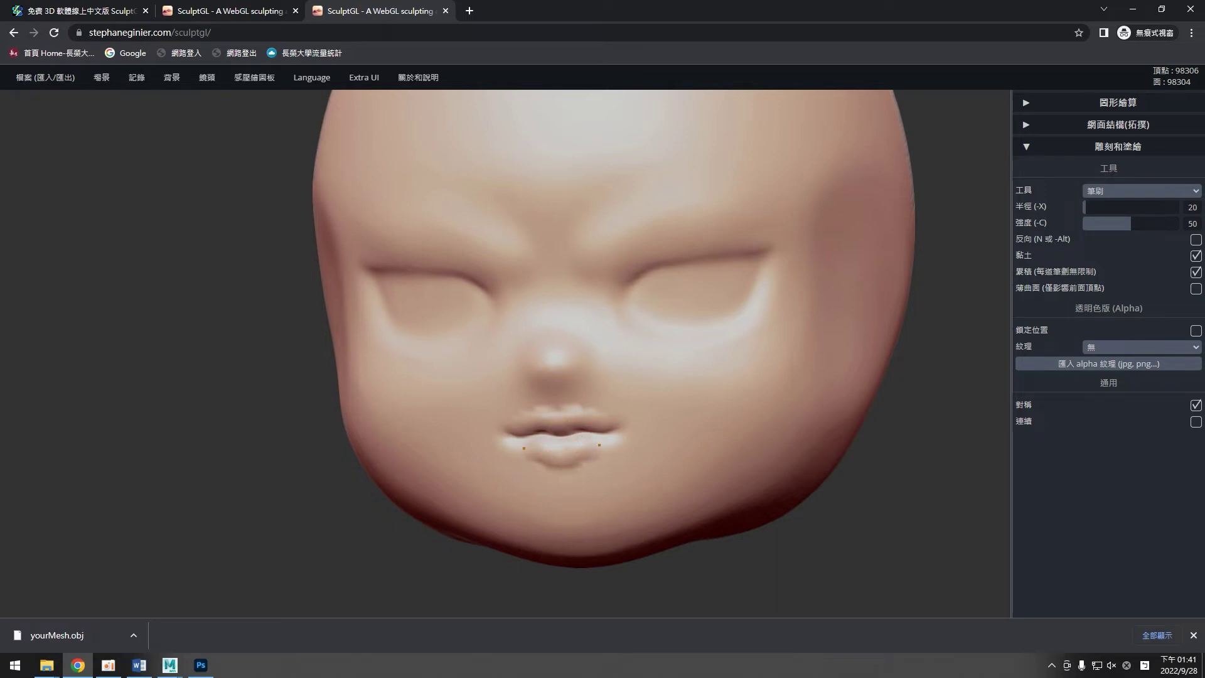
key("ctrl+z")
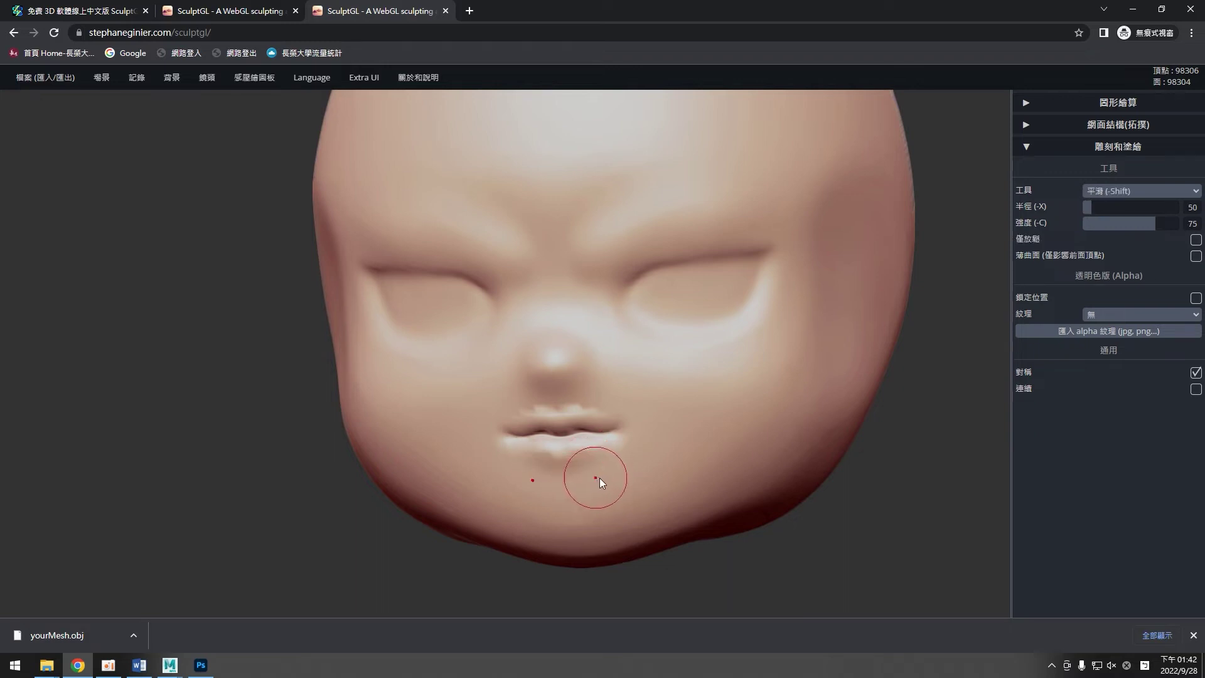
key("ctrl+z")
mouse_move(882, 558)
left_mouse_down()
mouse_move(921, 570)
mouse_move(694, 556)
mouse_move(911, 529)
left_mouse_up()
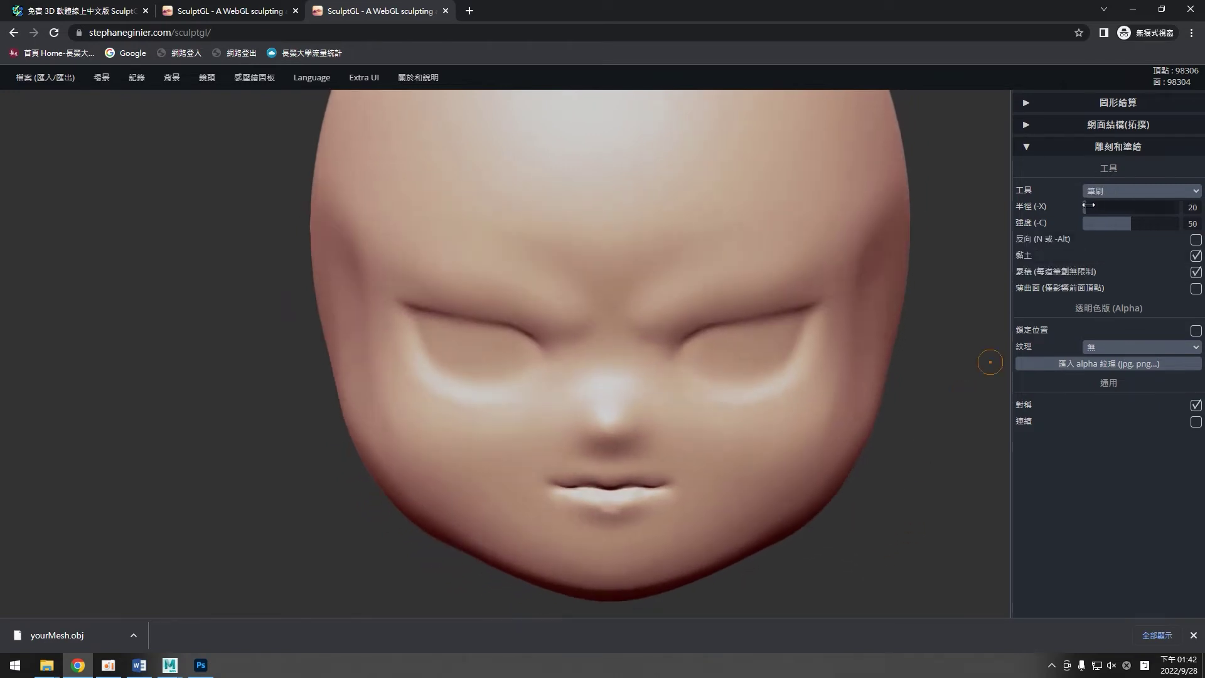
left_click_drag(926, 534, 925, 502)
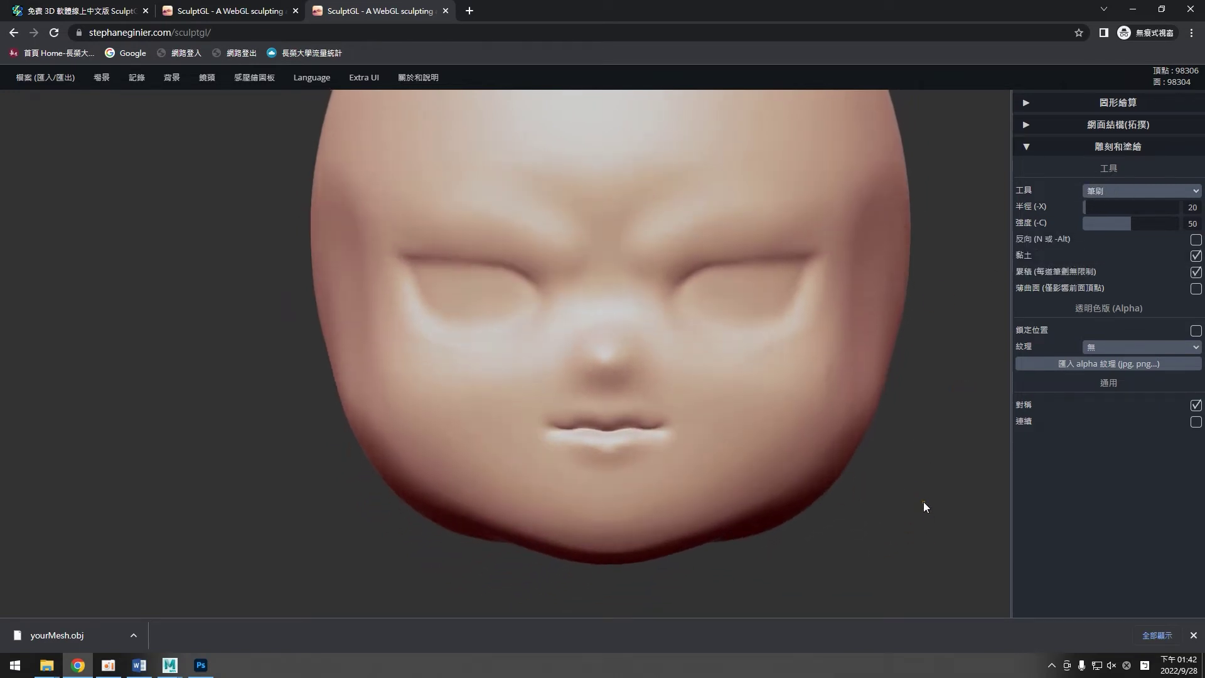
Sharpen the nose tip and tighten the lips with the Pinch (捏塑) brush at intensity 62.
left_click(1103, 194)
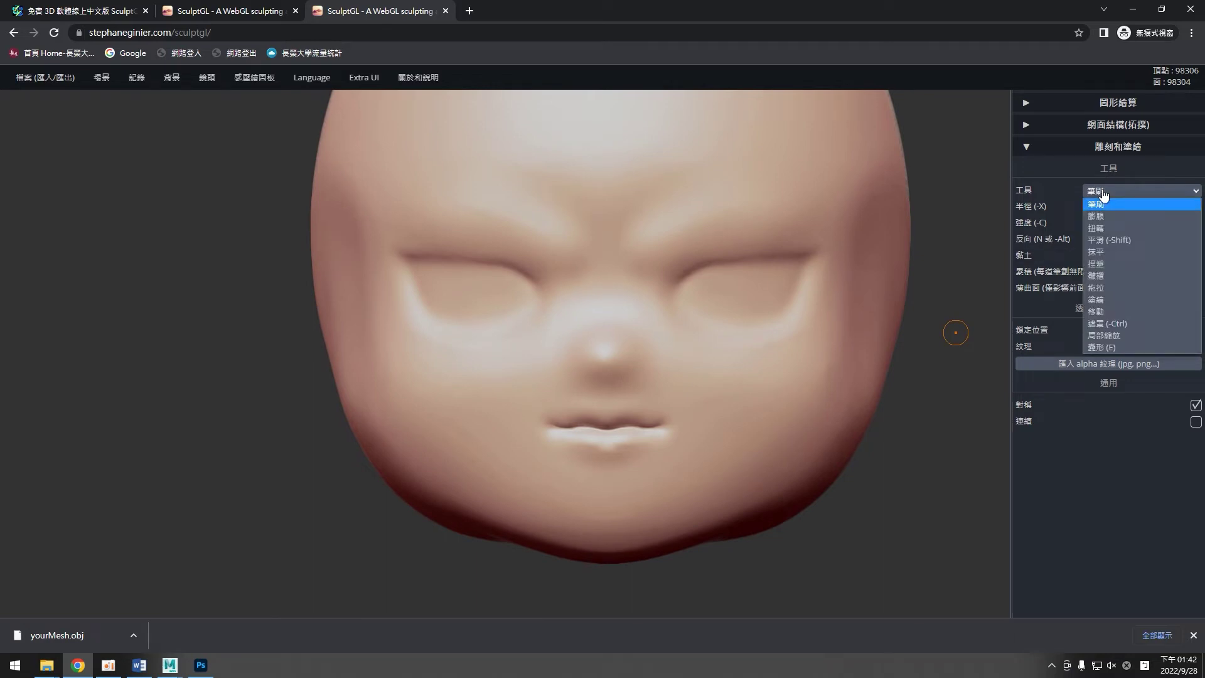
left_click(1109, 264)
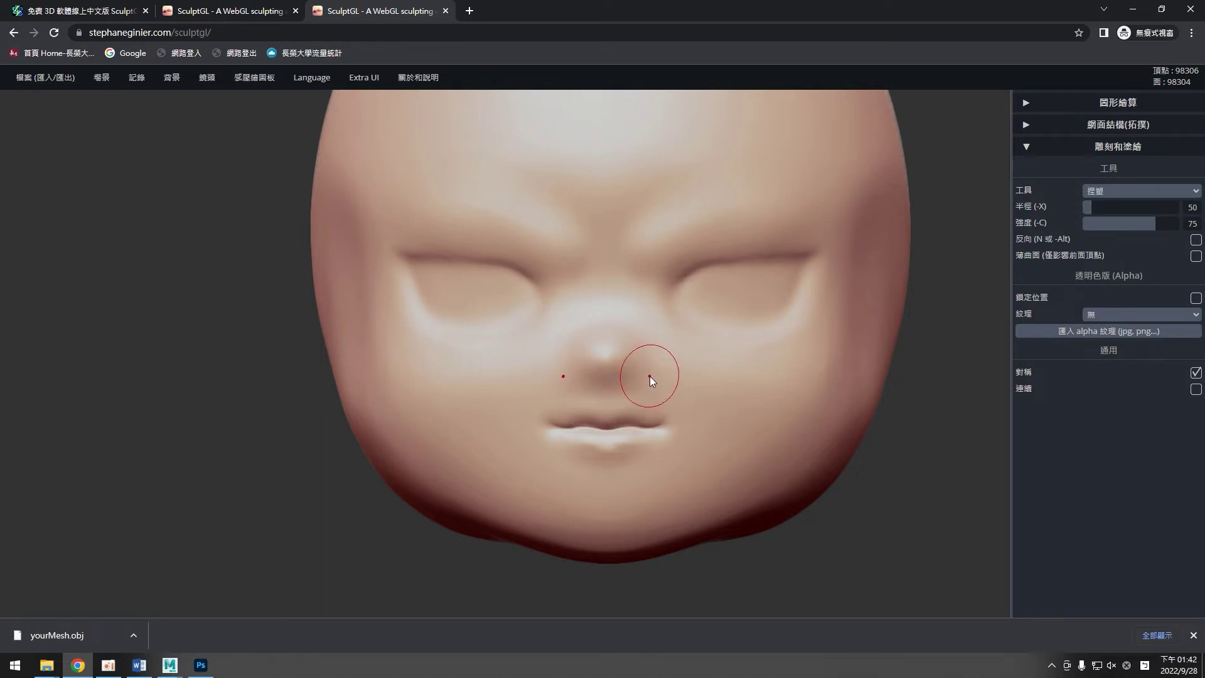
key("c")
left_click_drag(608, 364, 637, 368)
mouse_move(890, 521)
left_mouse_down()
mouse_move(804, 548)
mouse_move(689, 534)
left_mouse_up()
left_click_drag(537, 466, 538, 467)
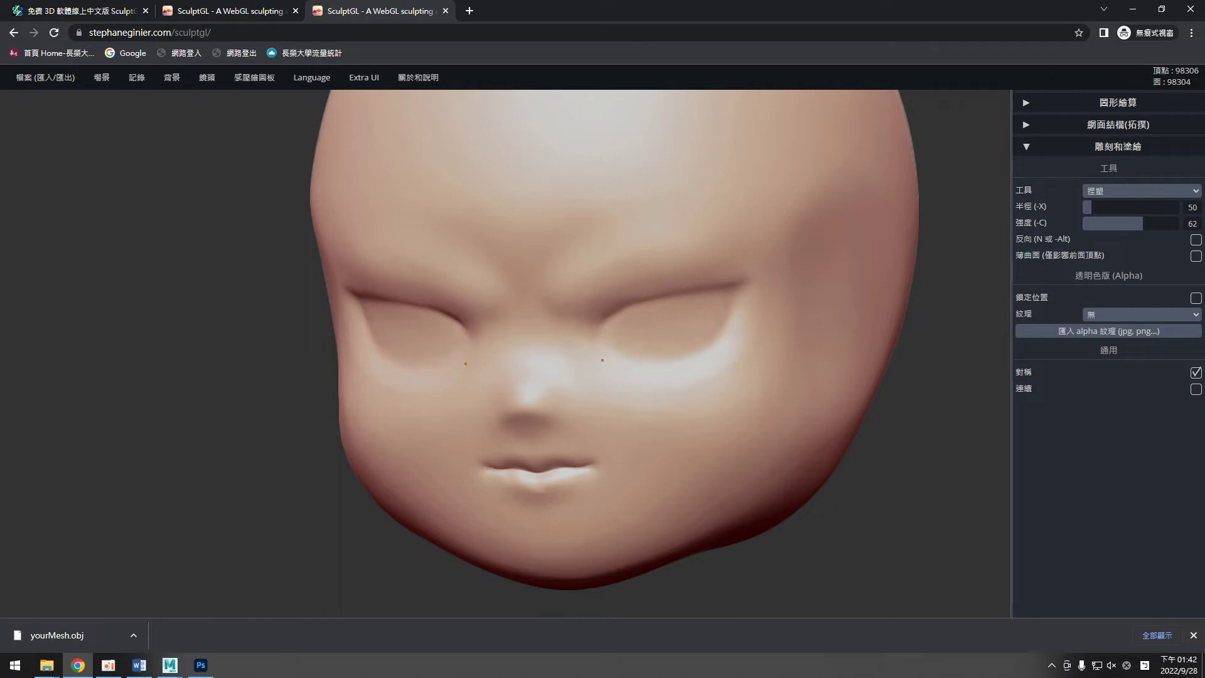
Reframe the head, export it as yourMesh.obj, and open the download's options menu.
scroll(905, 465, "down", 3)
scroll(867, 453, "down", 1)
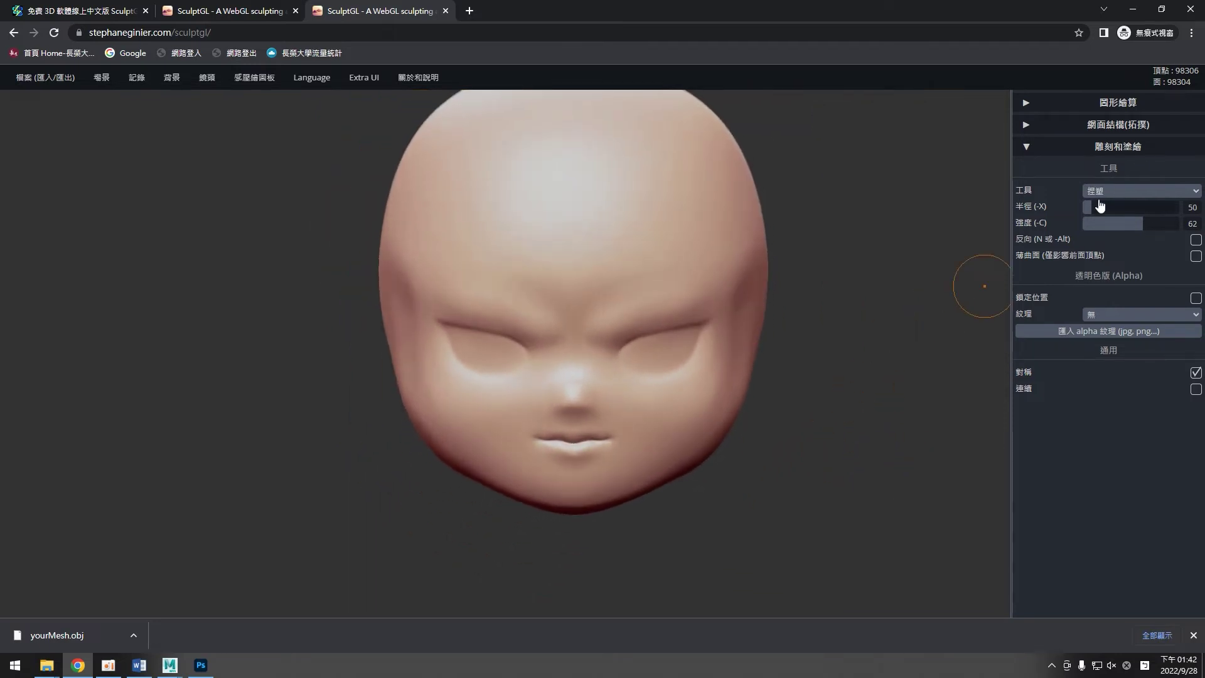
mouse_move(981, 286)
left_mouse_down()
mouse_move(552, 548)
mouse_move(731, 519)
mouse_move(672, 530)
mouse_move(638, 511)
mouse_move(792, 464)
mouse_move(726, 462)
mouse_move(798, 446)
mouse_move(784, 440)
left_mouse_up()
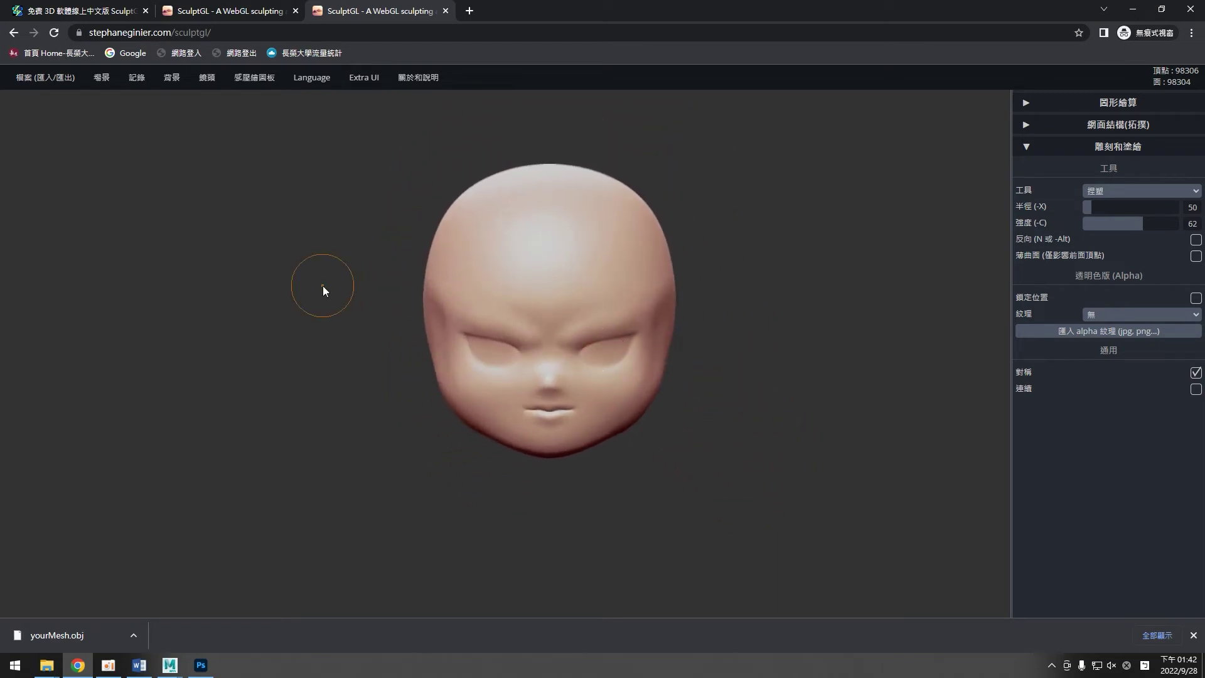
scroll(629, 412, "up", 2)
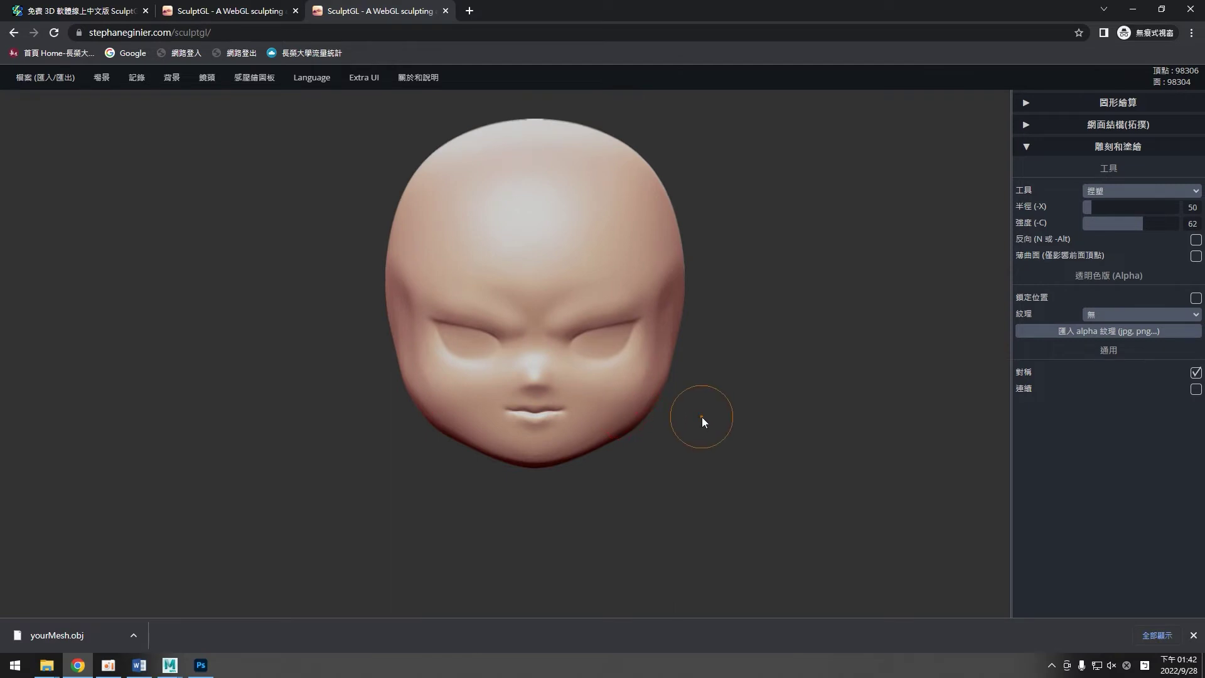
middle_click_drag(712, 393, 723, 423)
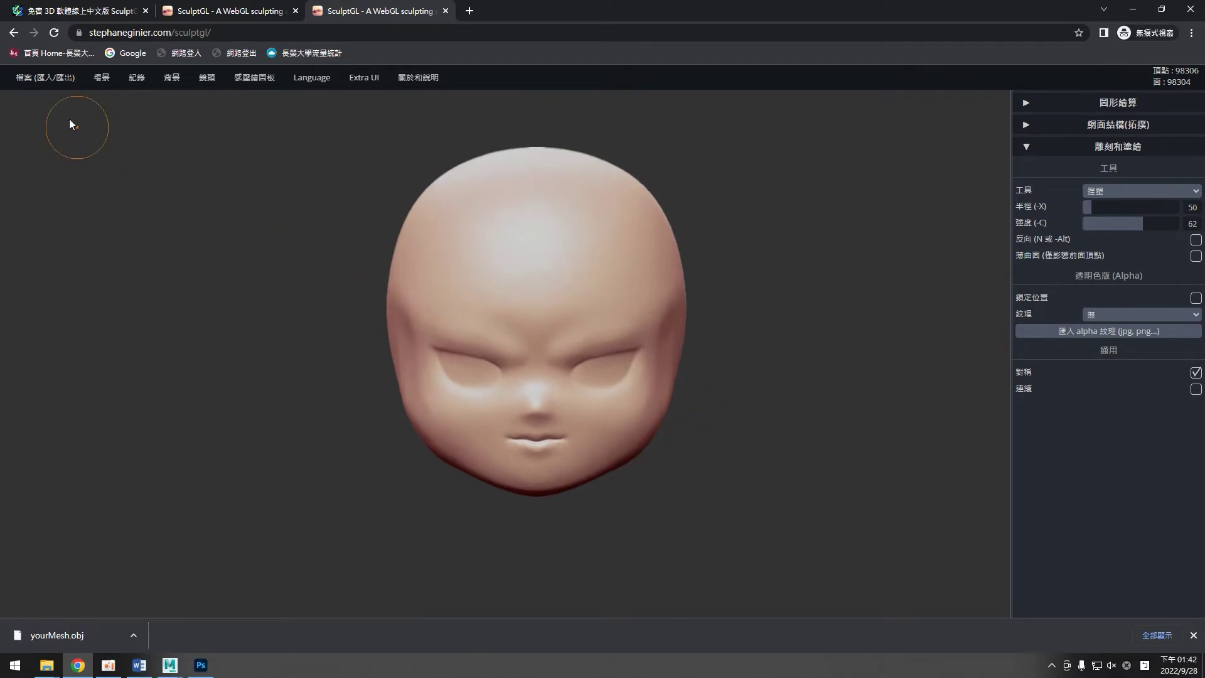
mouse_move(44, 77)
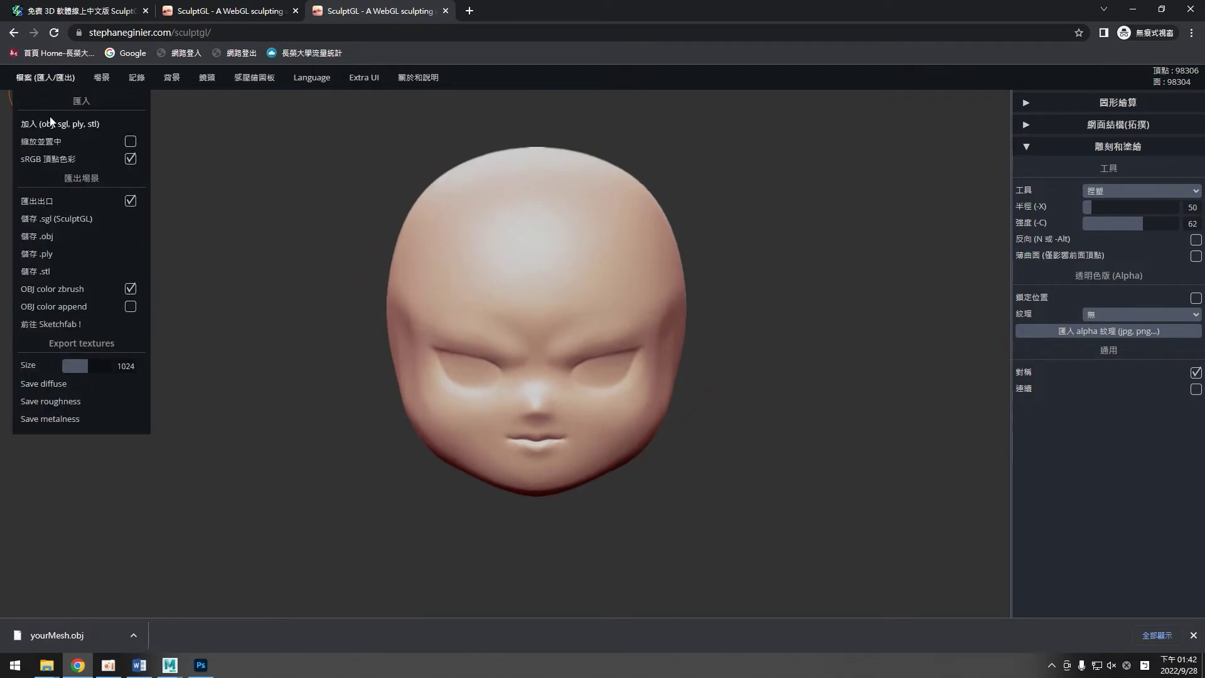
left_click(56, 241)
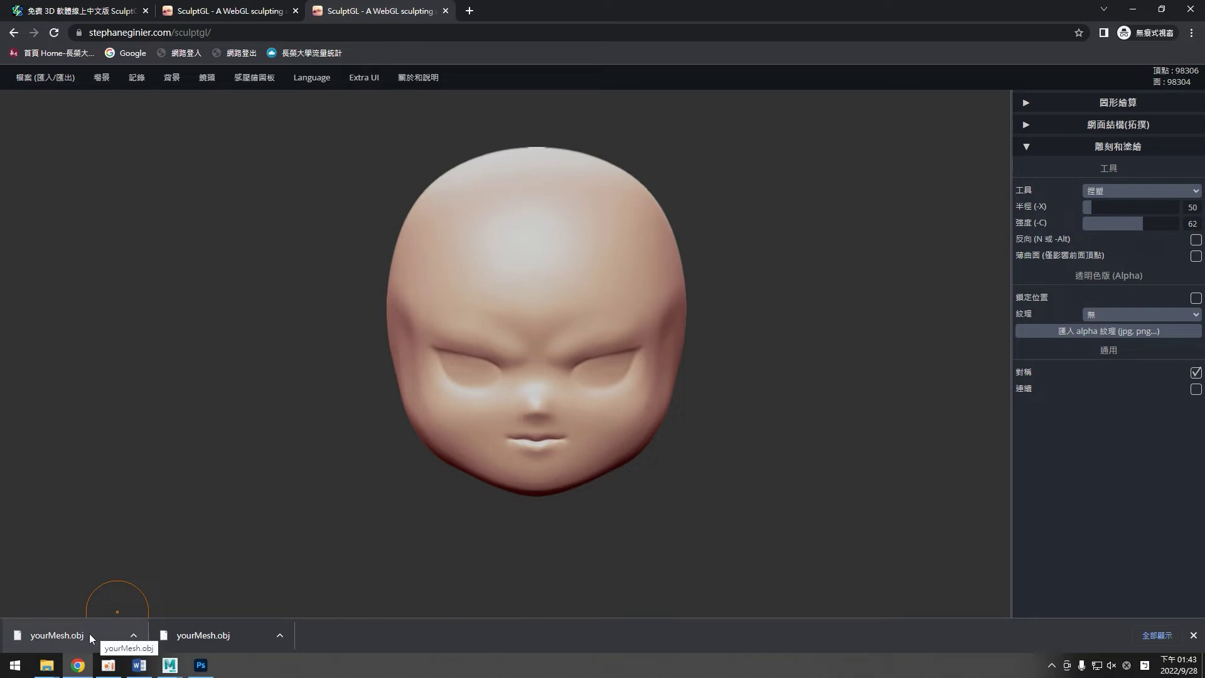
left_click(133, 635)
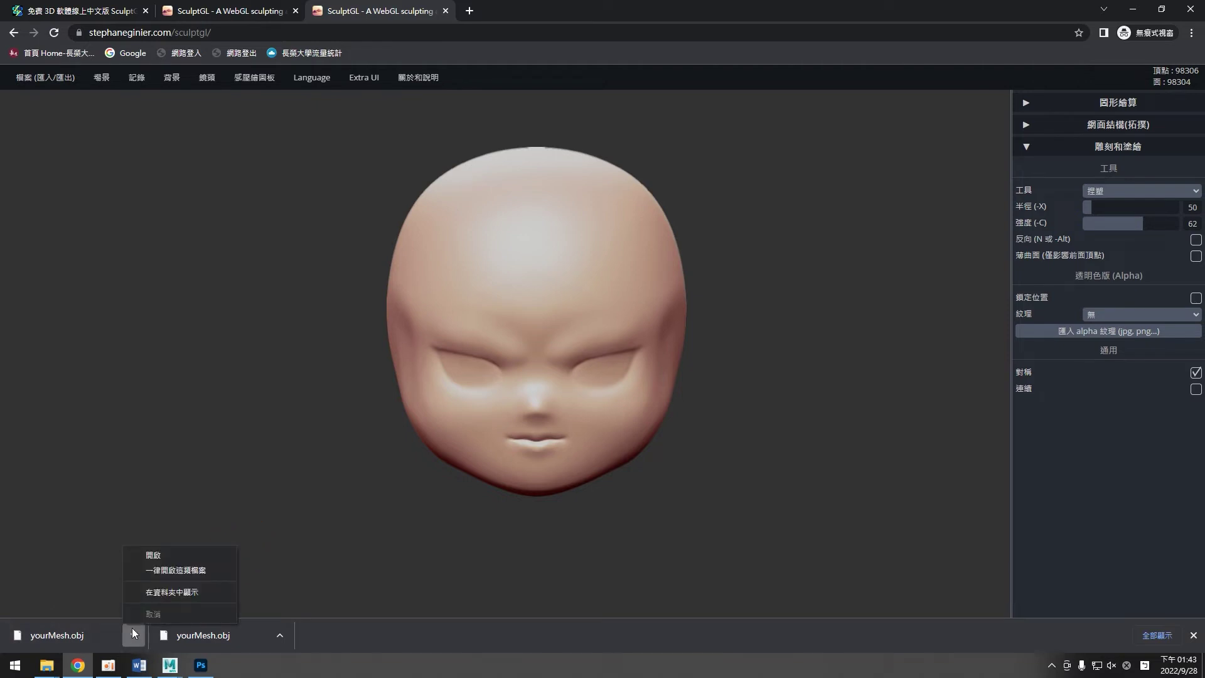
Copy yourMesh.obj from 下載 to 桌面, replacing the older file there.
left_click(166, 594)
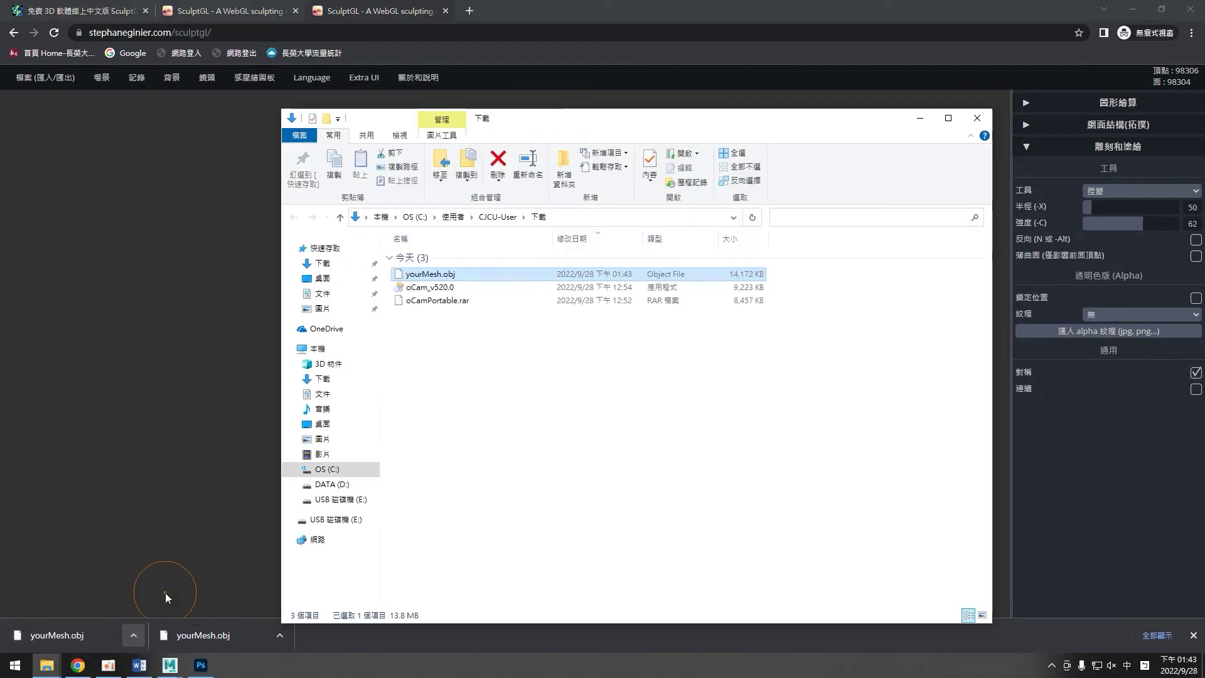
right_click(426, 276)
left_click(466, 440)
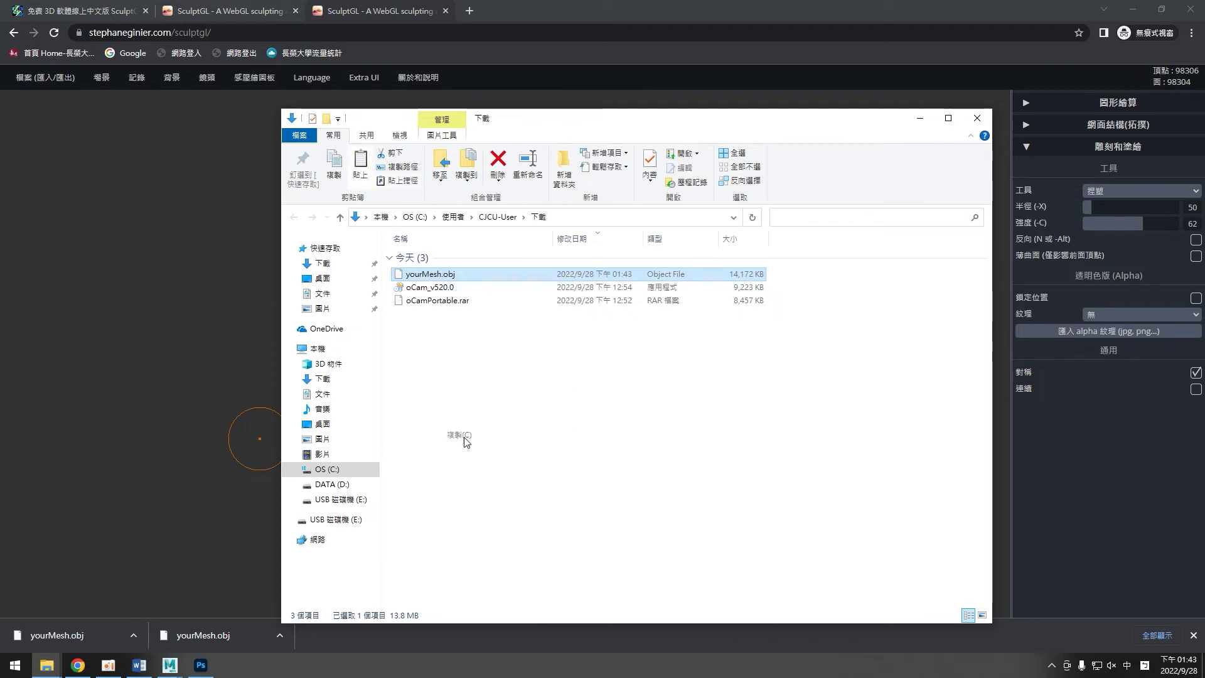
left_click(323, 278)
right_click(633, 518)
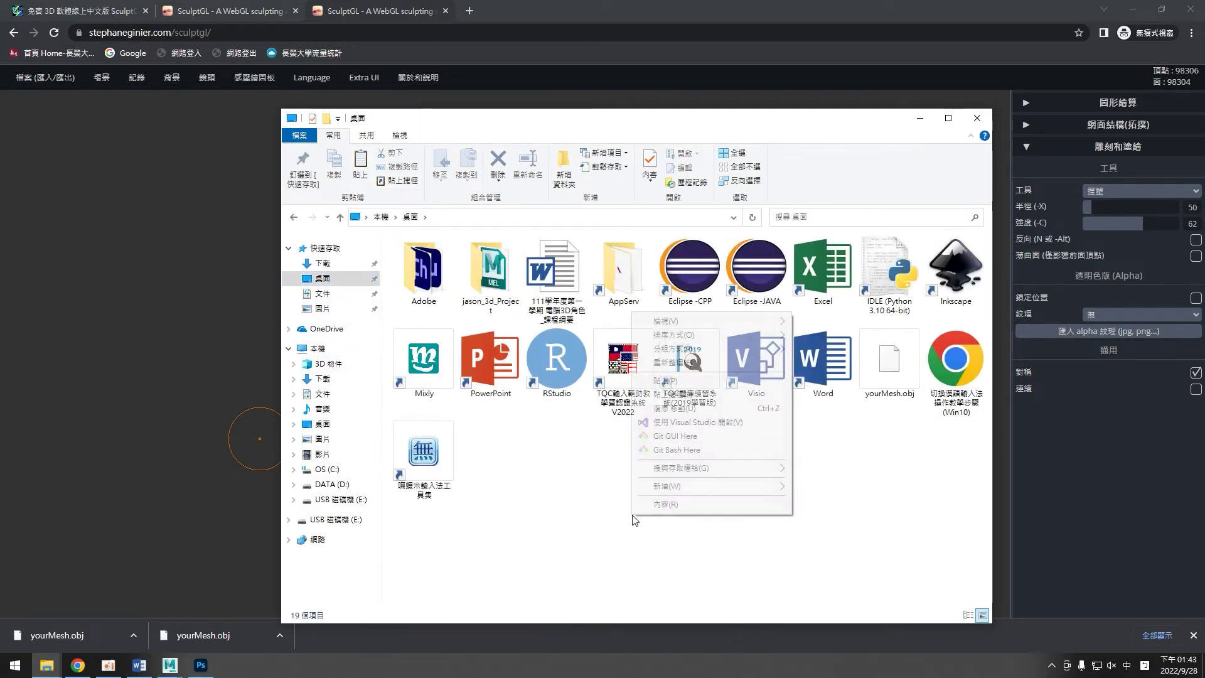
left_click(674, 382)
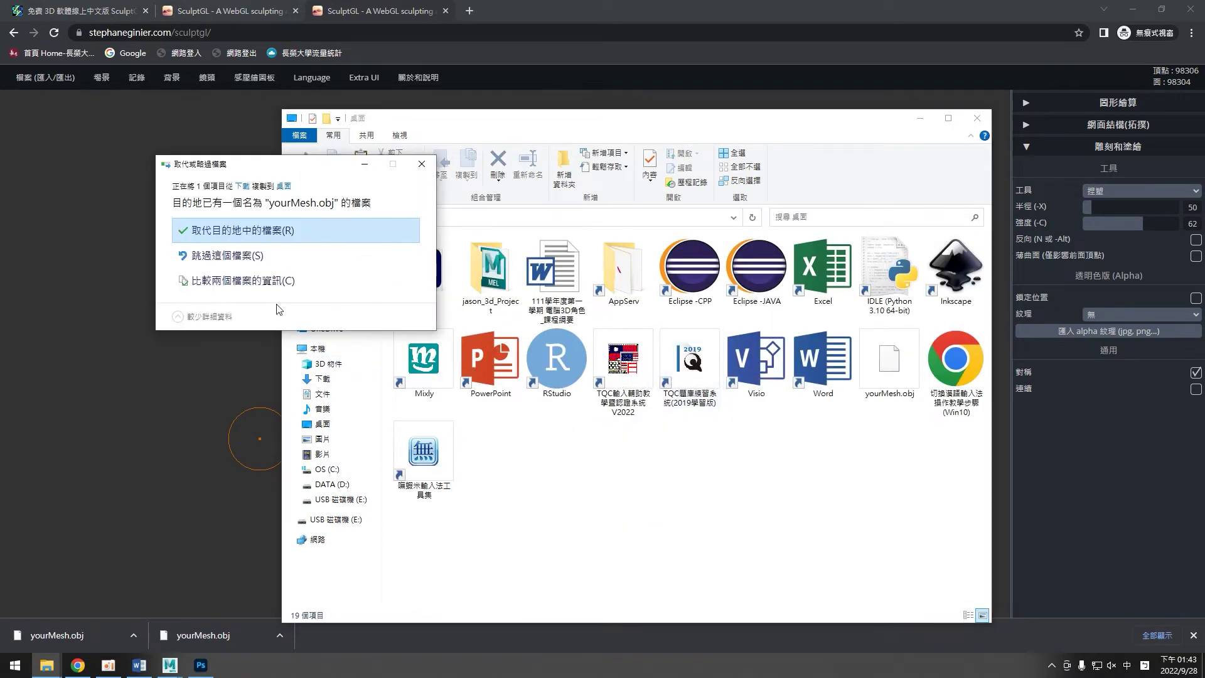
left_click(243, 231)
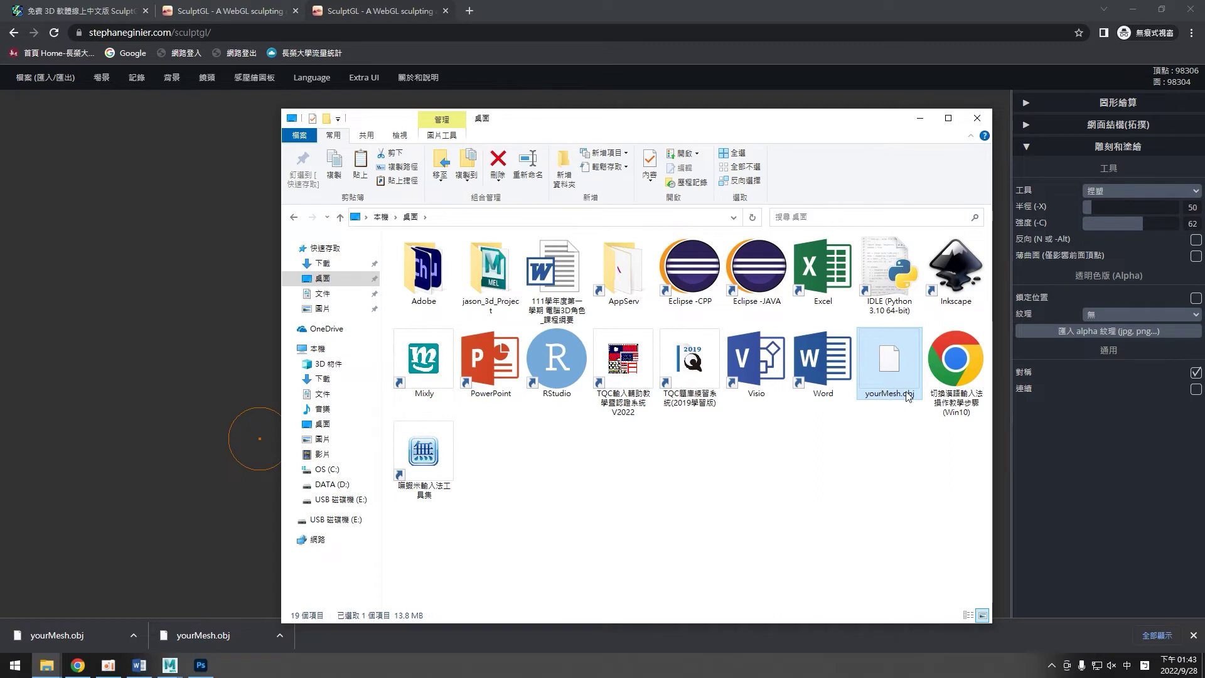
left_click(722, 472)
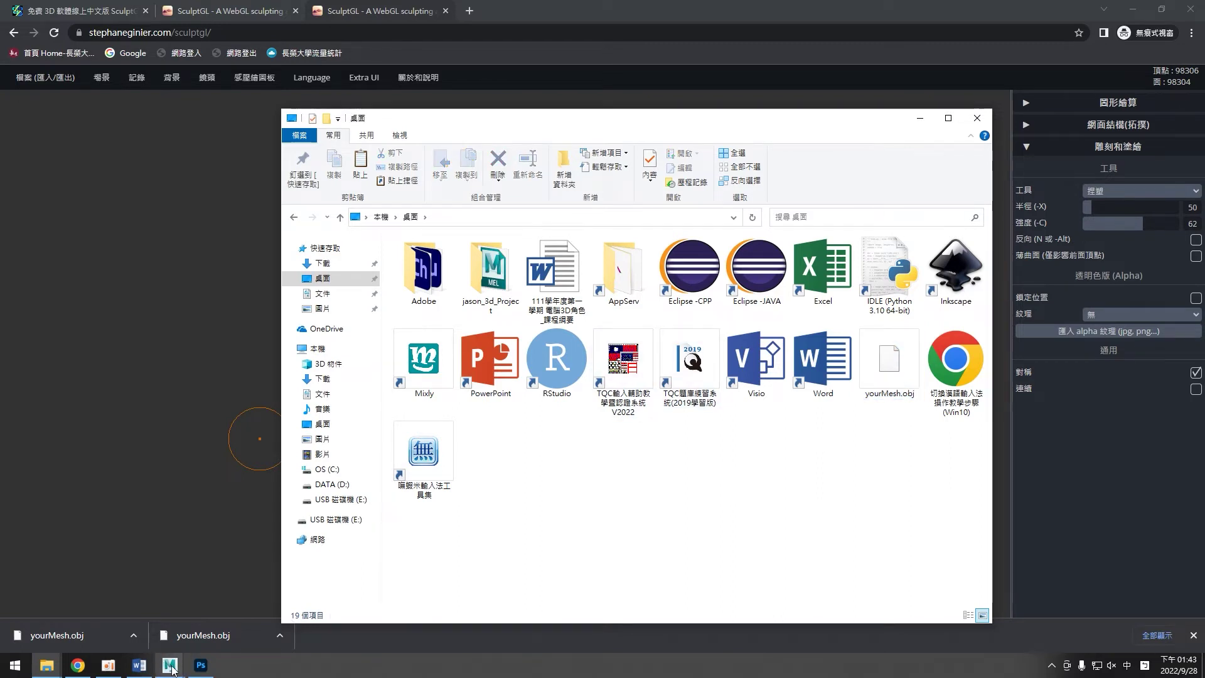
In Maya, import yourMesh.obj from the Desktop with File > Import.
mouse_move(169, 664)
left_click(246, 593)
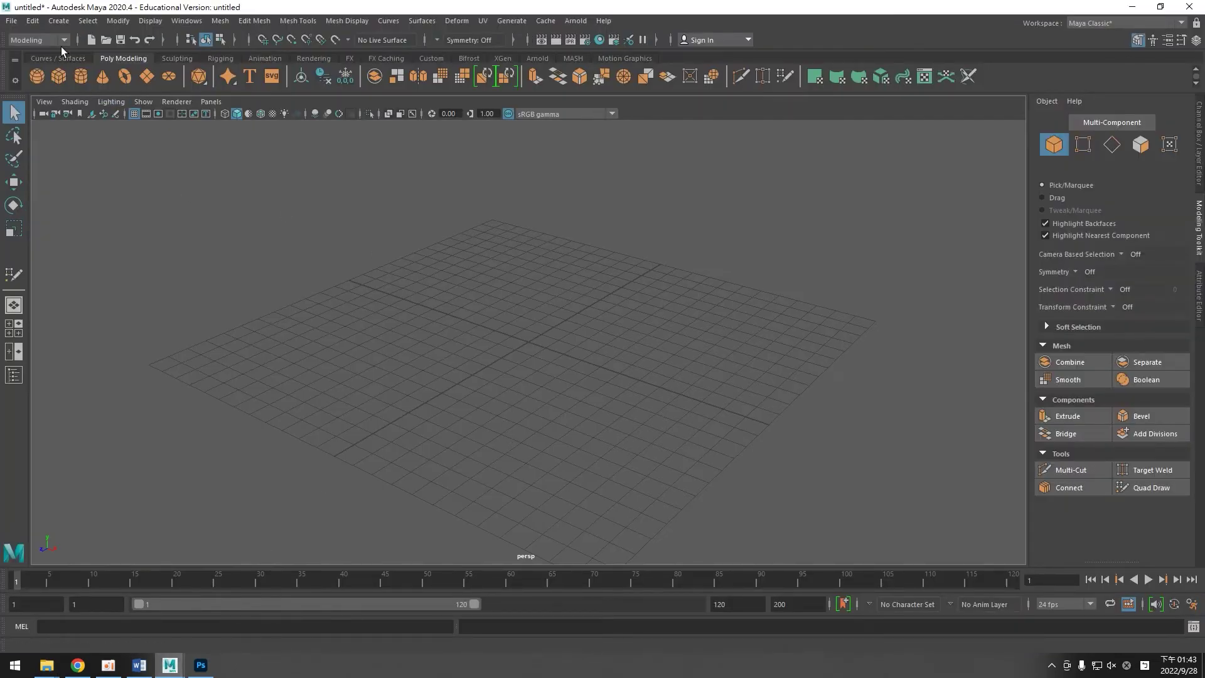
left_click(12, 20)
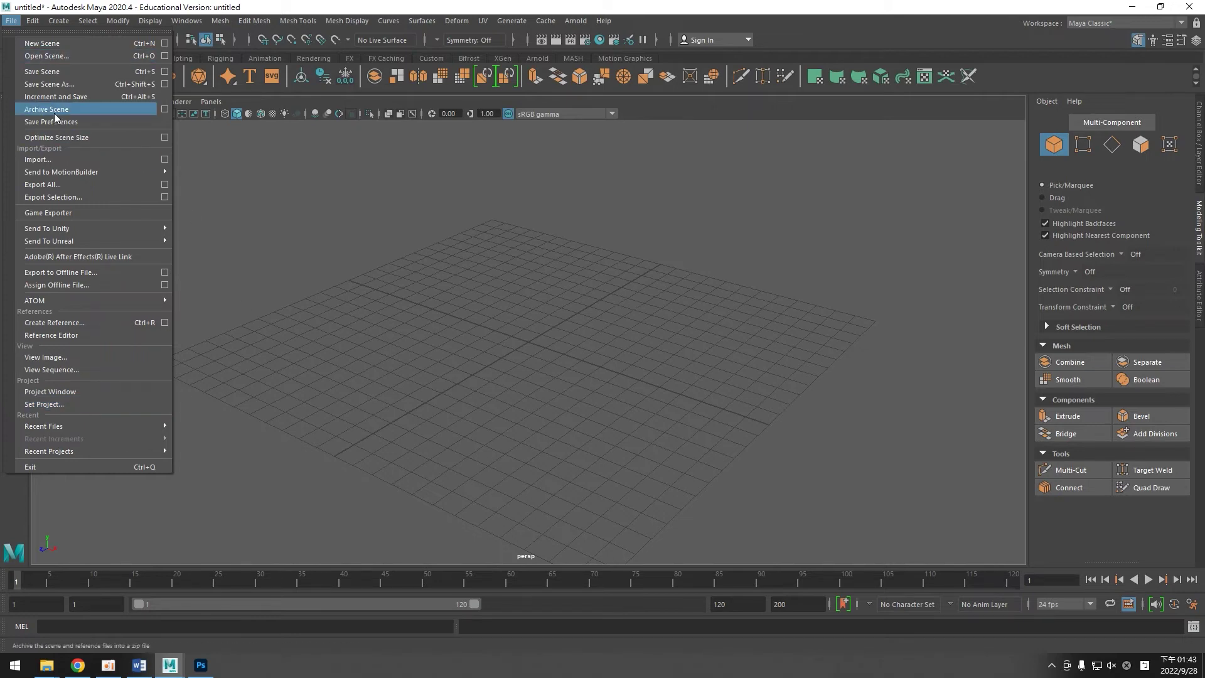
left_click(44, 159)
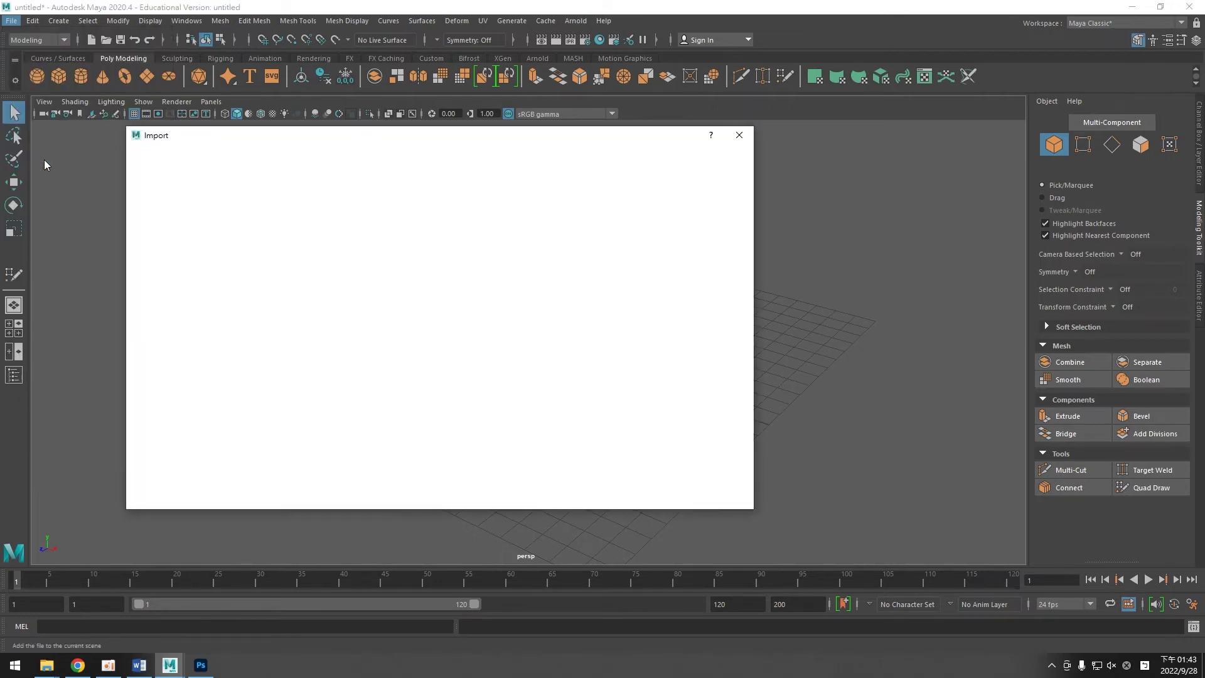
left_click(157, 199)
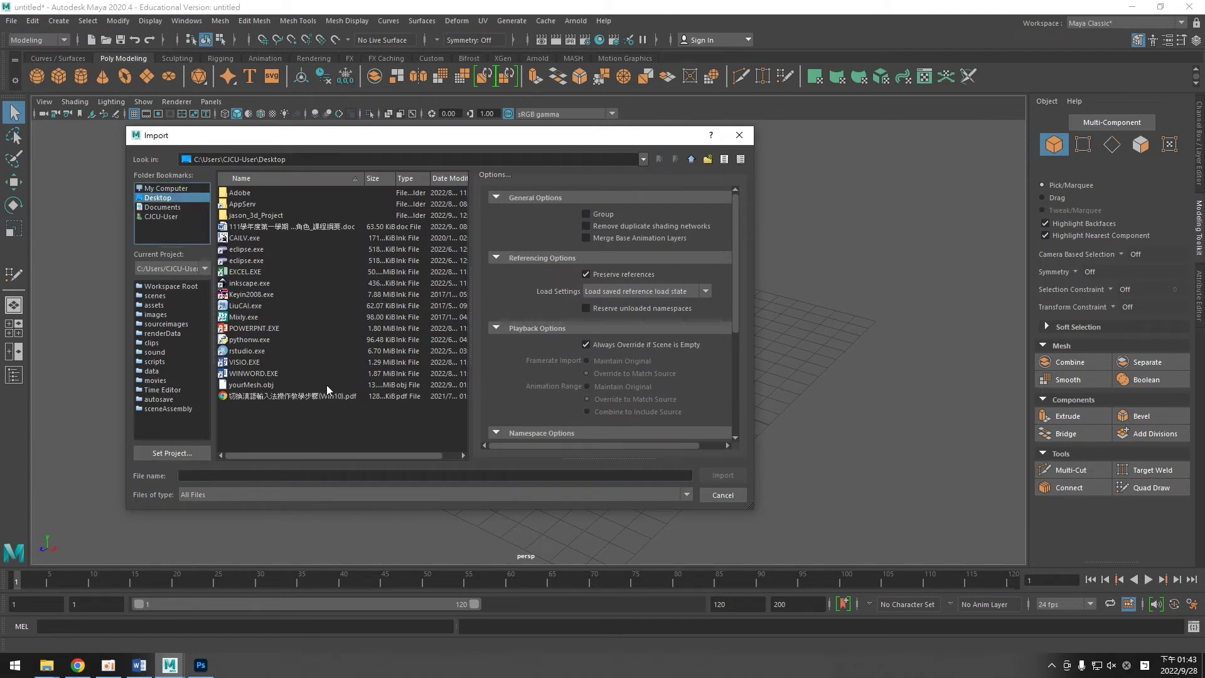
left_click(258, 390)
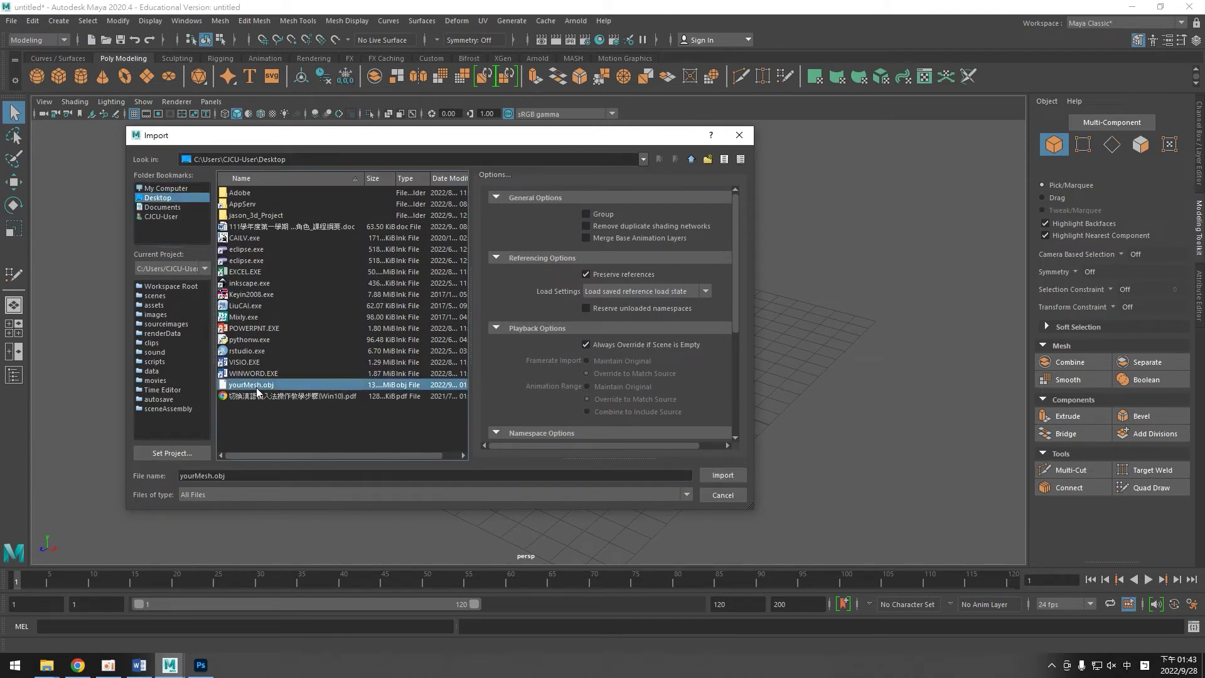
left_click(728, 475)
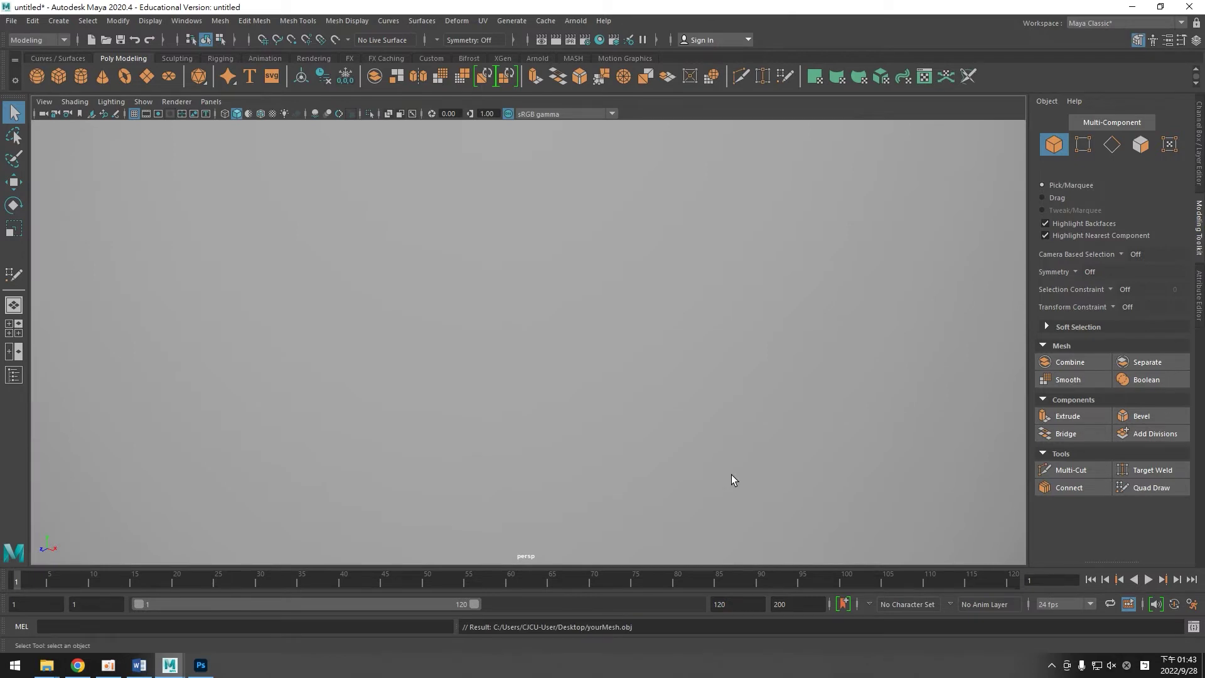
Turn the view so the imported head faces forward, then select it.
scroll(553, 352, "down", 3)
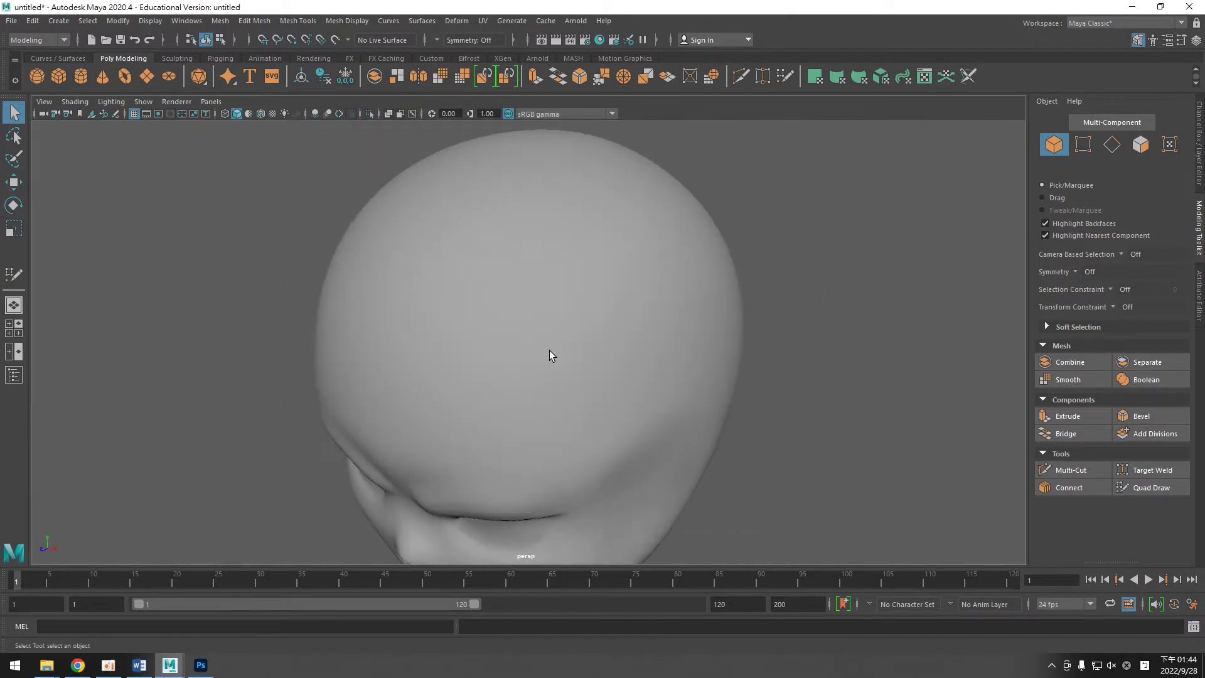
scroll(548, 350, "down", 2)
scroll(548, 350, "down", 2)
mouse_move(759, 434)
left_mouse_down("alt")
mouse_move(769, 441)
mouse_move(590, 379)
mouse_move(740, 449)
mouse_move(734, 401)
mouse_move(743, 443)
mouse_move(679, 440)
left_mouse_up("alt")
left_click(590, 379)
left_click(703, 432)
left_click(622, 409)
scroll(736, 447, "up", 2)
scroll(713, 476, "up", 2)
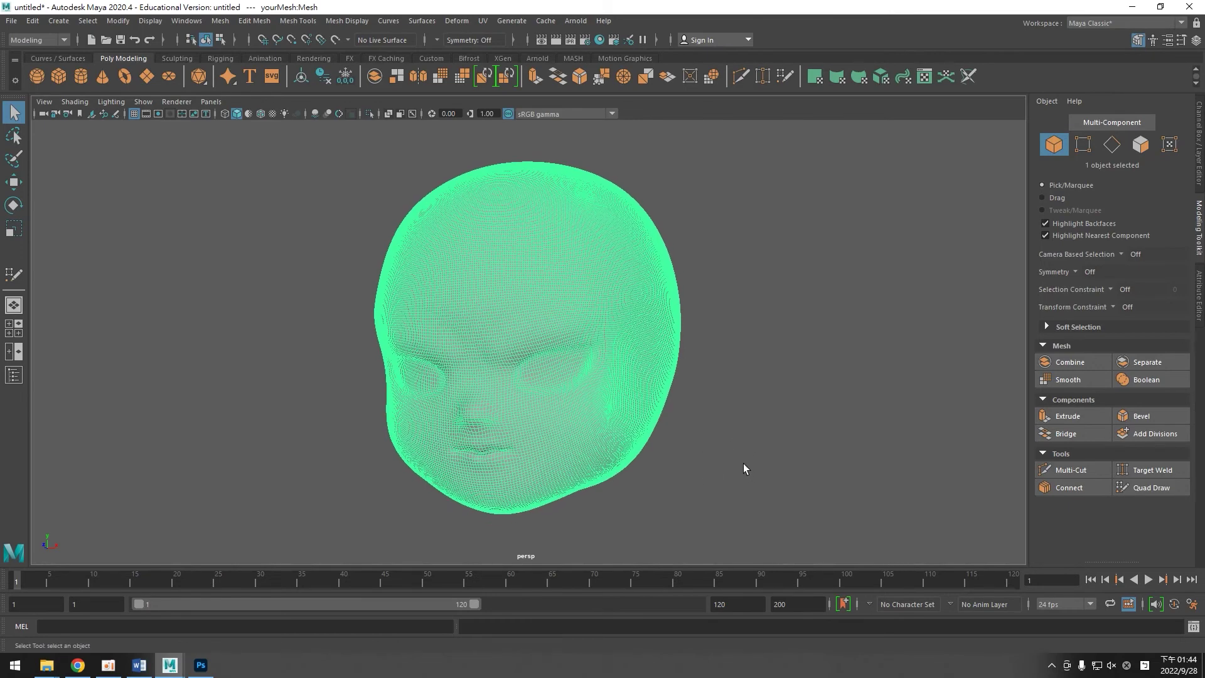
Shrink the head with the Scale tool, first to about 0.28 and then smaller.
left_click(14, 228)
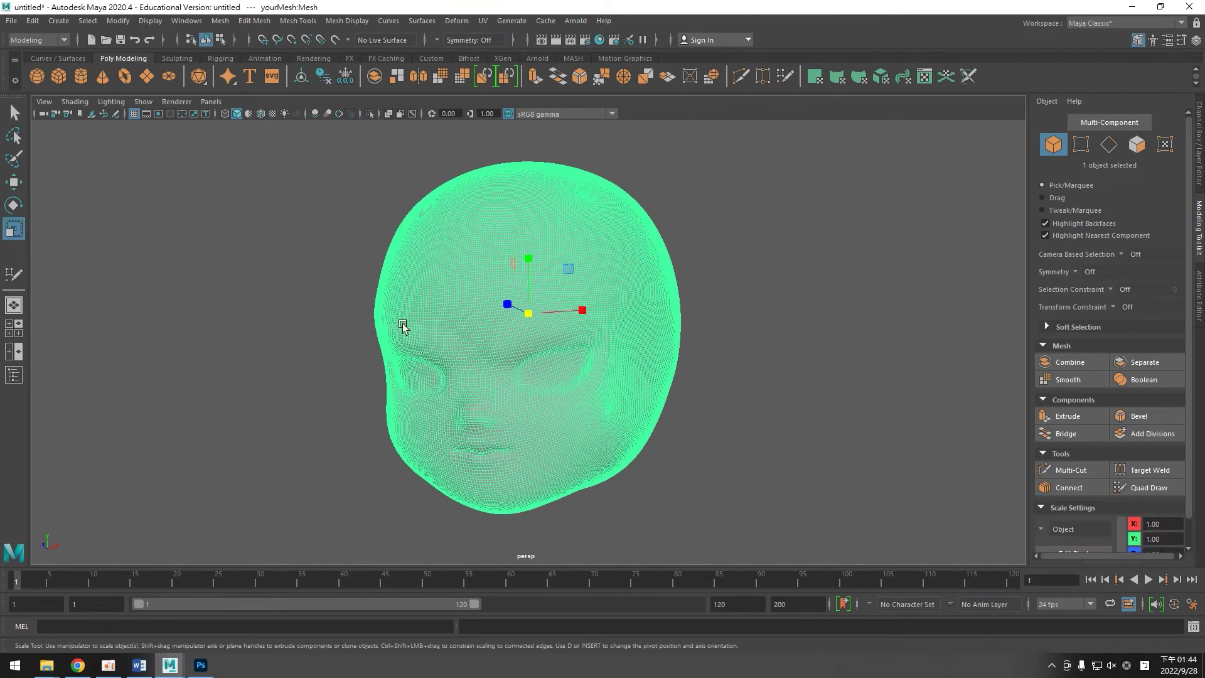
left_click_drag(529, 313, 352, 387)
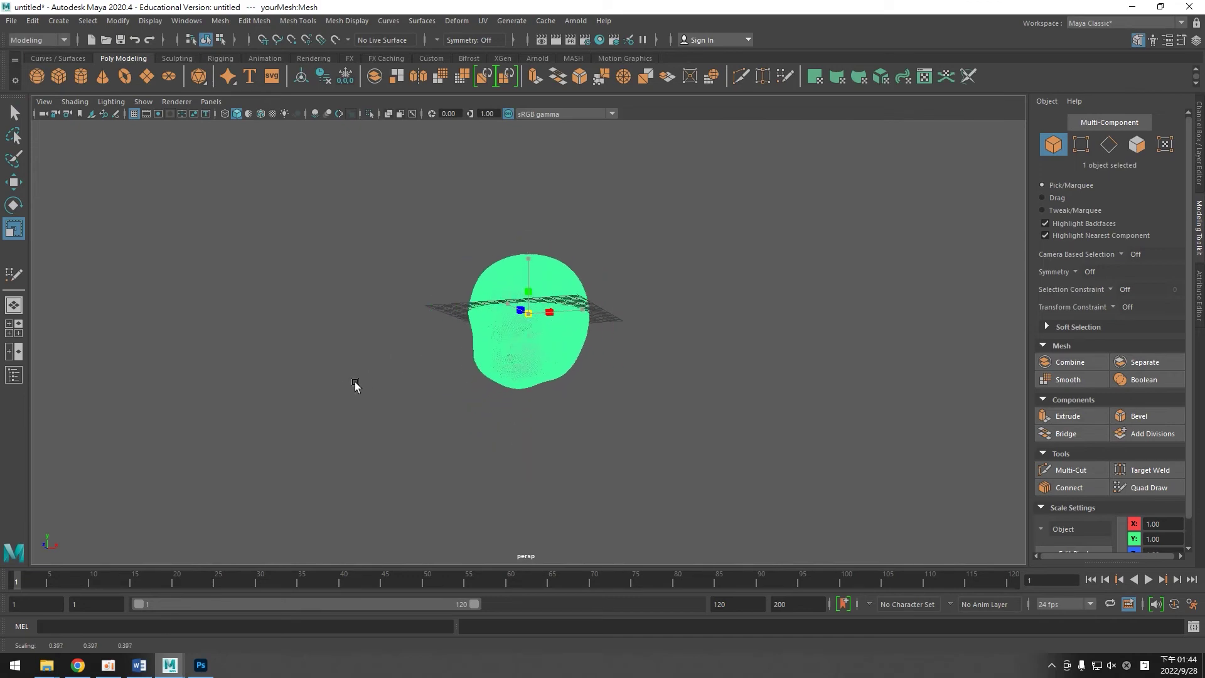
left_click_drag(680, 417, 667, 432, "alt")
key("ctrl+z")
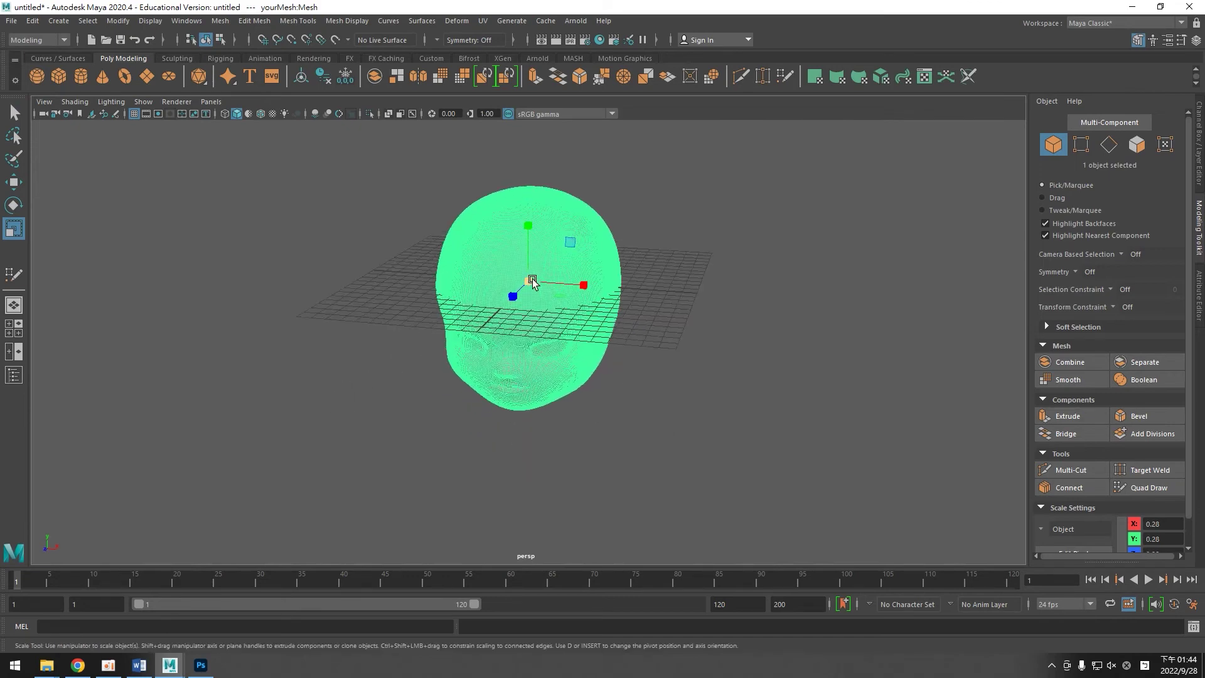
left_click_drag(532, 277, 439, 370)
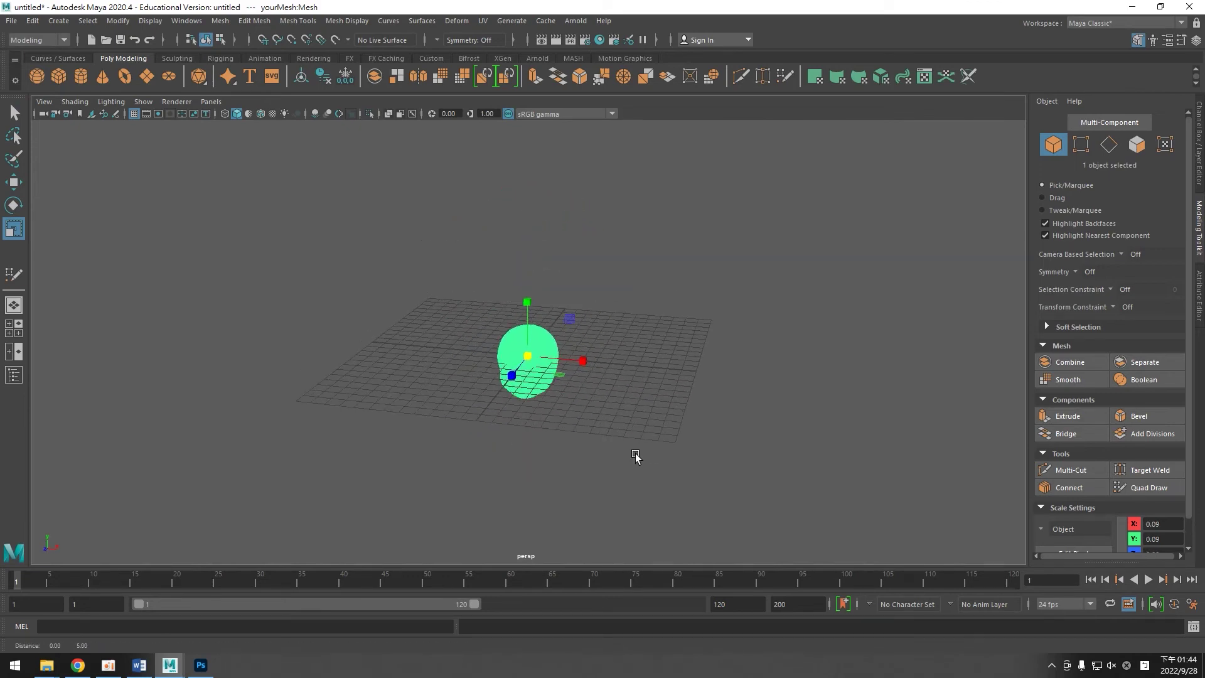
scroll(636, 453, "up", 5)
left_click_drag(525, 389, 489, 426)
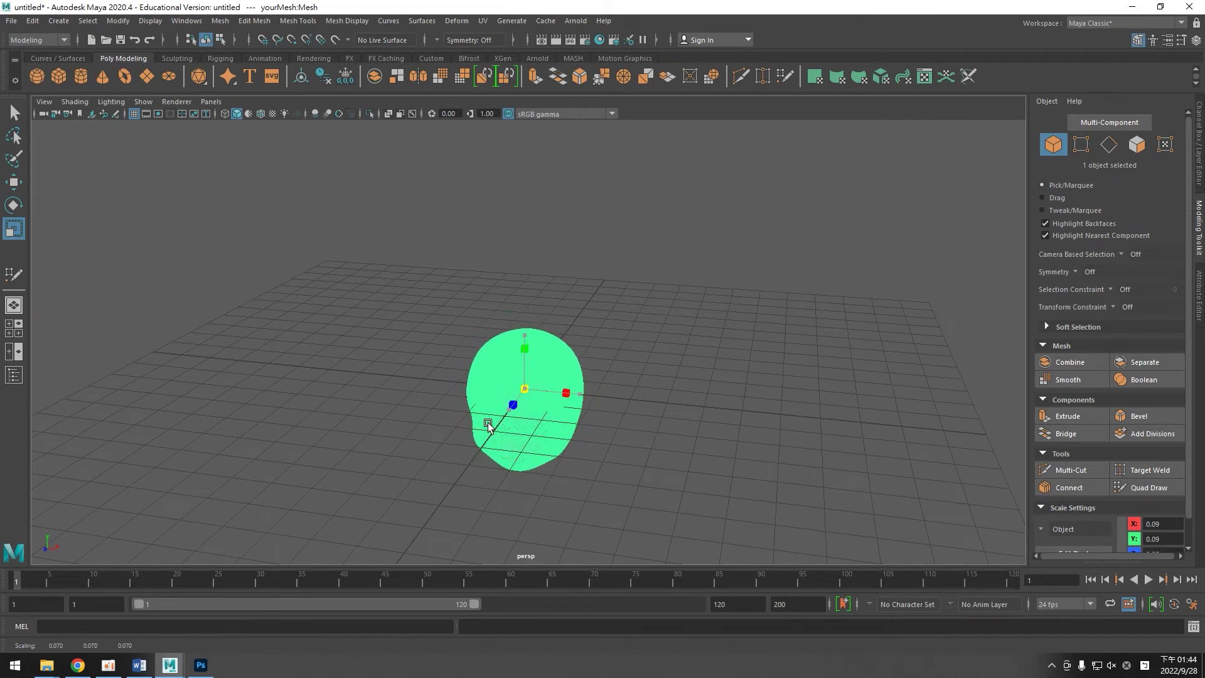
Raise the head above the grid with the Move tool and scale it down a bit more.
left_click(14, 182)
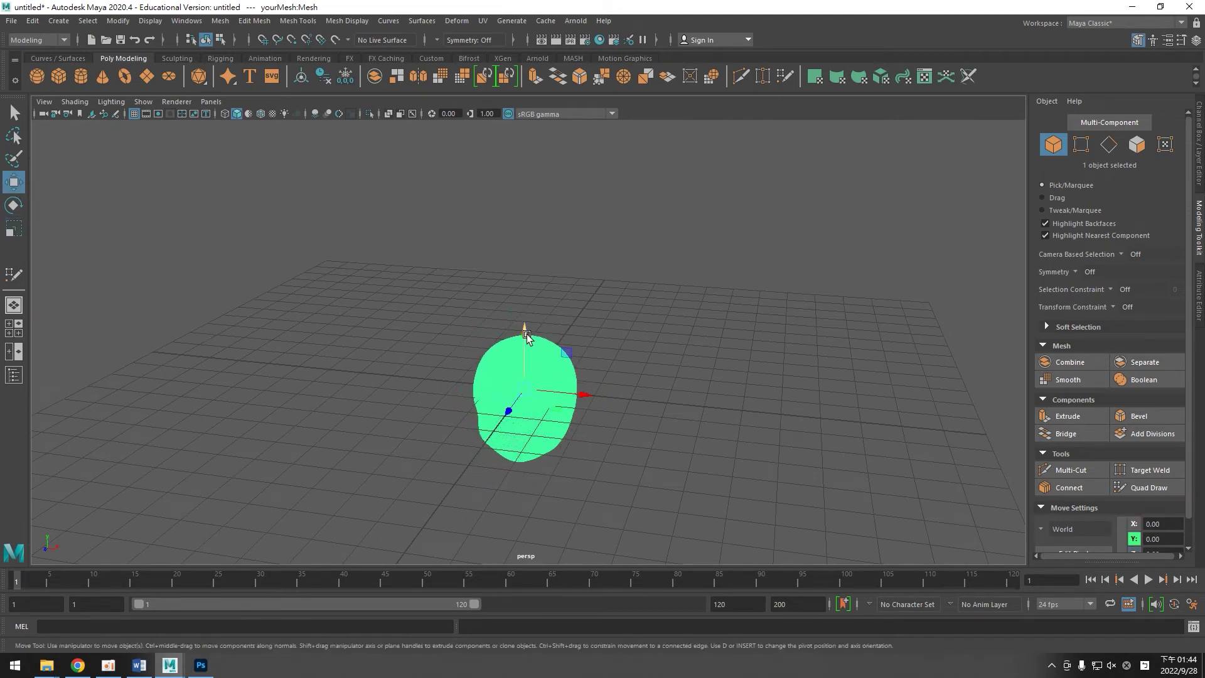
left_click_drag(524, 339, 525, 251)
left_click(588, 336)
left_click(548, 326)
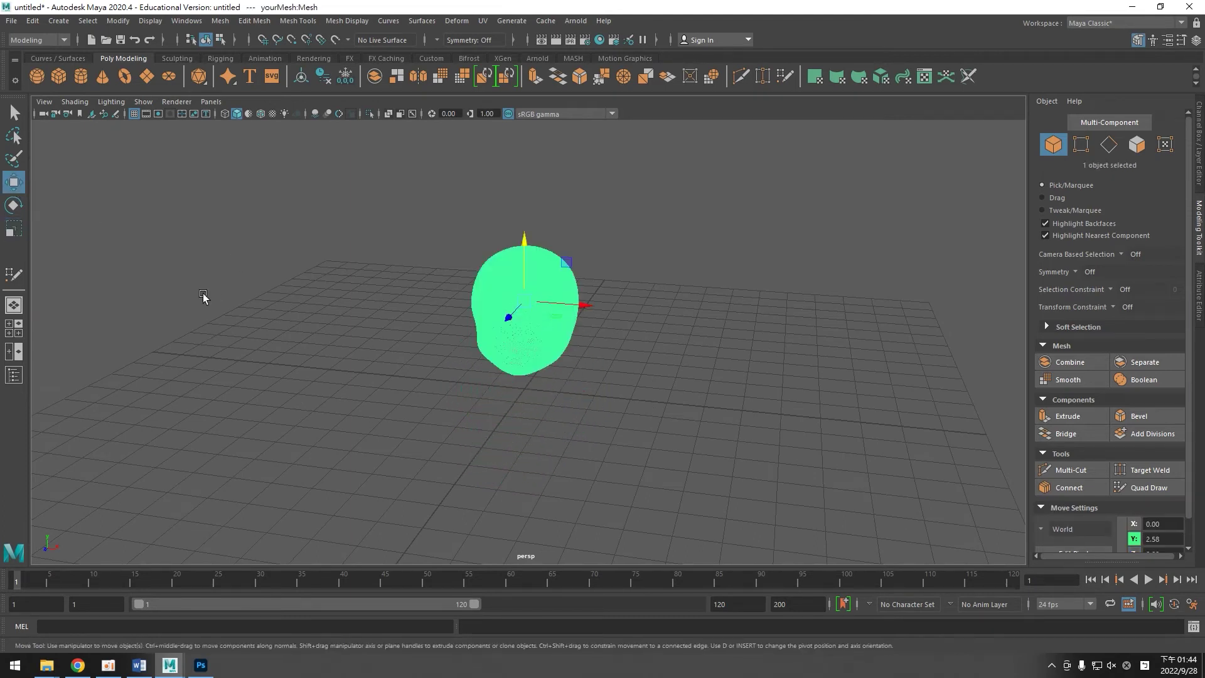
left_click(14, 228)
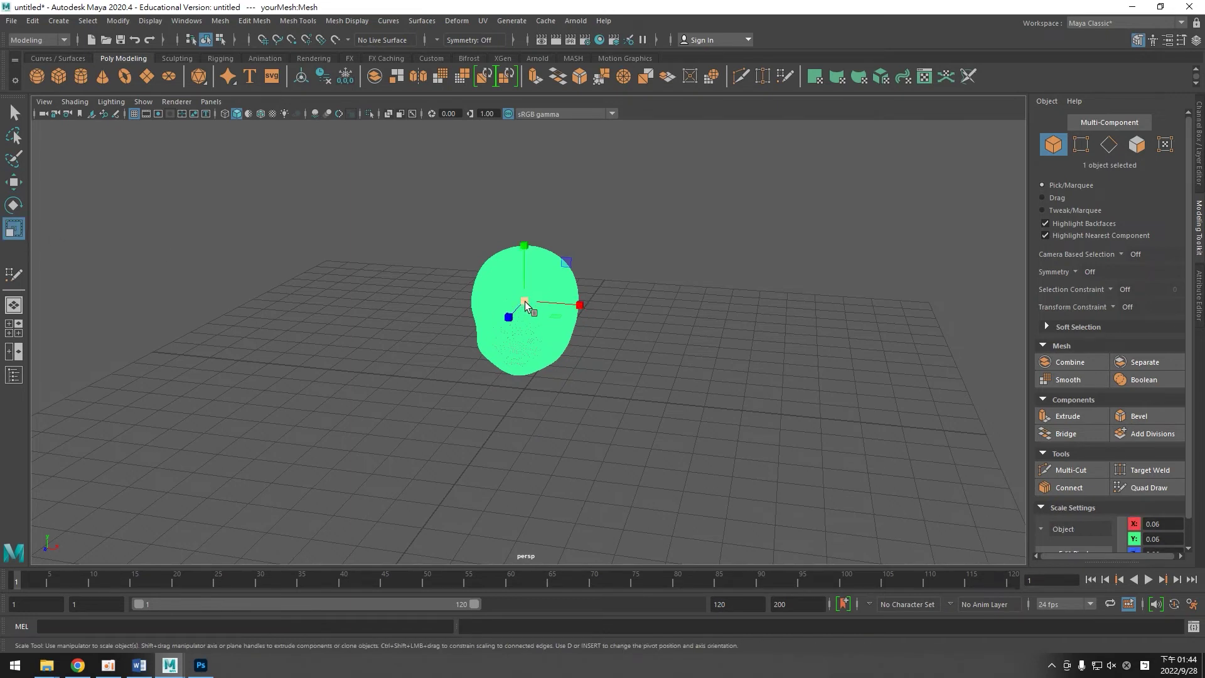
left_click_drag(524, 301, 494, 325)
left_click(25, 184)
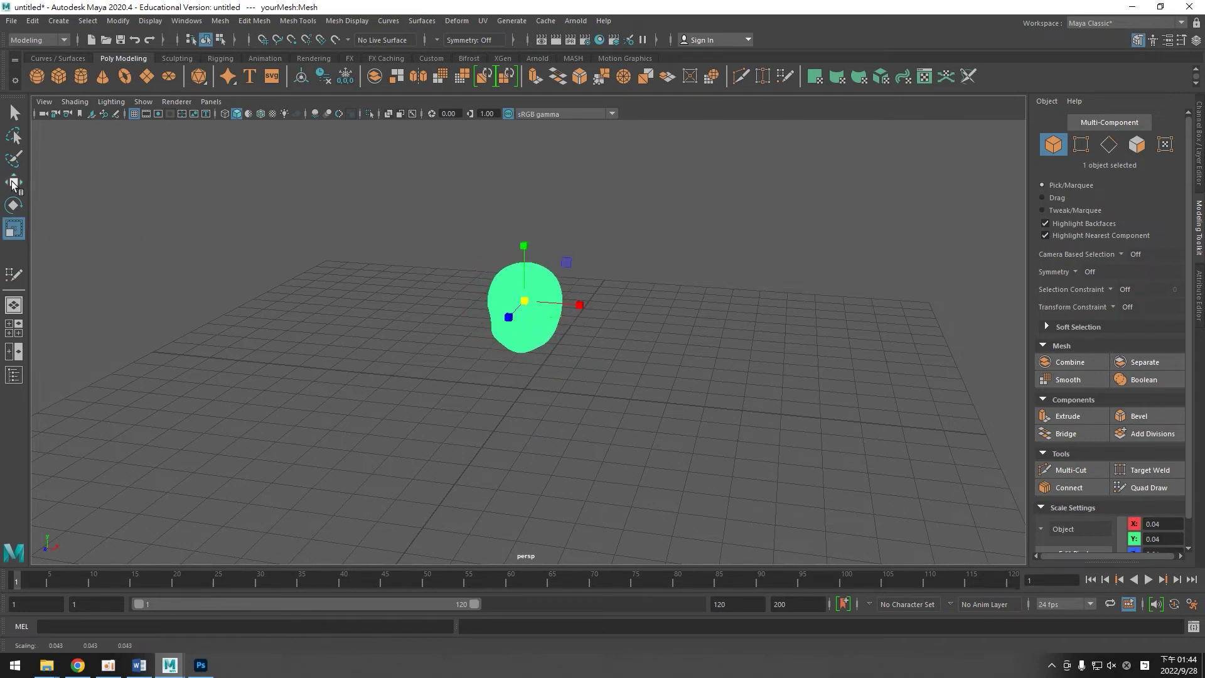
left_click(646, 370)
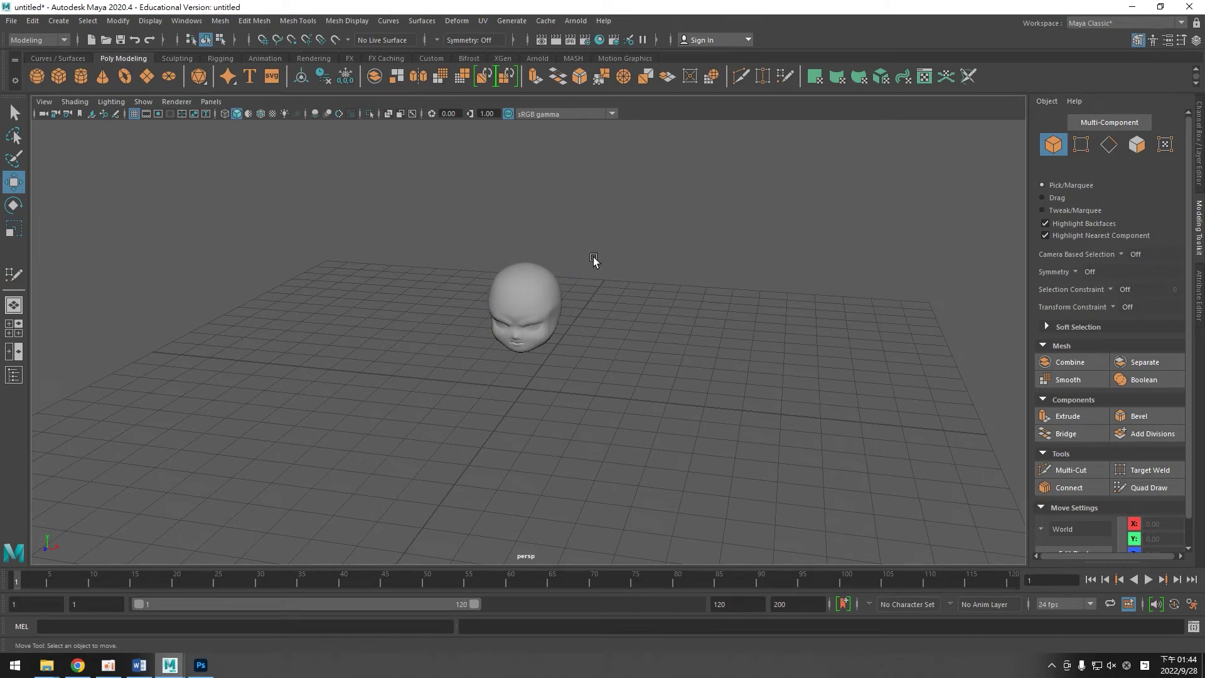
Reframe the view and lift the head further along Y to roughly 3.5.
mouse_move(626, 423)
left_mouse_down("alt")
mouse_move(525, 418)
mouse_move(484, 389)
mouse_move(648, 430)
left_mouse_up("alt")
right_click_drag(608, 406, 645, 425, "alt")
left_click_drag(645, 427, 537, 269, "alt")
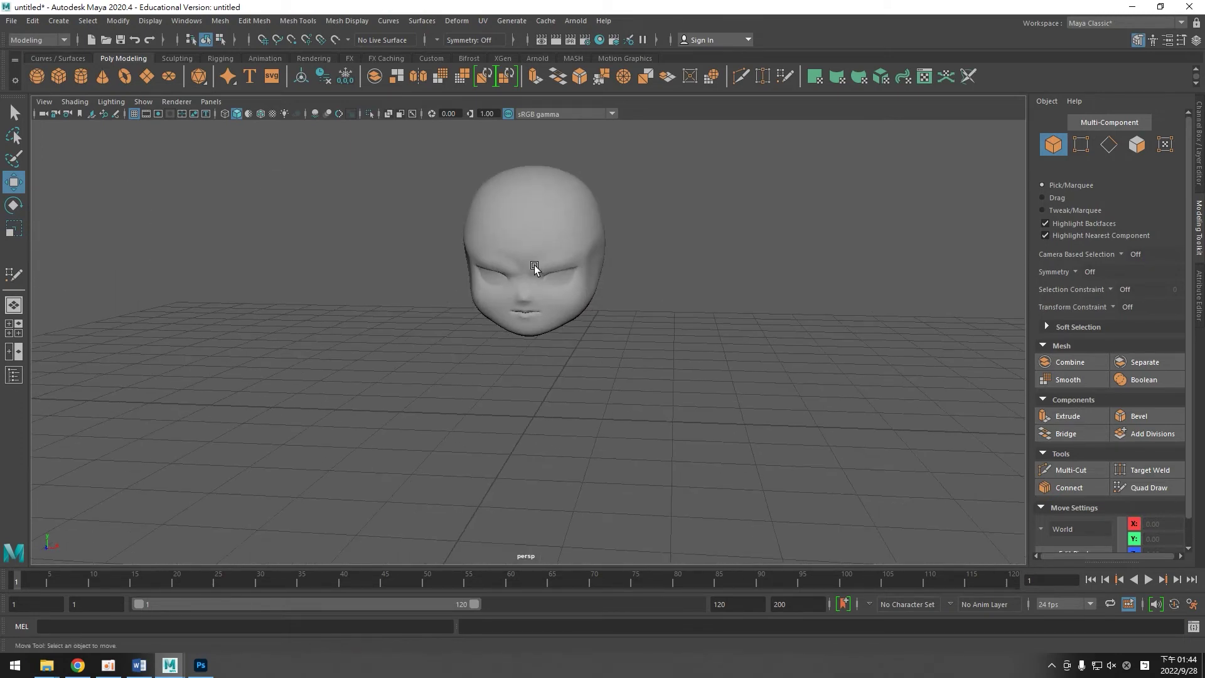
left_click(538, 268)
mouse_move(685, 390)
left_mouse_down("alt")
mouse_move(536, 248)
mouse_move(514, 245)
mouse_move(546, 207)
left_mouse_up("alt")
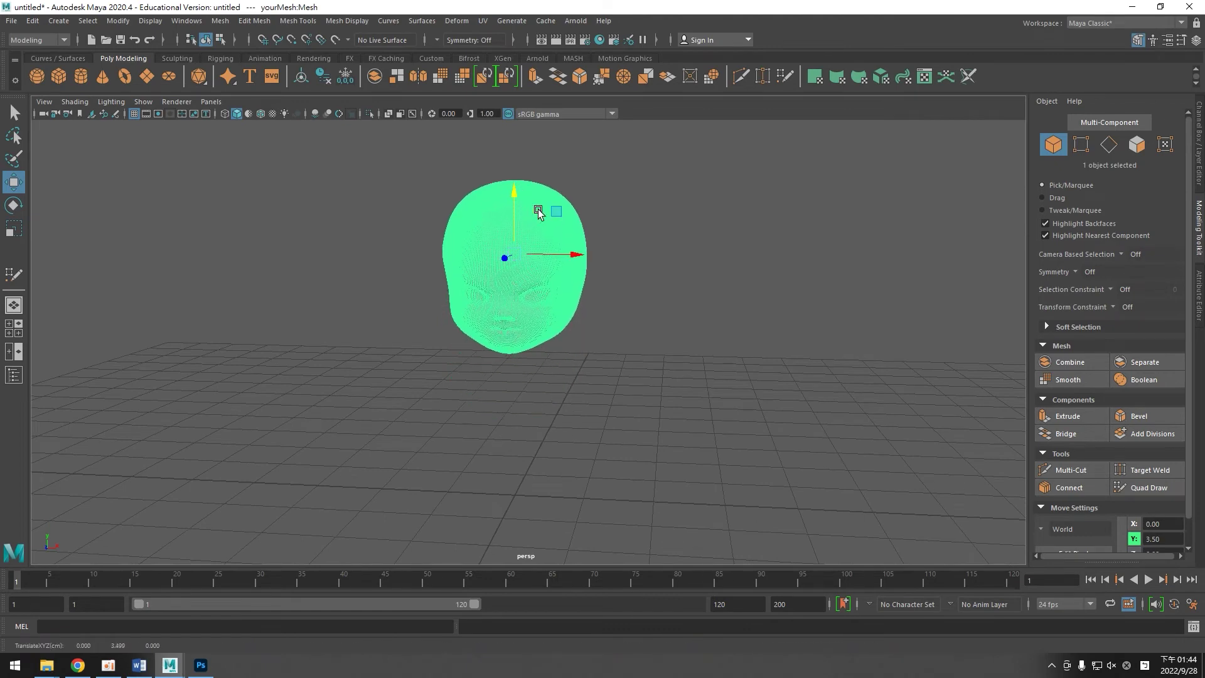
left_click(659, 336)
mouse_move(659, 336)
left_mouse_down("alt")
mouse_move(511, 414)
mouse_move(660, 389)
left_mouse_up("alt")
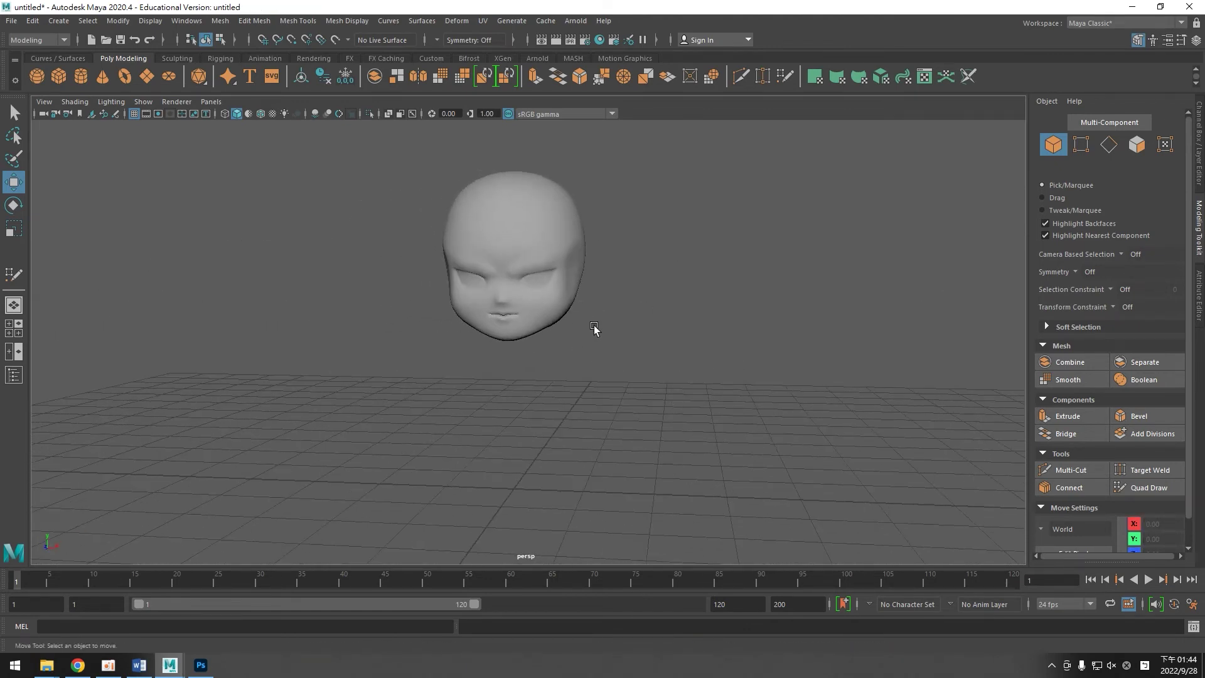
scroll(669, 364, "up", 2)
scroll(666, 391, "up", 2)
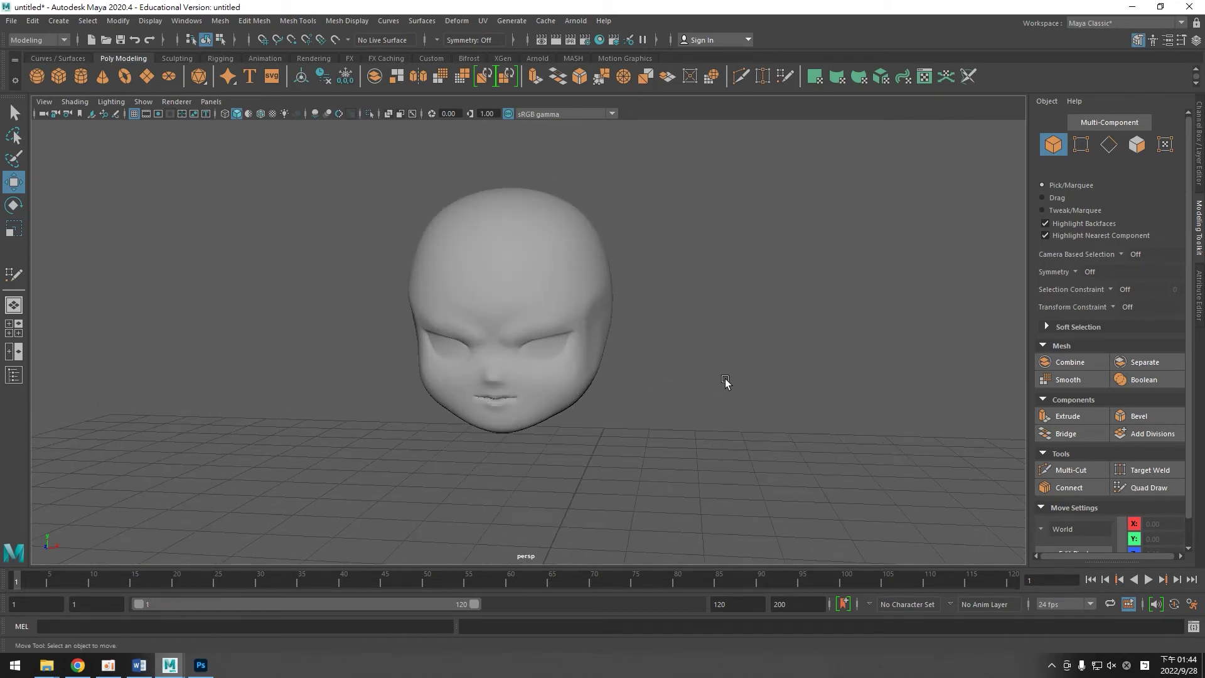
left_click(532, 285)
scroll(677, 355, "up", 2)
scroll(678, 355, "up", 2)
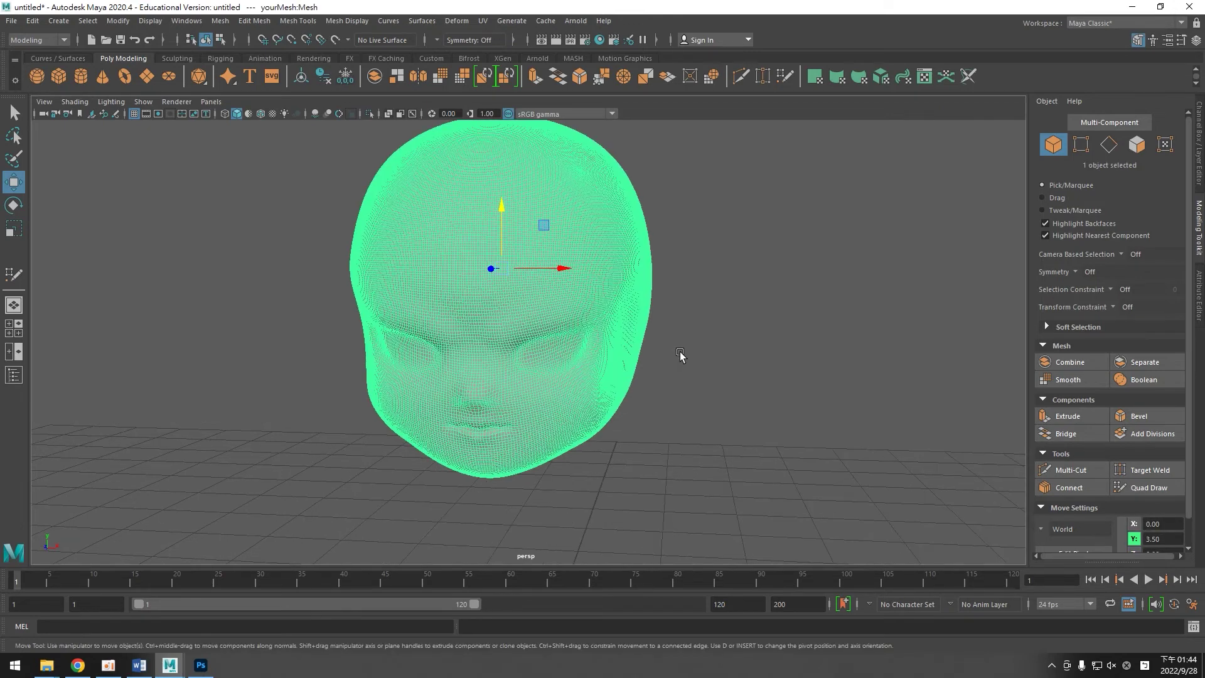
left_click_drag(750, 362, 733, 409, "alt")
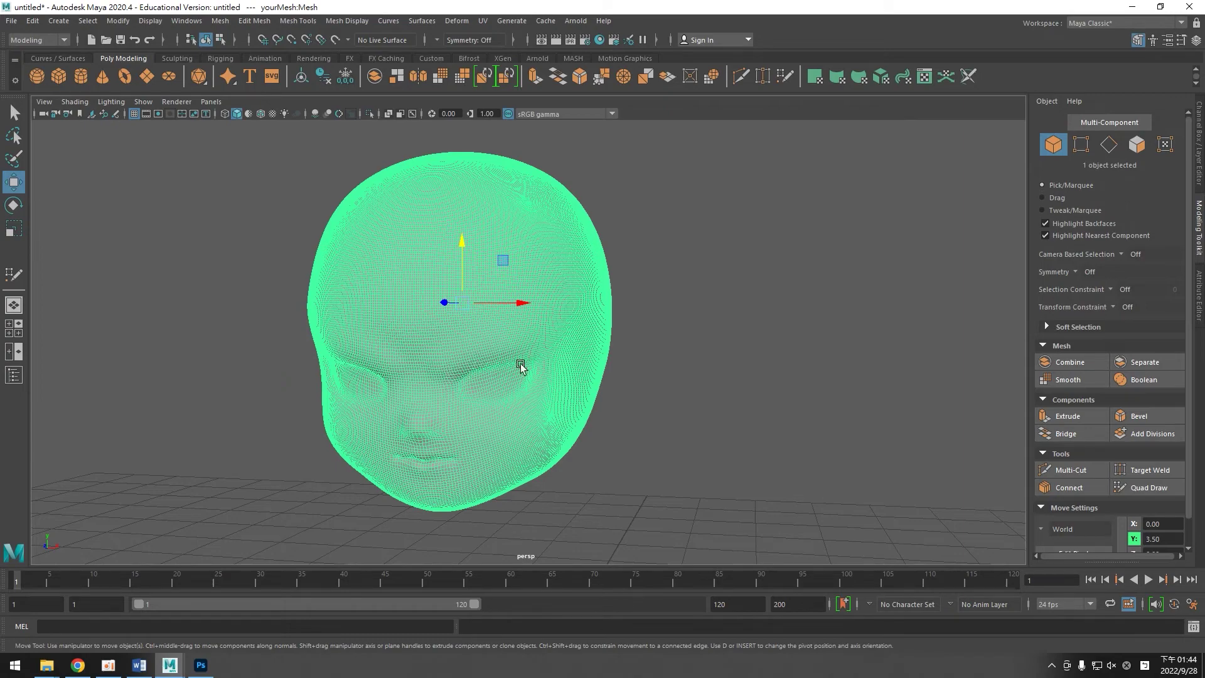
scroll(703, 407, "up", 3)
scroll(729, 411, "up", 2)
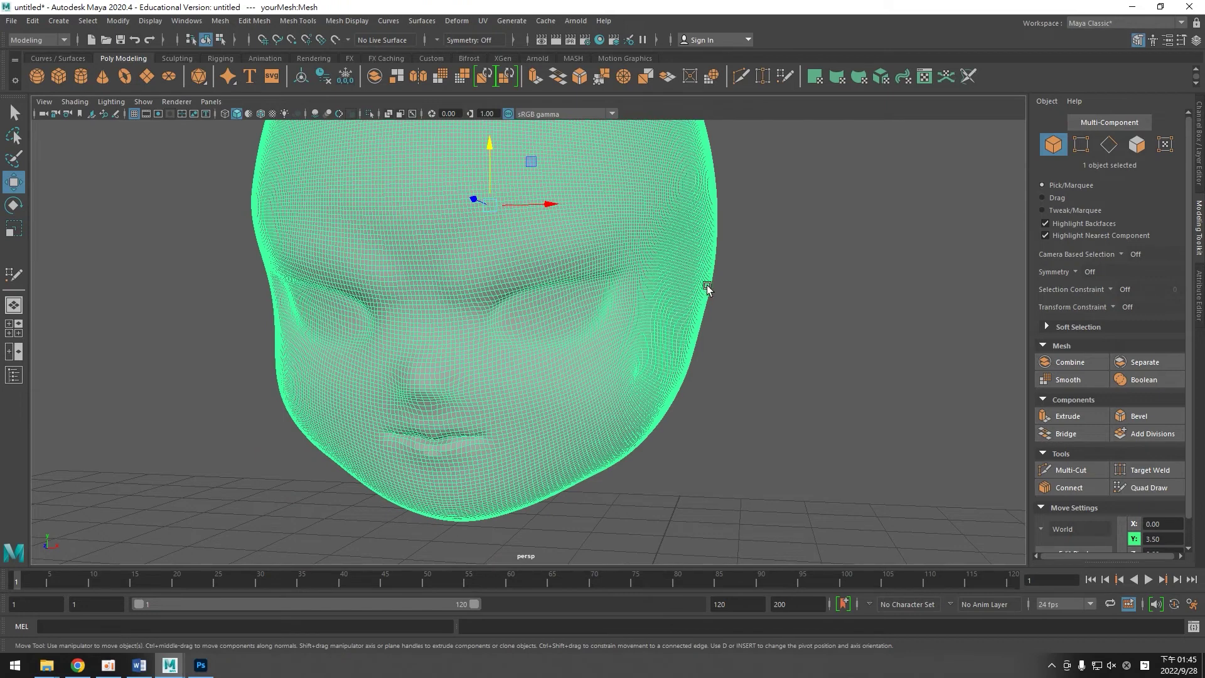
left_click(769, 362)
scroll(780, 366, "down", 3)
left_click_drag(780, 366, 769, 397, "alt")
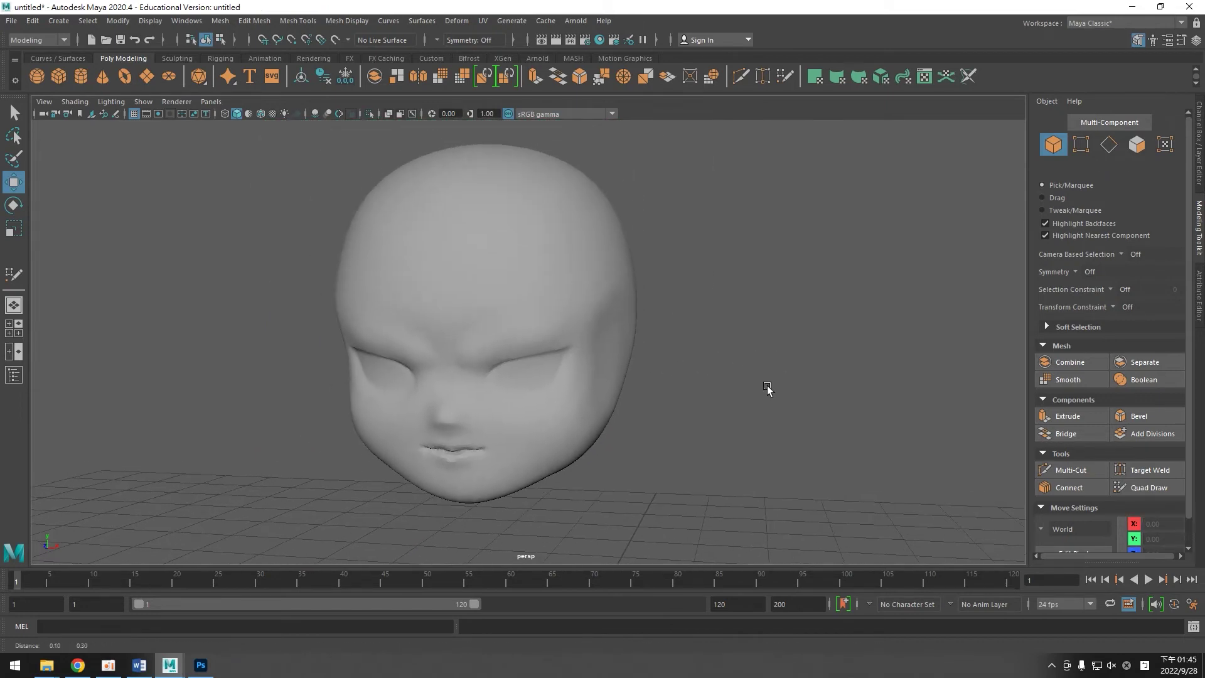
left_click(586, 323)
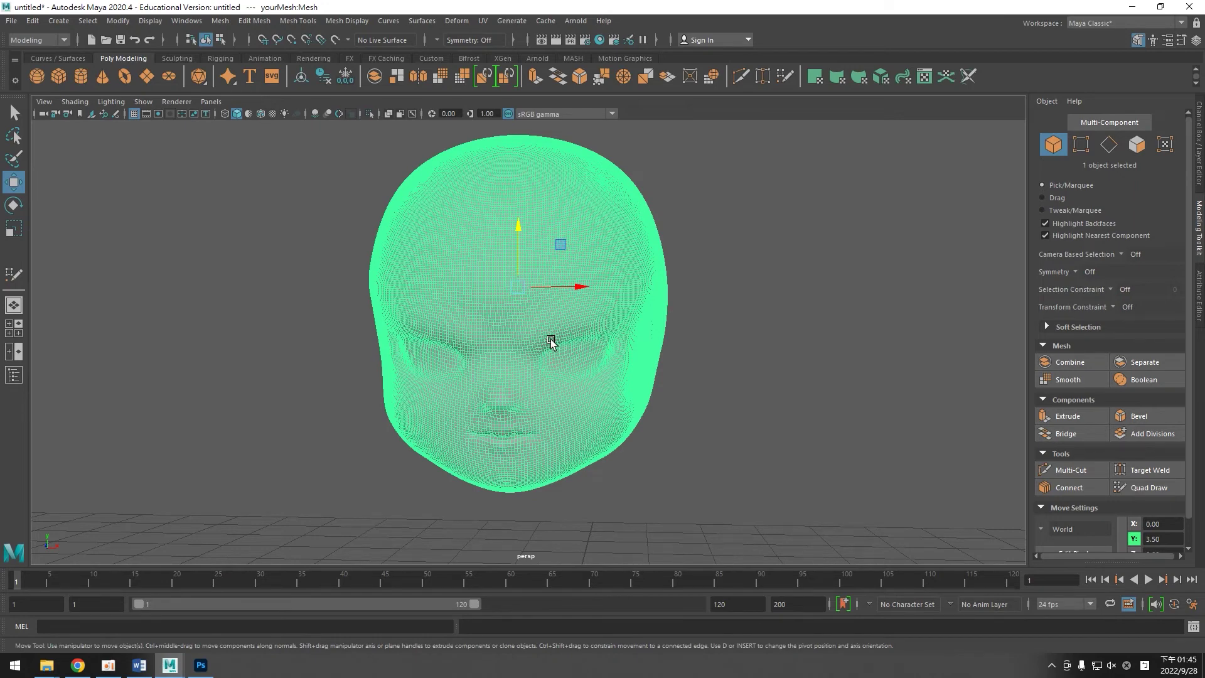
left_click(807, 357)
left_click(574, 316)
Reselect the head, cycle vertex and edge modes back to Object mode, and Make Live.
left_click(13, 113)
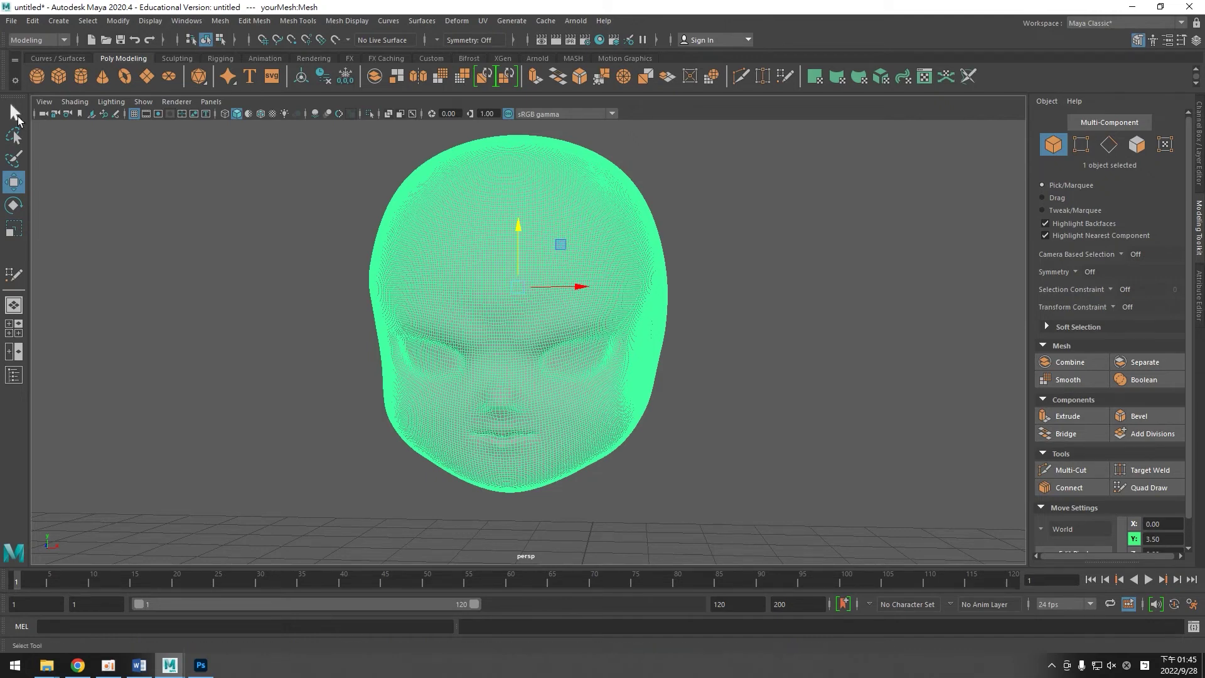
left_click(780, 340)
left_click(577, 304)
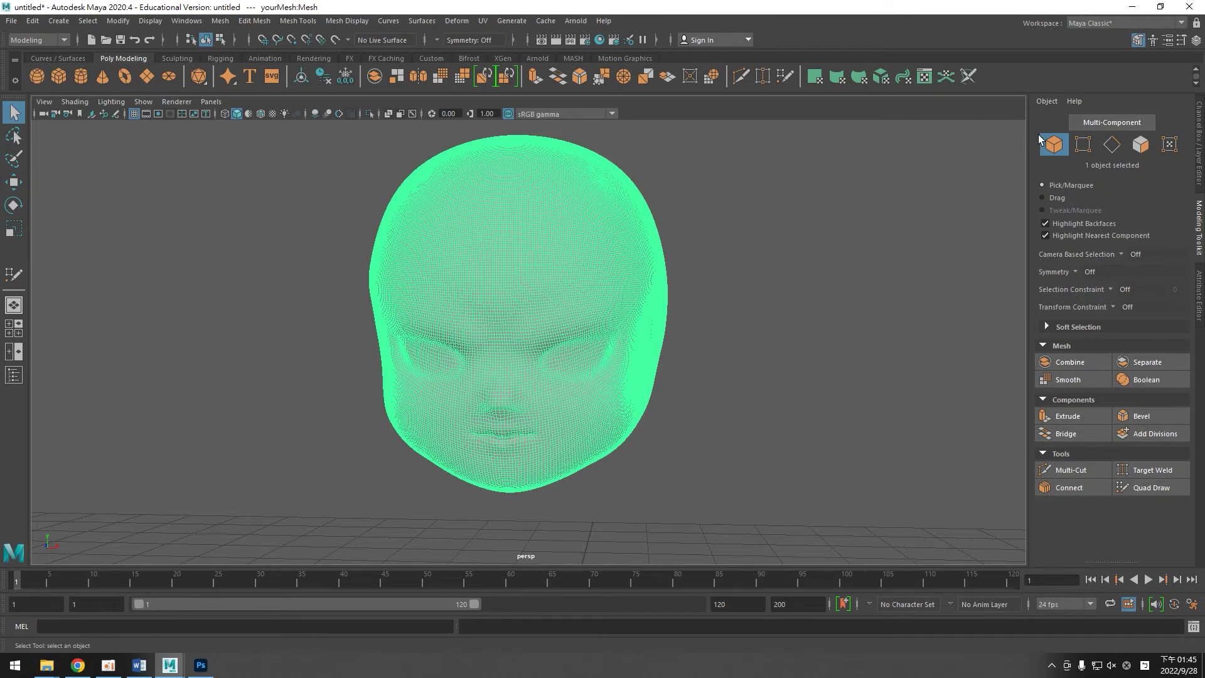
left_click(1083, 144)
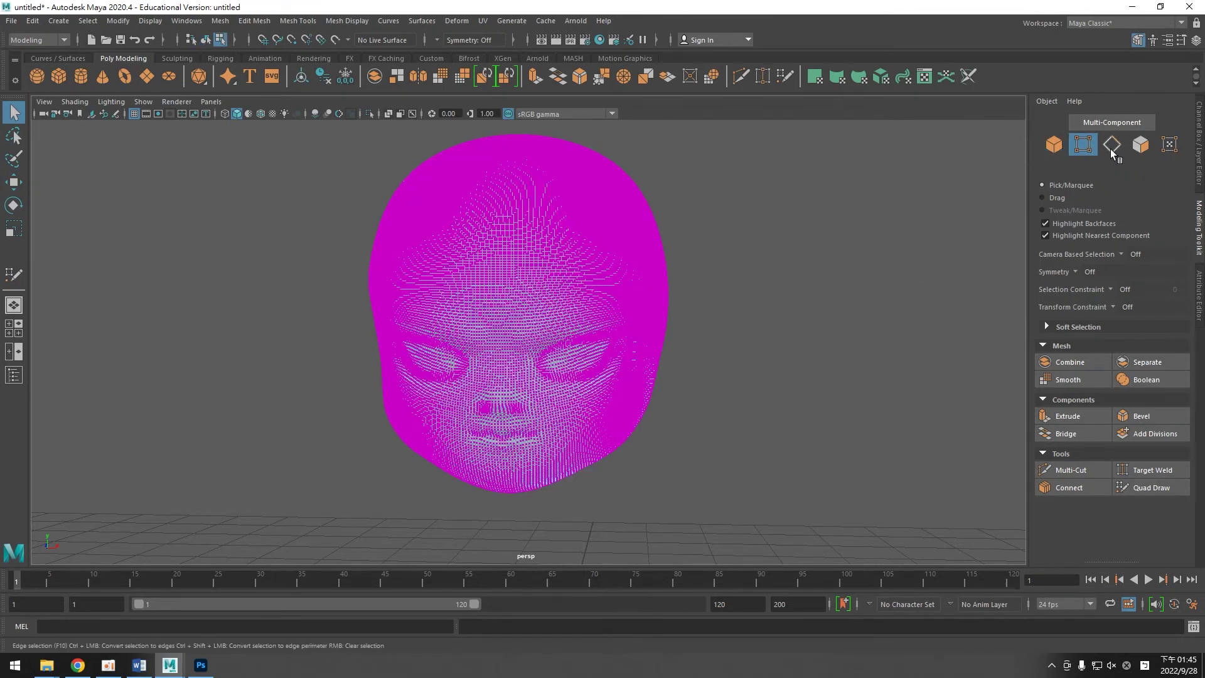
left_click(1112, 150)
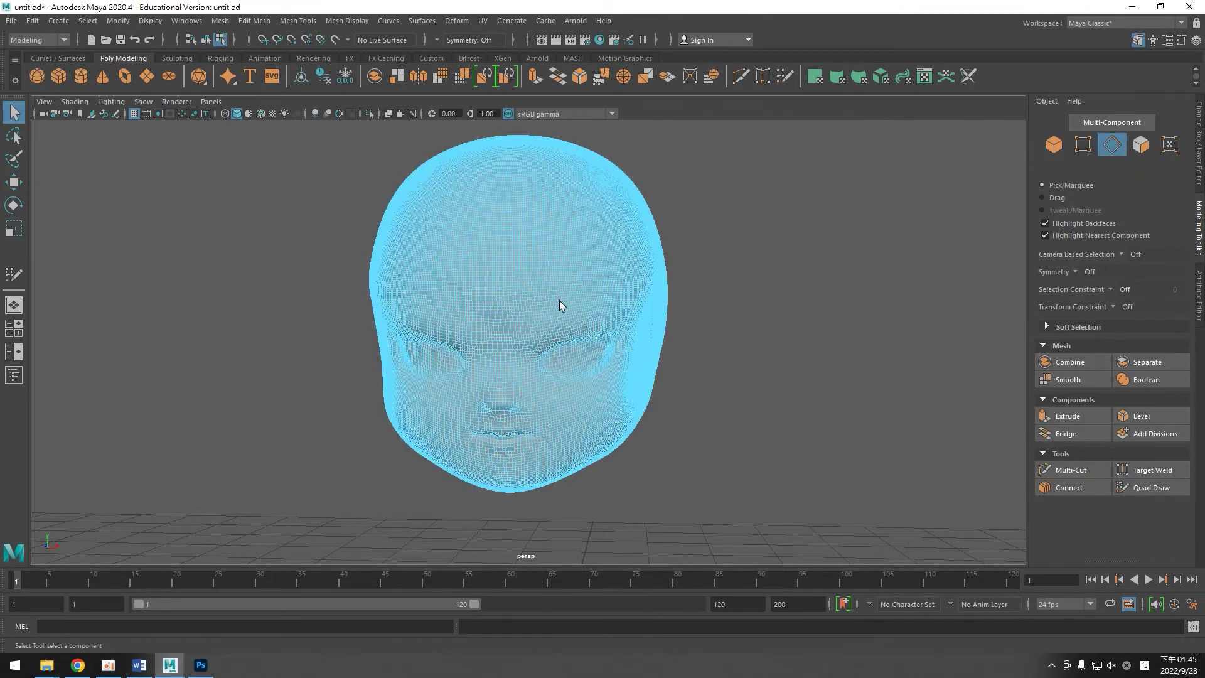
left_click(1053, 144)
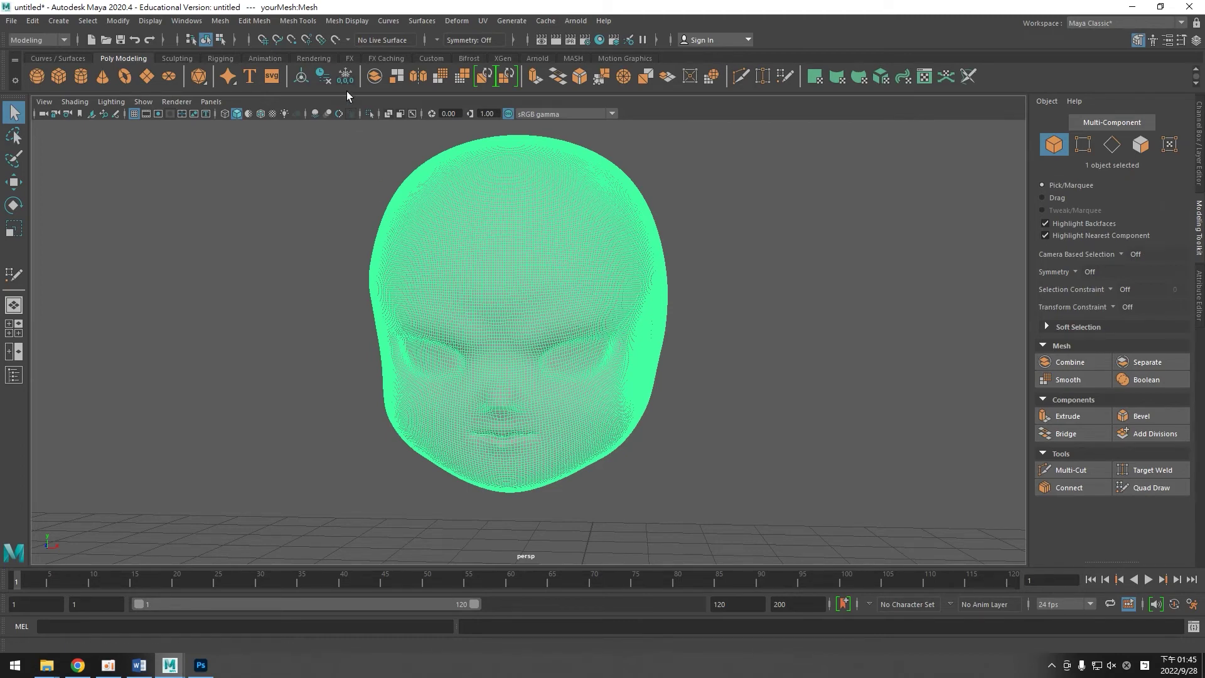
left_click(338, 46)
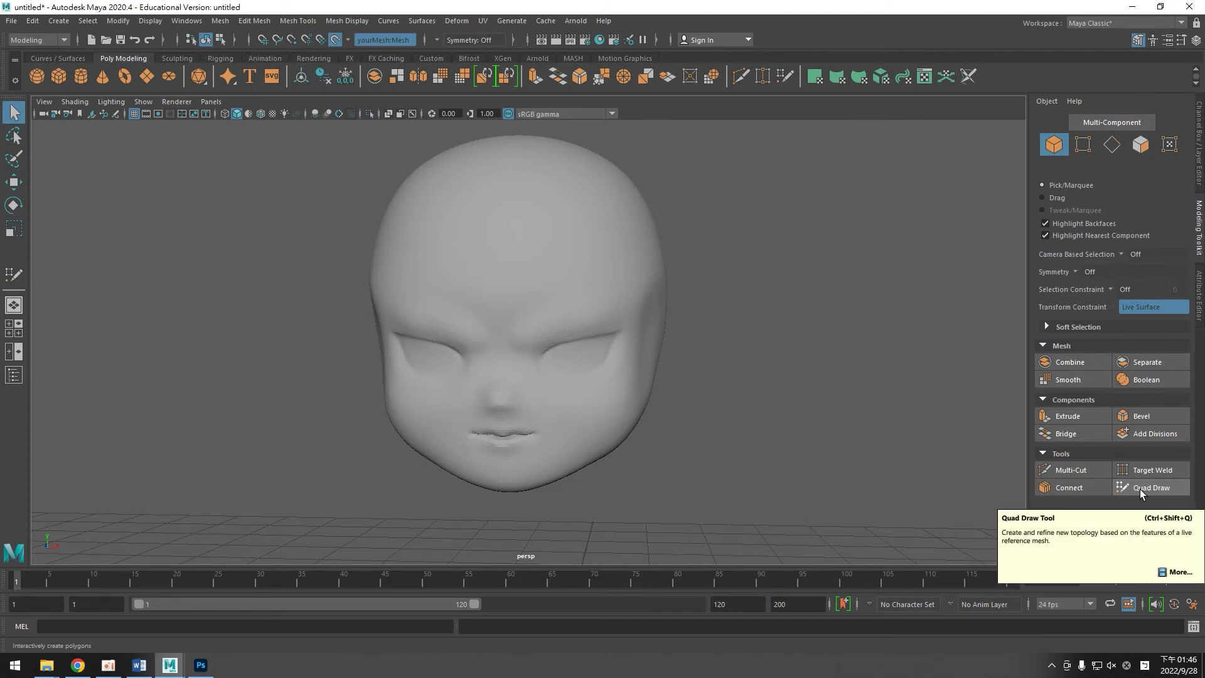
Activate Quad Draw on the live head and zoom and tumble in on its face.
left_click(1140, 488)
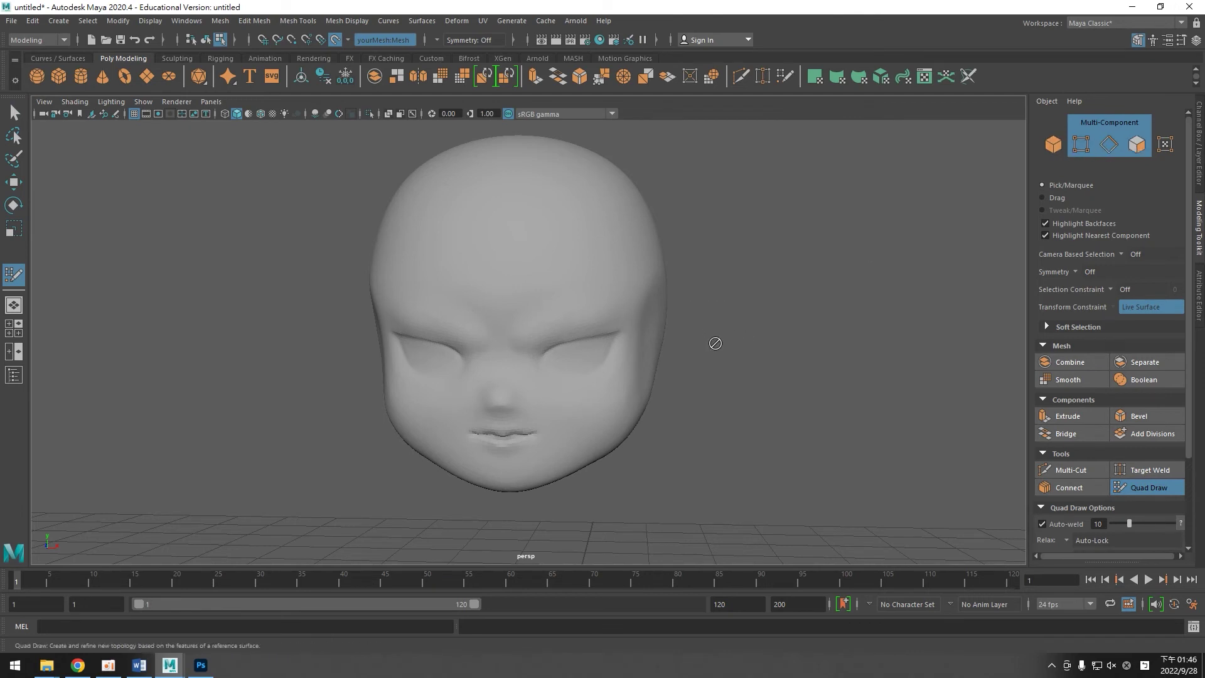
scroll(715, 344, "up", 3)
left_click_drag(811, 357, 831, 357, "alt")
scroll(831, 358, "up", 3)
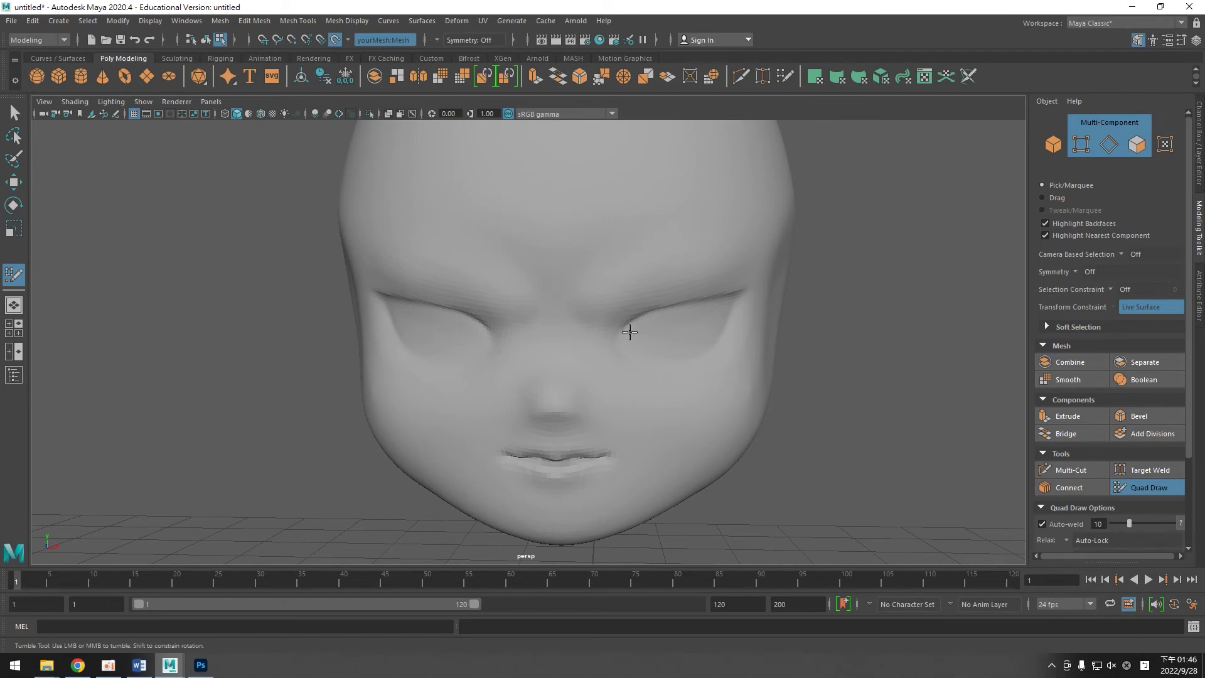
scroll(629, 331, "down", 2)
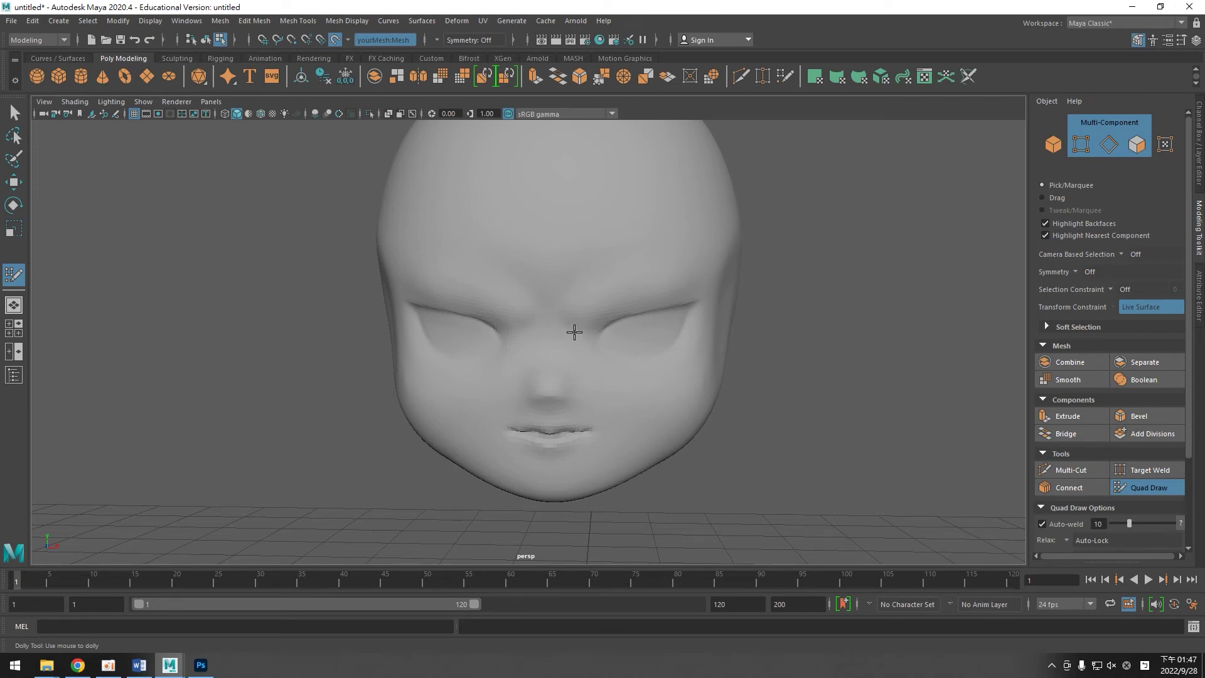
Orbit around the head, viewing it from the side, front and above.
scroll(790, 465, "down", 3)
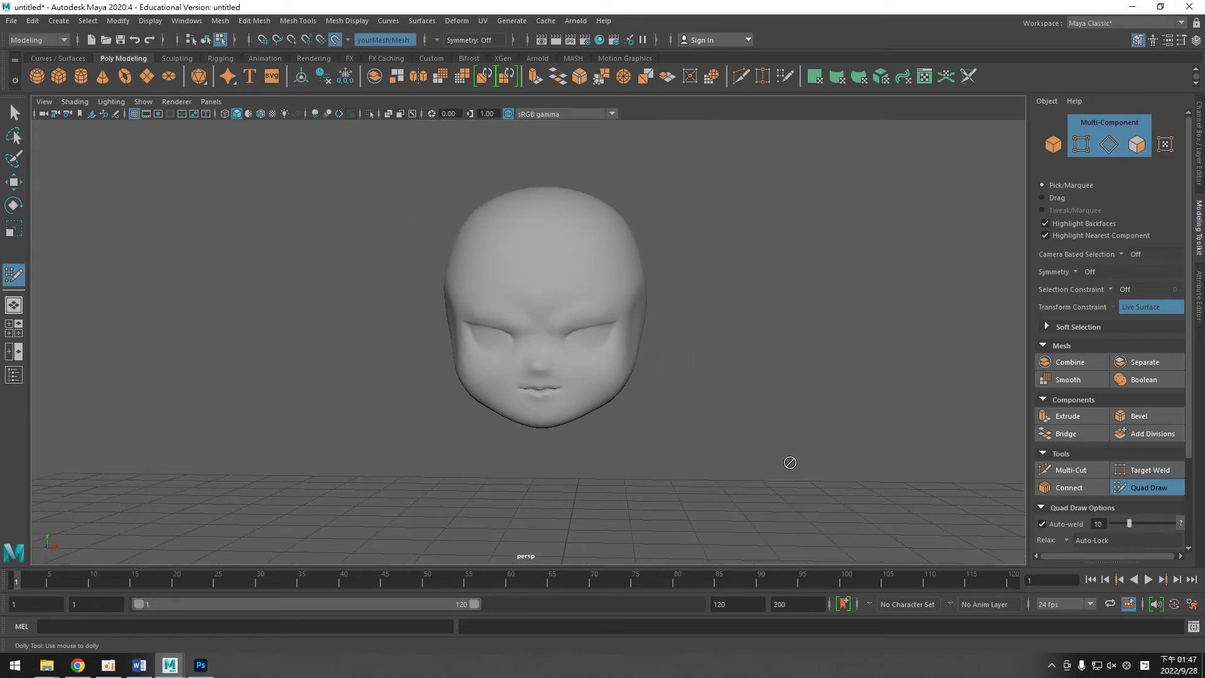
left_click_drag(788, 462, 721, 463, "alt")
mouse_move(632, 425)
left_mouse_down("alt")
mouse_move(690, 428)
mouse_move(622, 417)
left_mouse_up("alt")
scroll(627, 417, "up", 3)
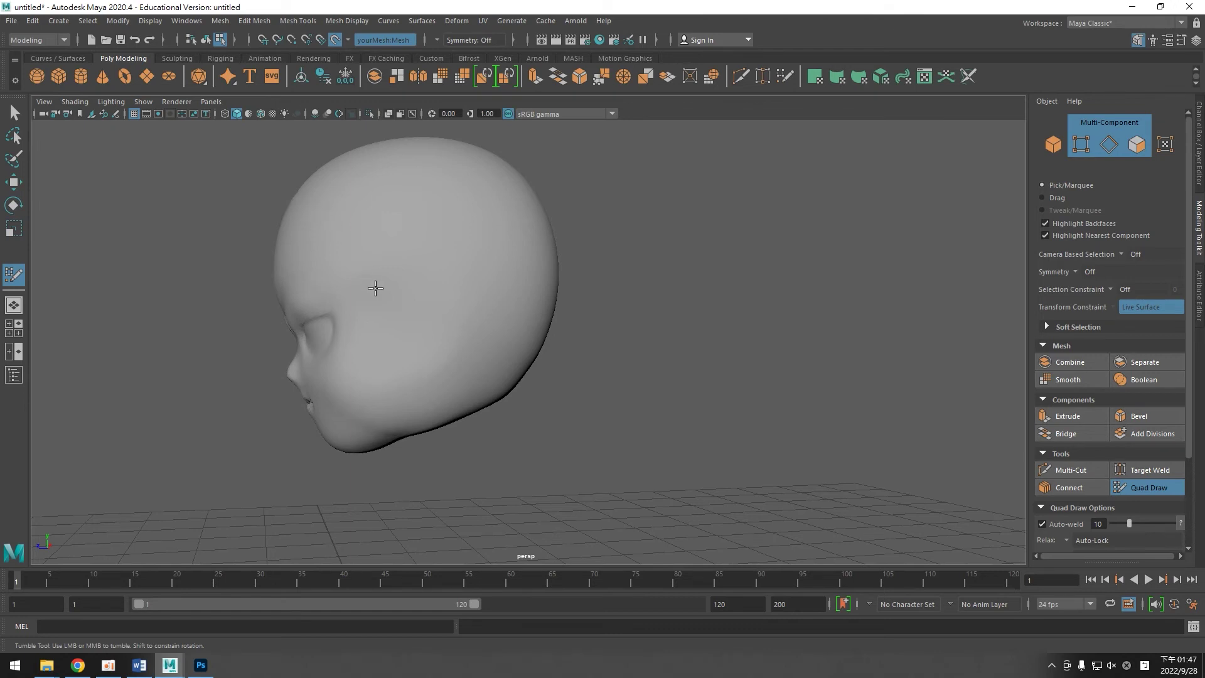
left_click_drag(249, 329, 609, 288, "alt")
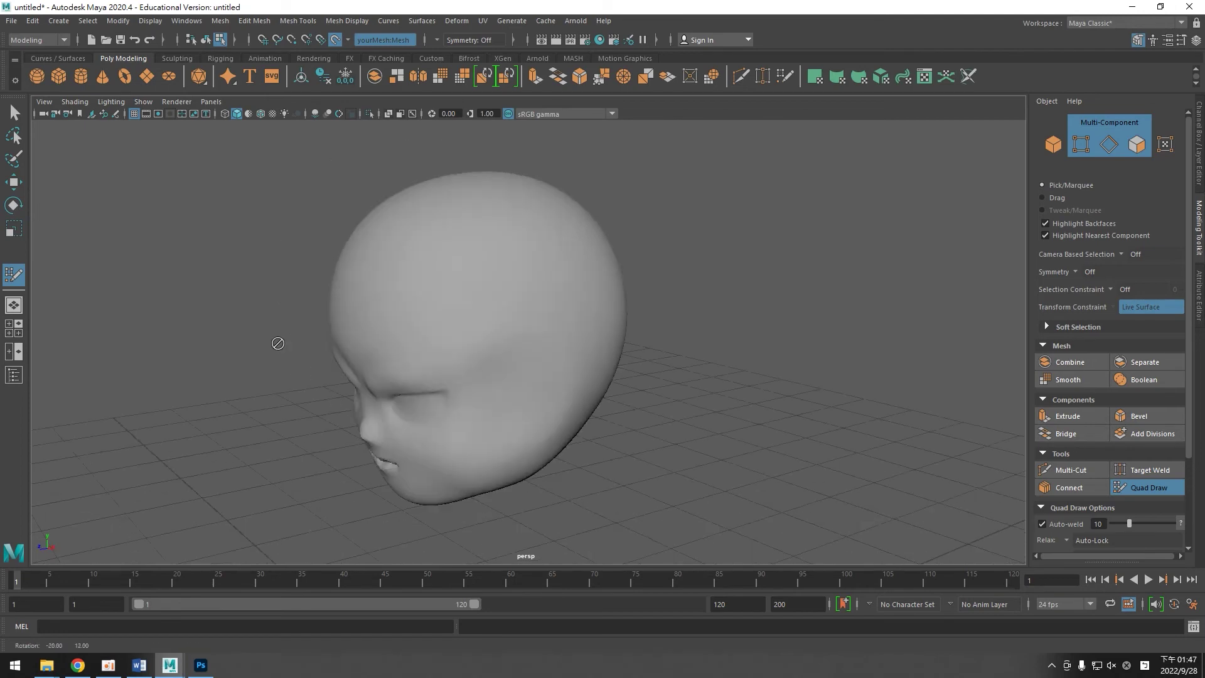
mouse_move(749, 342)
left_mouse_down("alt")
mouse_move(769, 352)
mouse_move(758, 363)
mouse_move(658, 357)
left_mouse_up("alt")
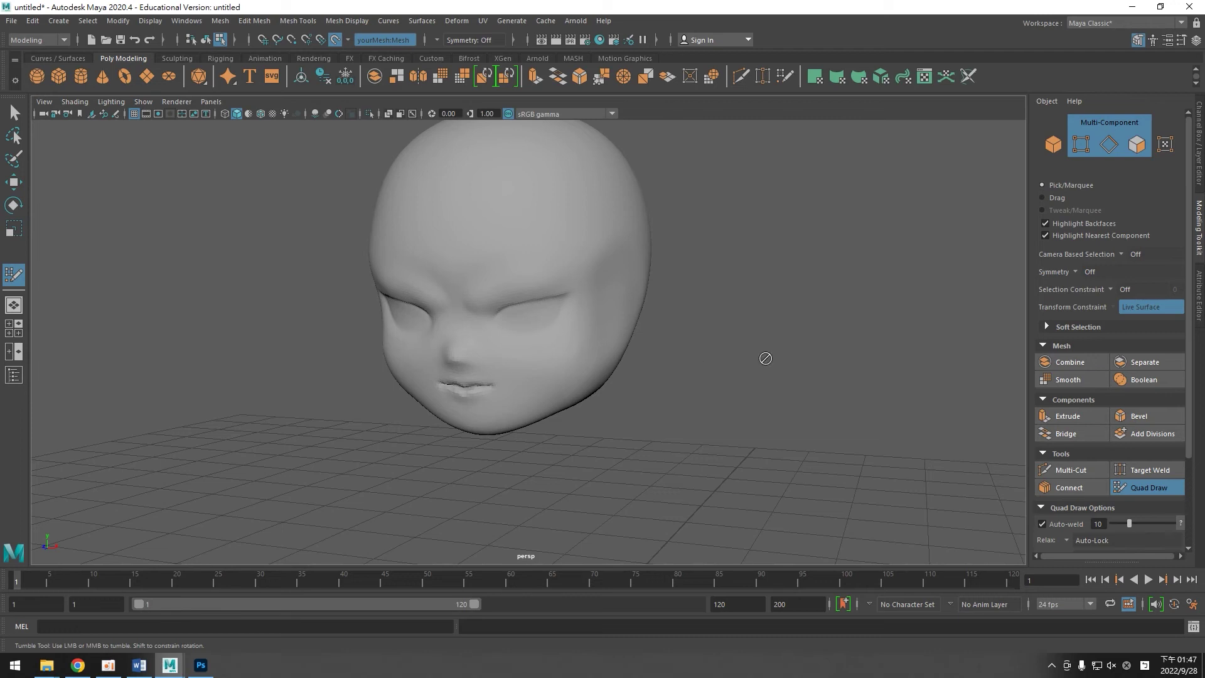
left_click_drag(772, 397, 772, 384, "alt")
scroll(739, 416, "up", 2)
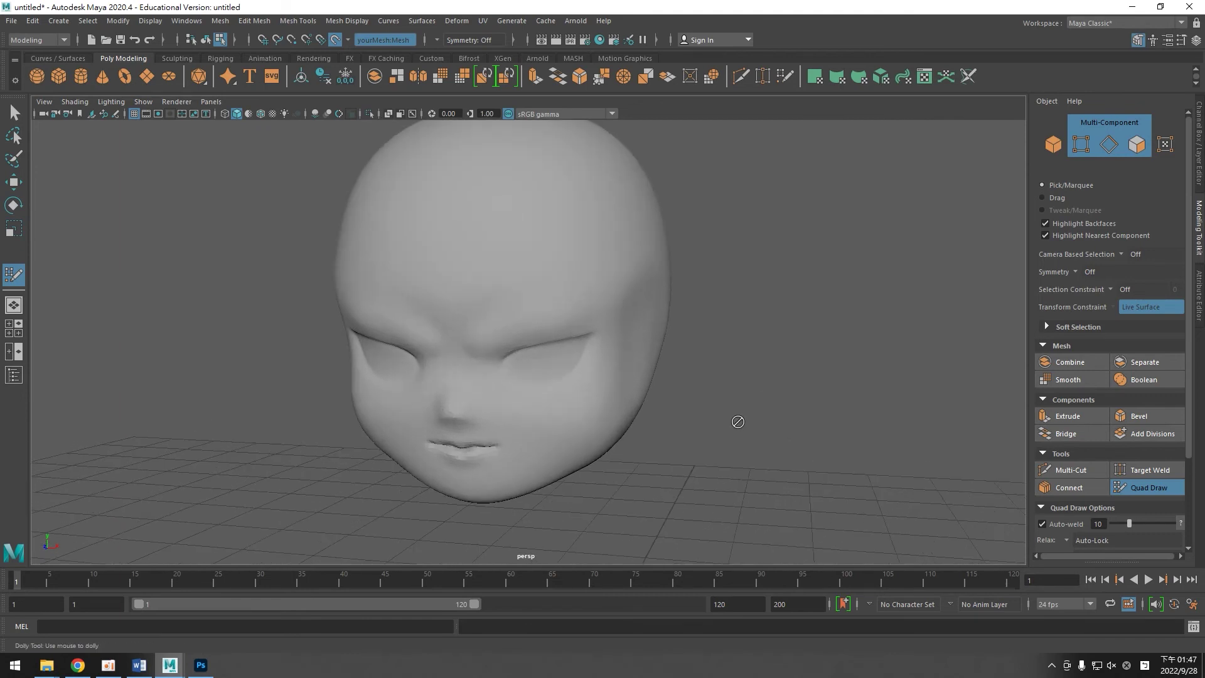
scroll(767, 429, "up", 4)
scroll(767, 429, "down", 2)
Centre the face in view and place the first retopology points on the brow between the eyes.
mouse_move(782, 422)
middle_mouse_down("alt")
mouse_move(799, 414)
mouse_move(786, 428)
middle_mouse_up("alt")
left_click_drag(785, 429, 812, 425, "alt")
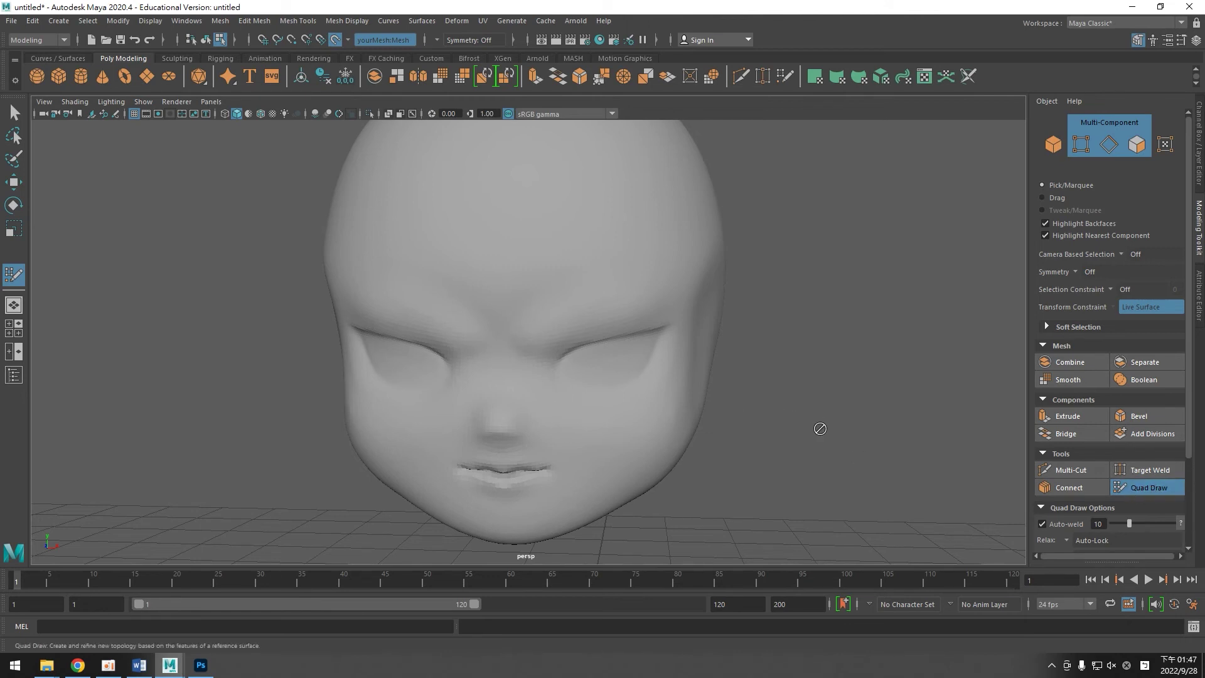
left_click_drag(810, 419, 826, 426, "alt")
middle_click_drag(856, 358, 836, 371, "alt")
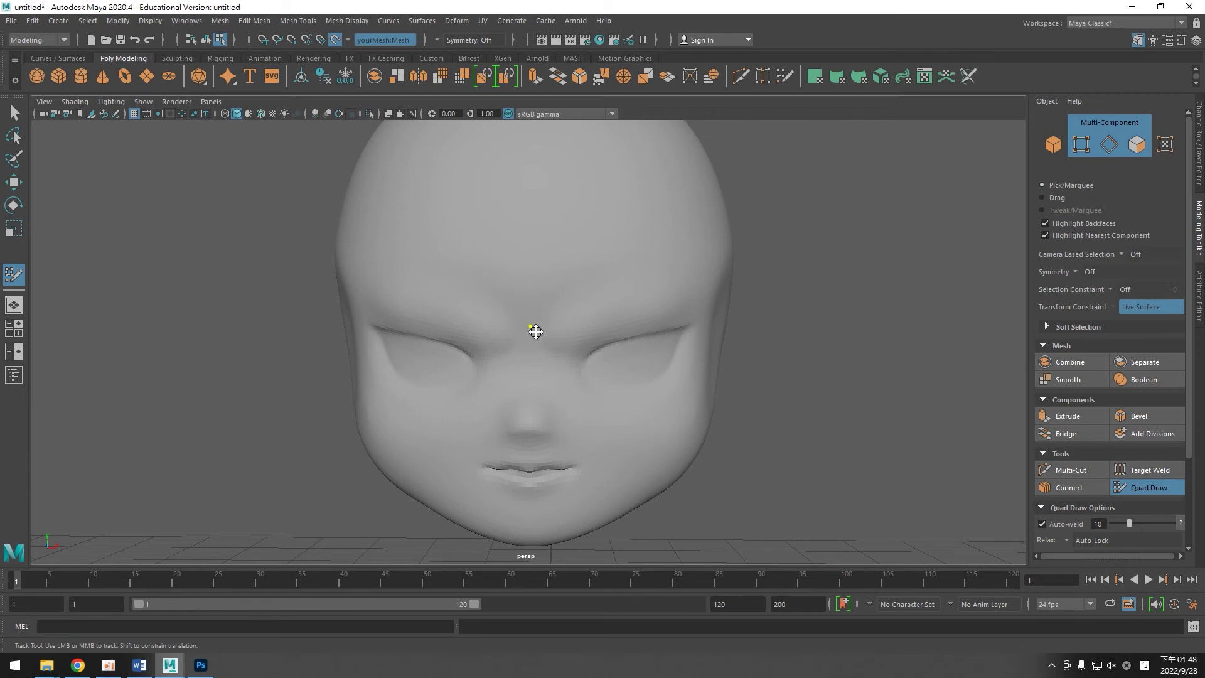
scroll(801, 362, "down", 2)
scroll(800, 362, "up", 3)
mouse_move(801, 358)
left_mouse_down("alt")
mouse_move(856, 377)
mouse_move(837, 373)
left_mouse_up("alt")
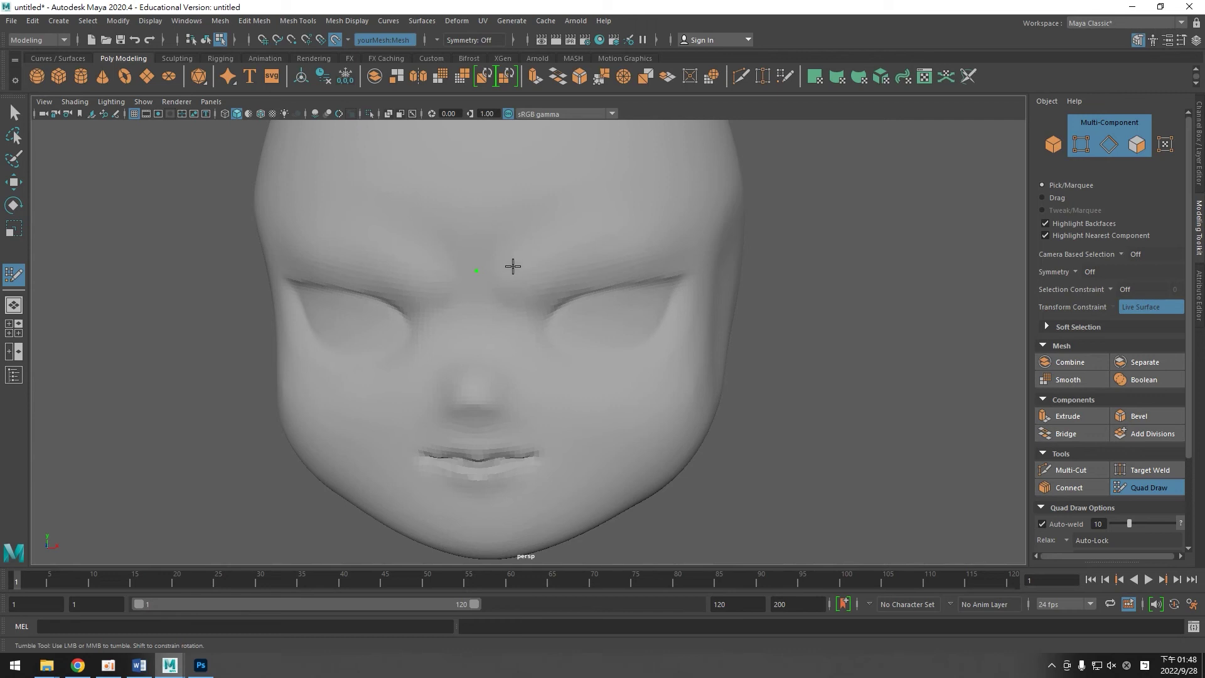
left_click(514, 265)
left_click(521, 301)
Create the first brow quad, tuck its upper corner inward, and add a second quad beside it.
left_click(502, 288, "shift")
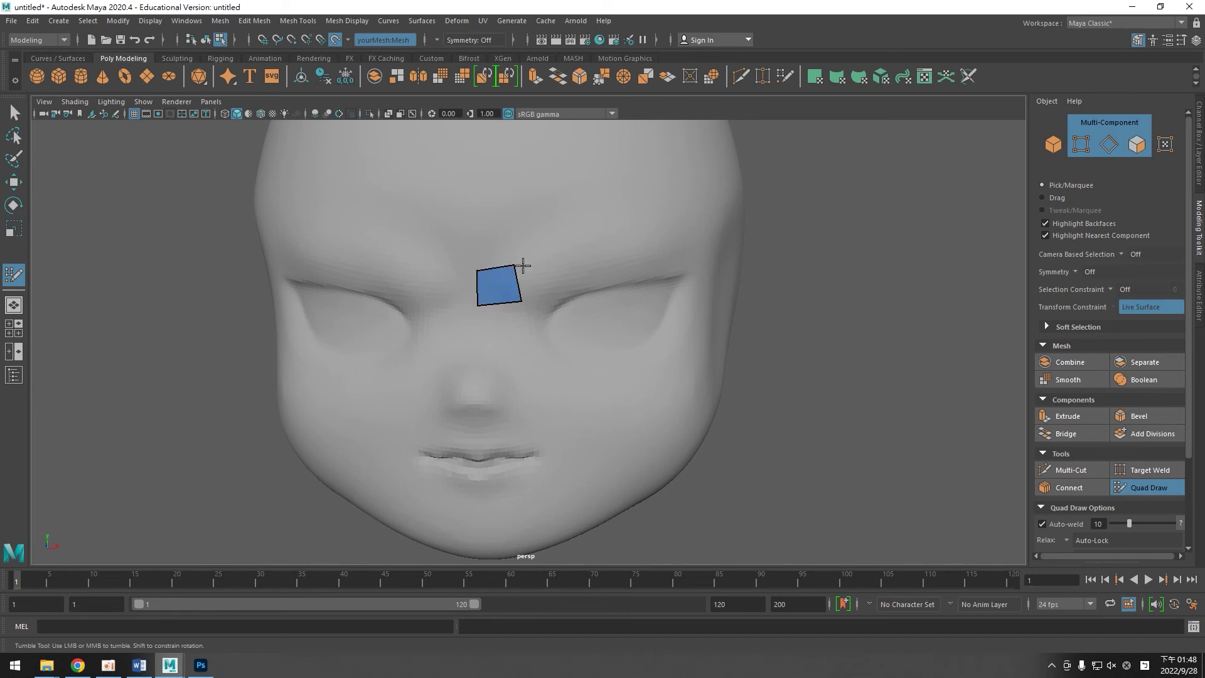
left_click_drag(515, 266, 511, 266)
left_click_drag(849, 364, 821, 375, "alt")
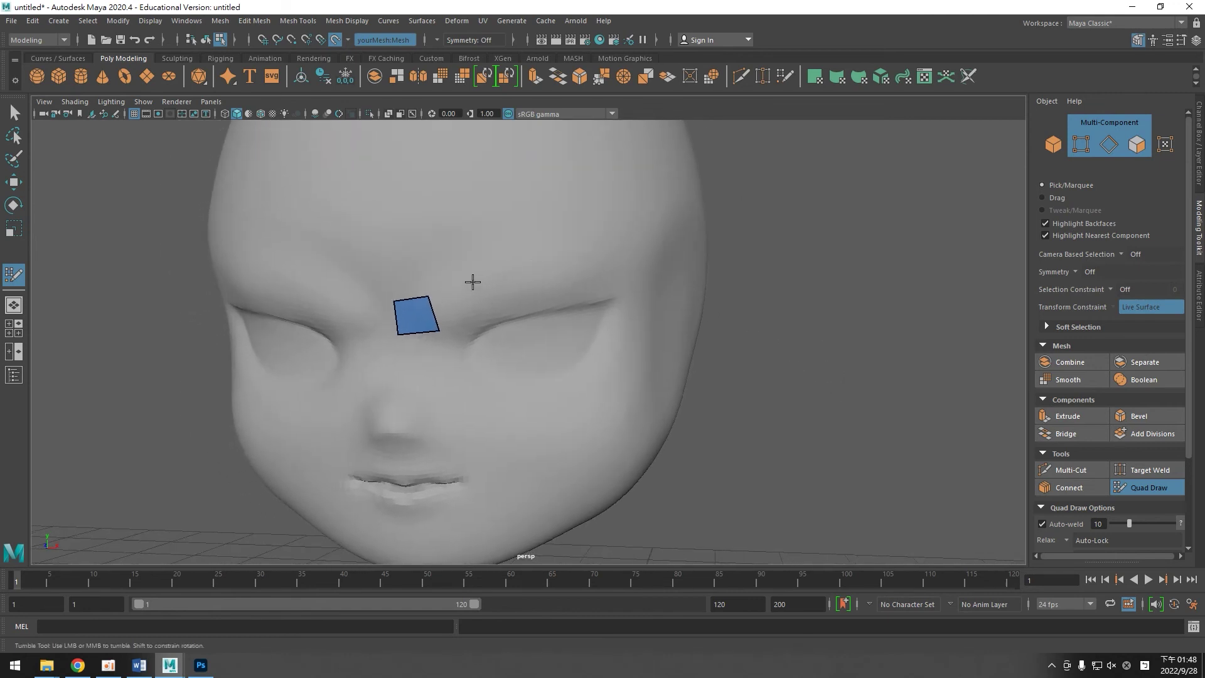
left_click(473, 283)
left_click(486, 317)
left_click(451, 304, "shift")
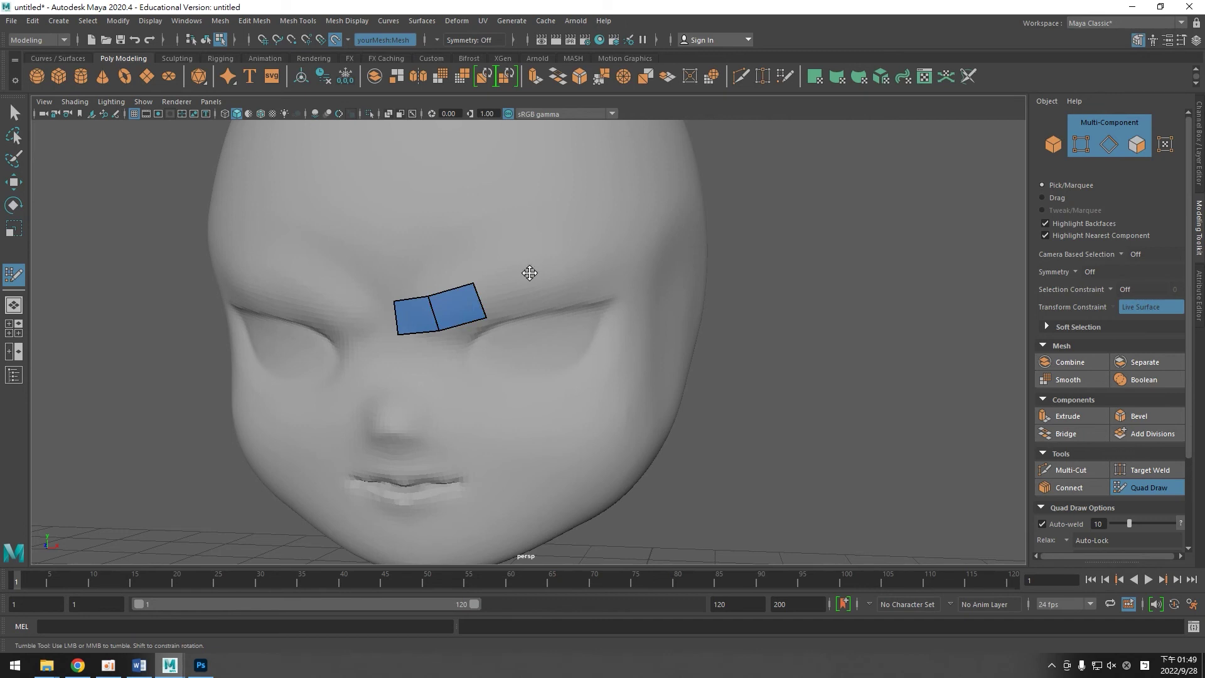
Extend the brow strip with a third, fourth and fifth quad above the eye.
left_click(509, 291, "shift")
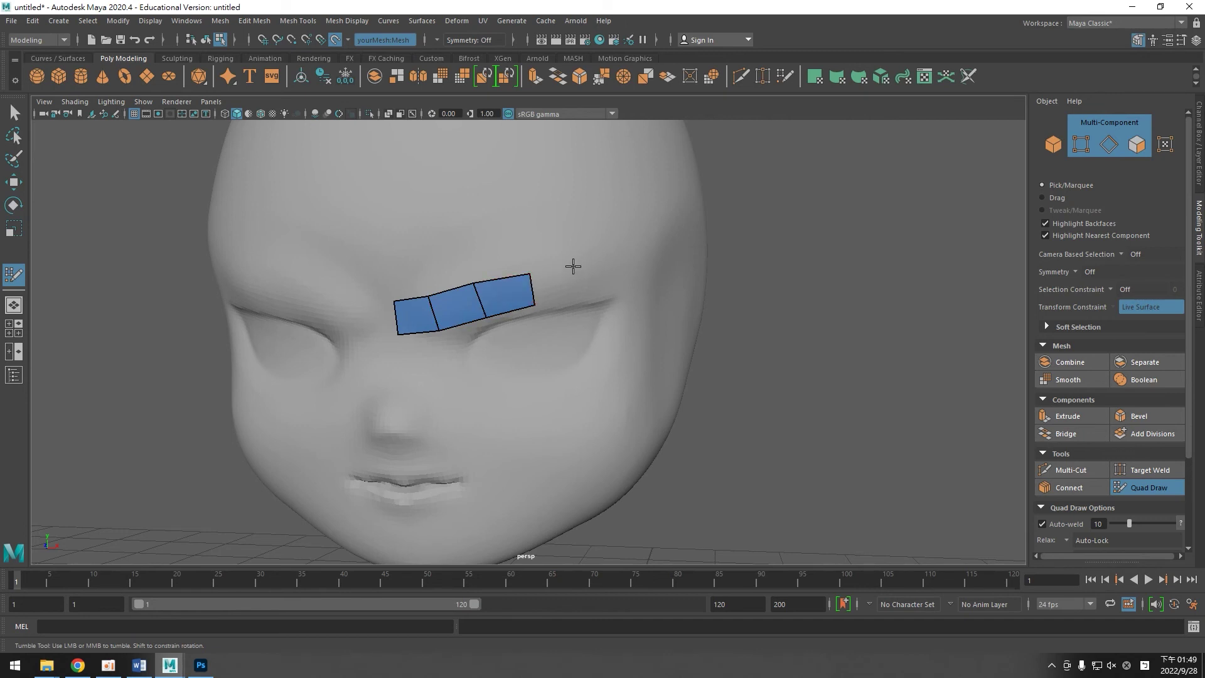
left_click(568, 296, "shift")
left_click_drag(760, 345, 768, 349, "alt")
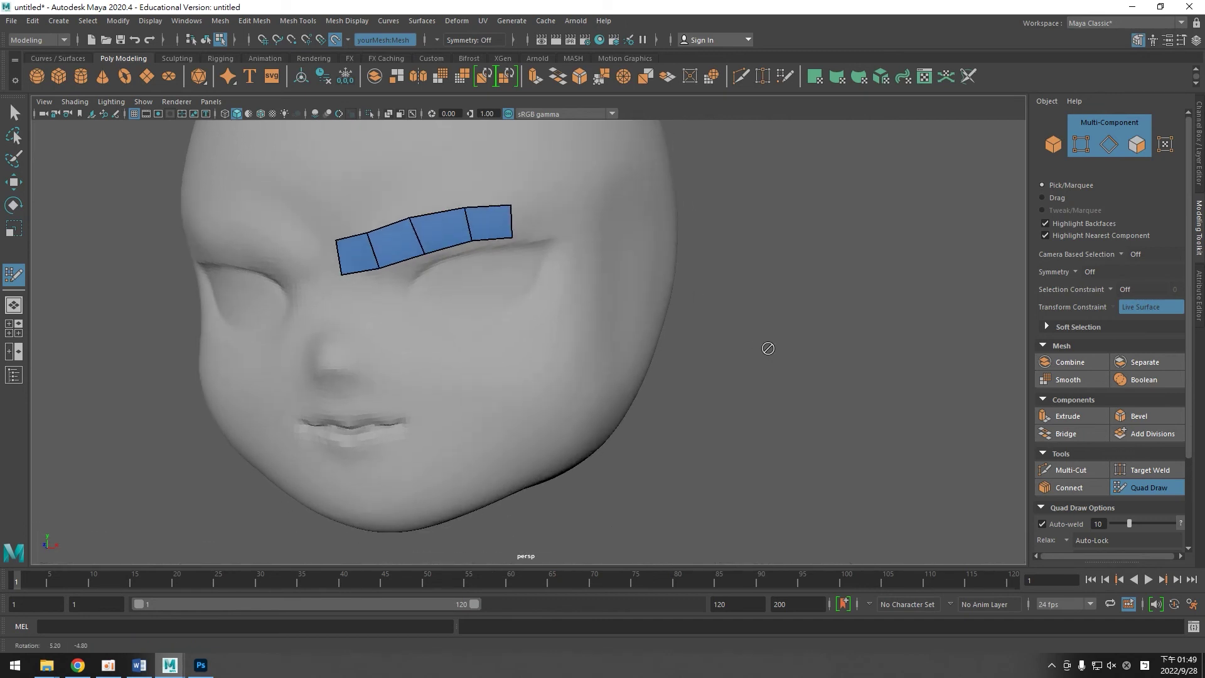
scroll(769, 345, "up", 3)
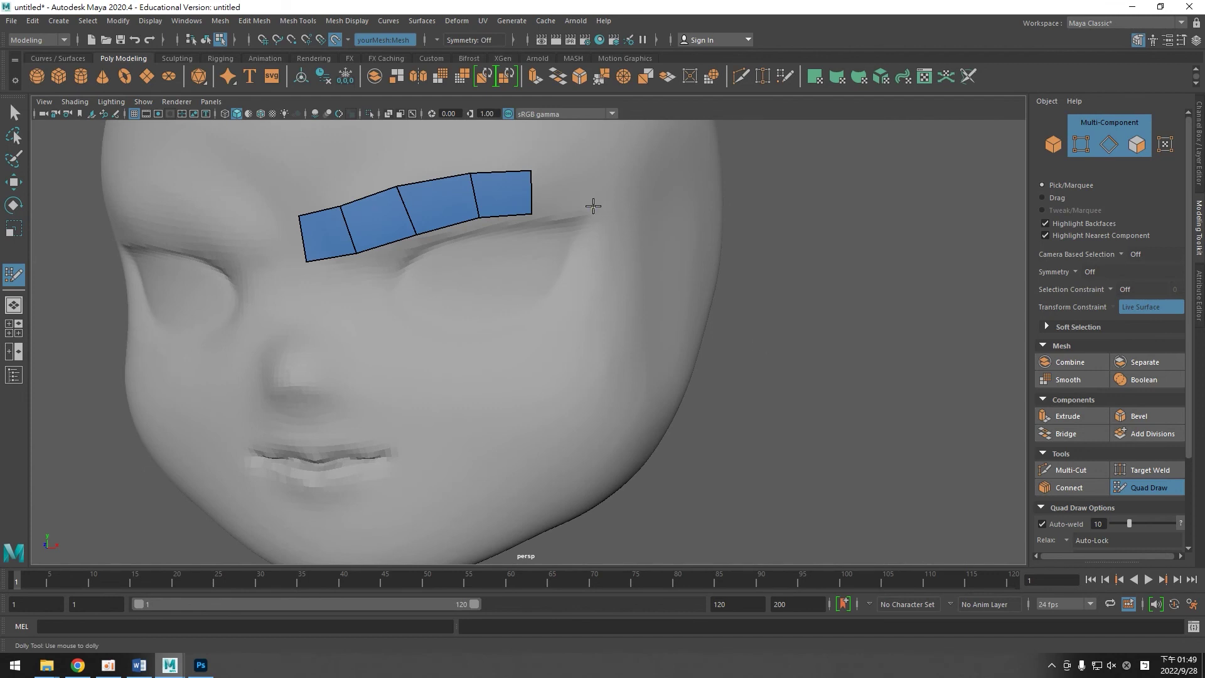
left_click(608, 170)
left_click(572, 185, "shift")
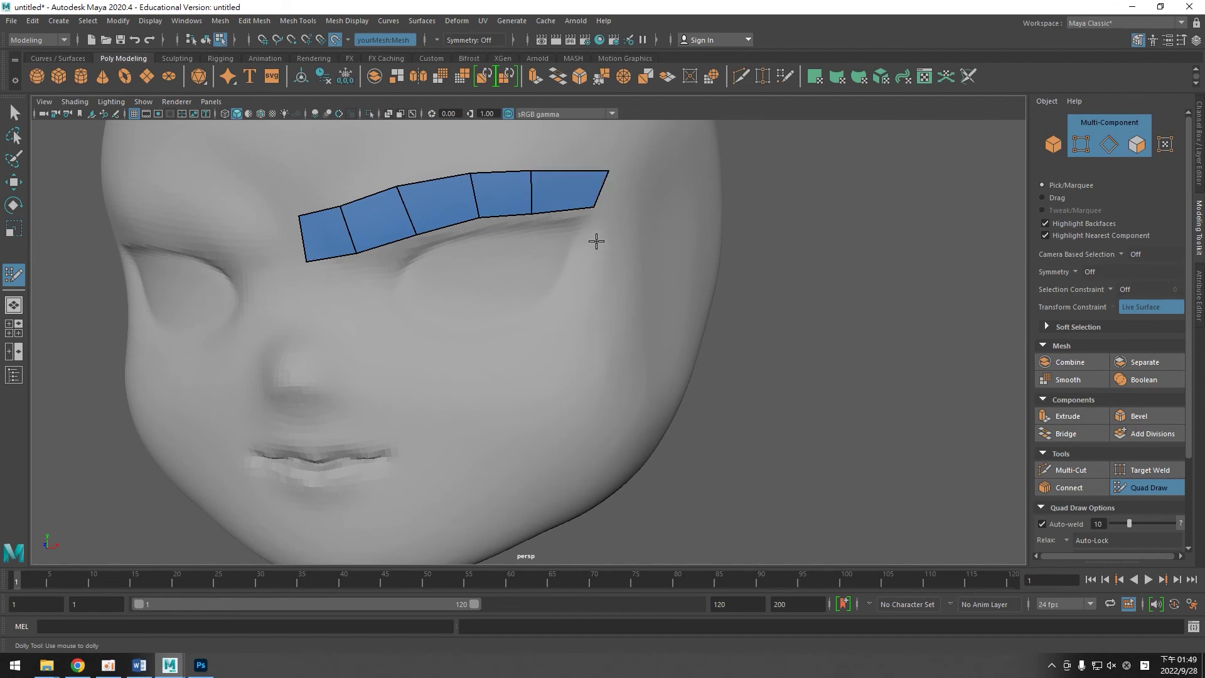
Add a corner quad past the brow's outer end and pull its shared vertex inward.
left_click(638, 206)
left_click(601, 221)
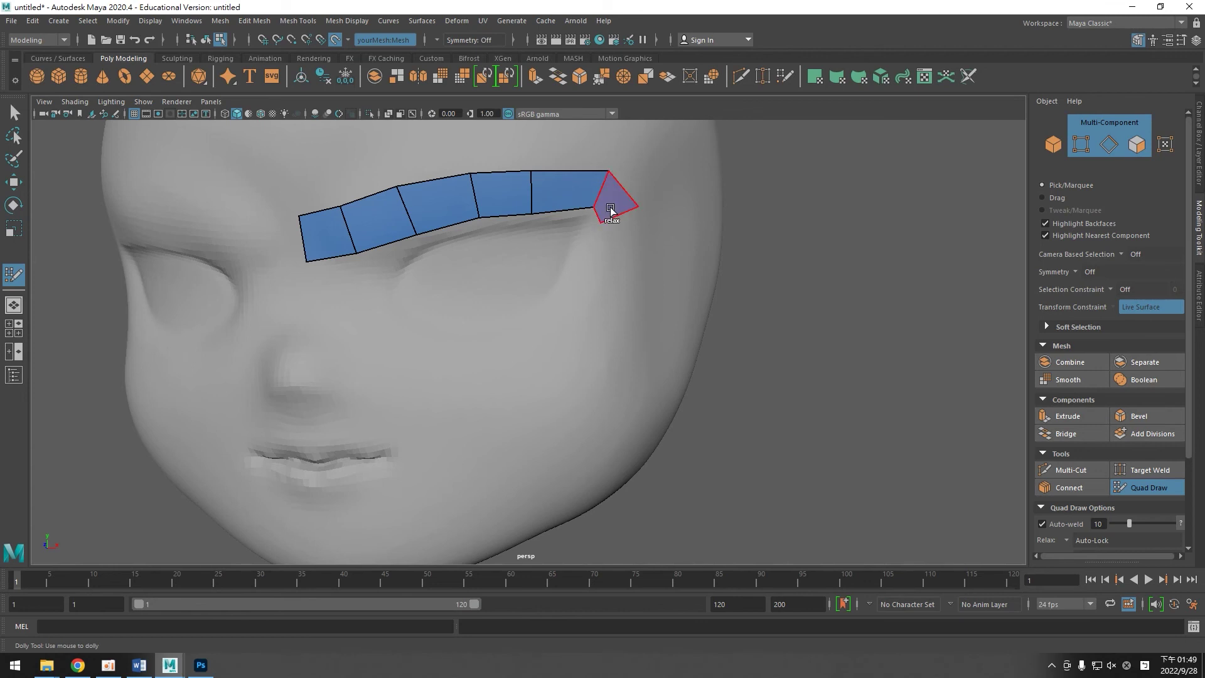
left_click(605, 197, "shift")
left_click_drag(590, 207, 579, 209)
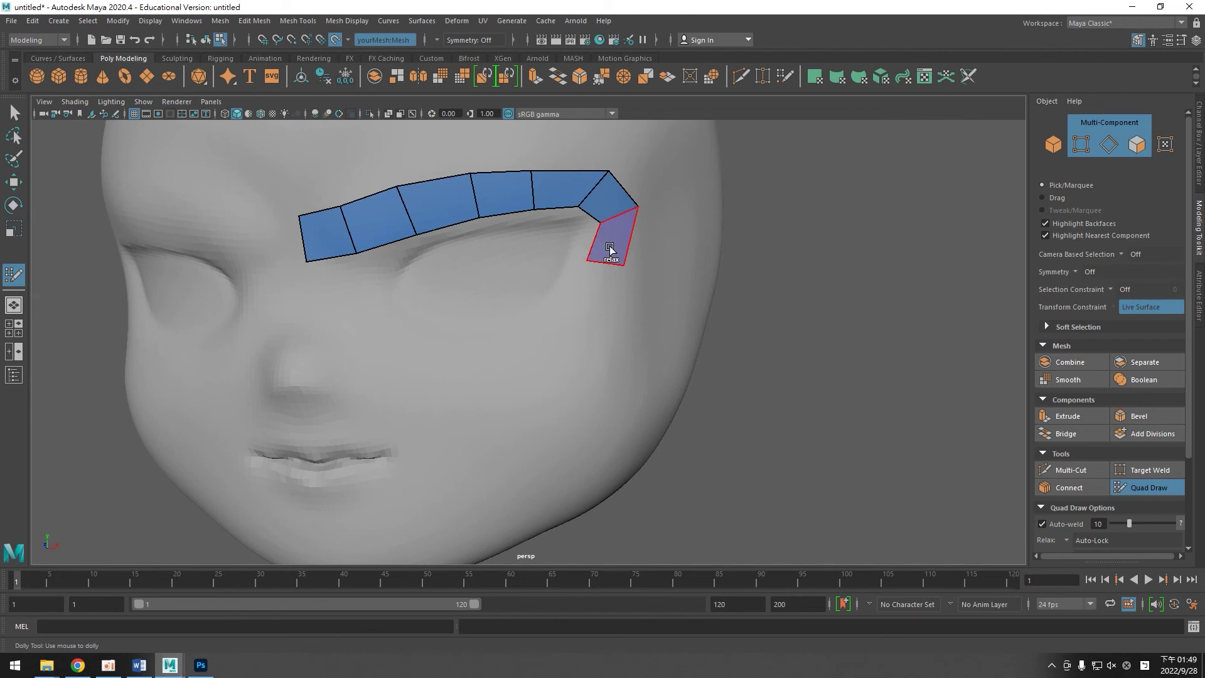
Add quads down the eye's outer side and adjust corner and brow vertices to even them out.
left_click(608, 248, "shift")
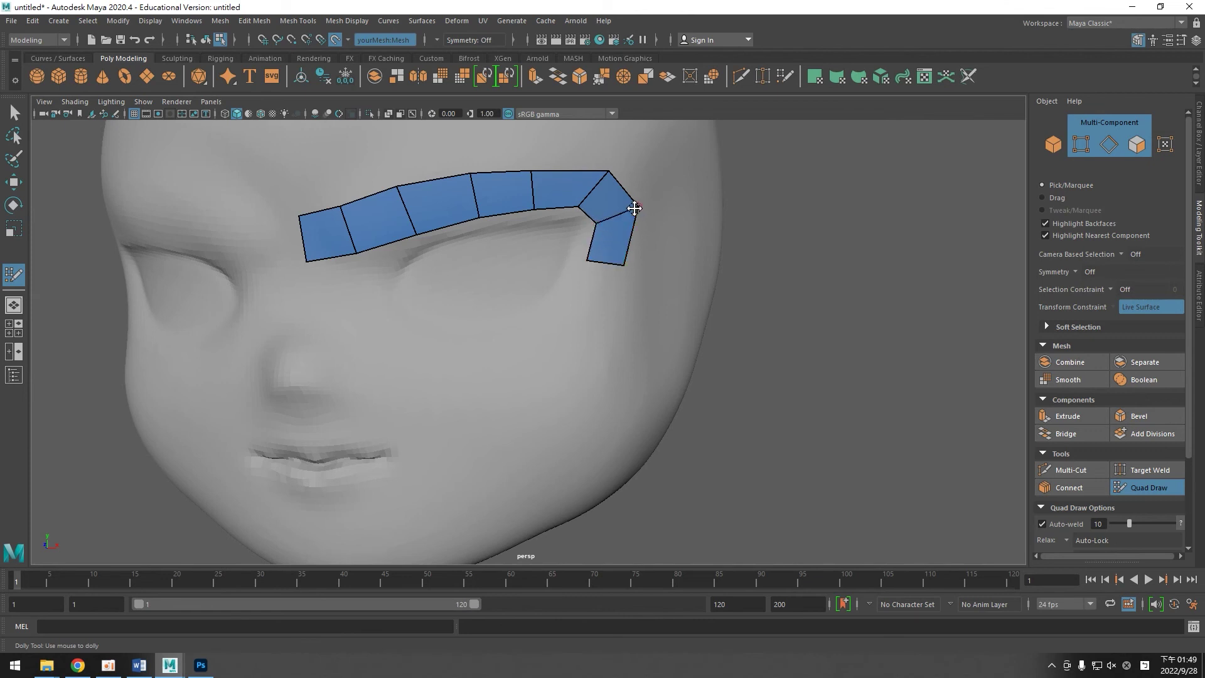
left_click_drag(637, 207, 641, 213)
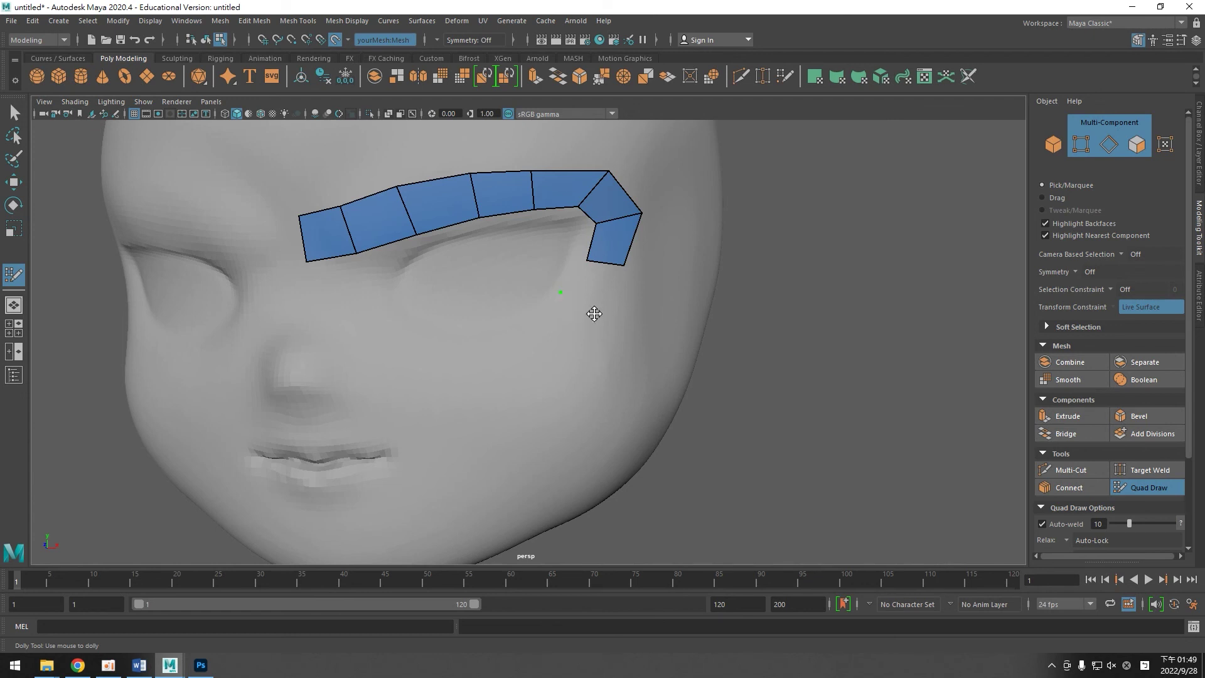
left_click(591, 295, "shift")
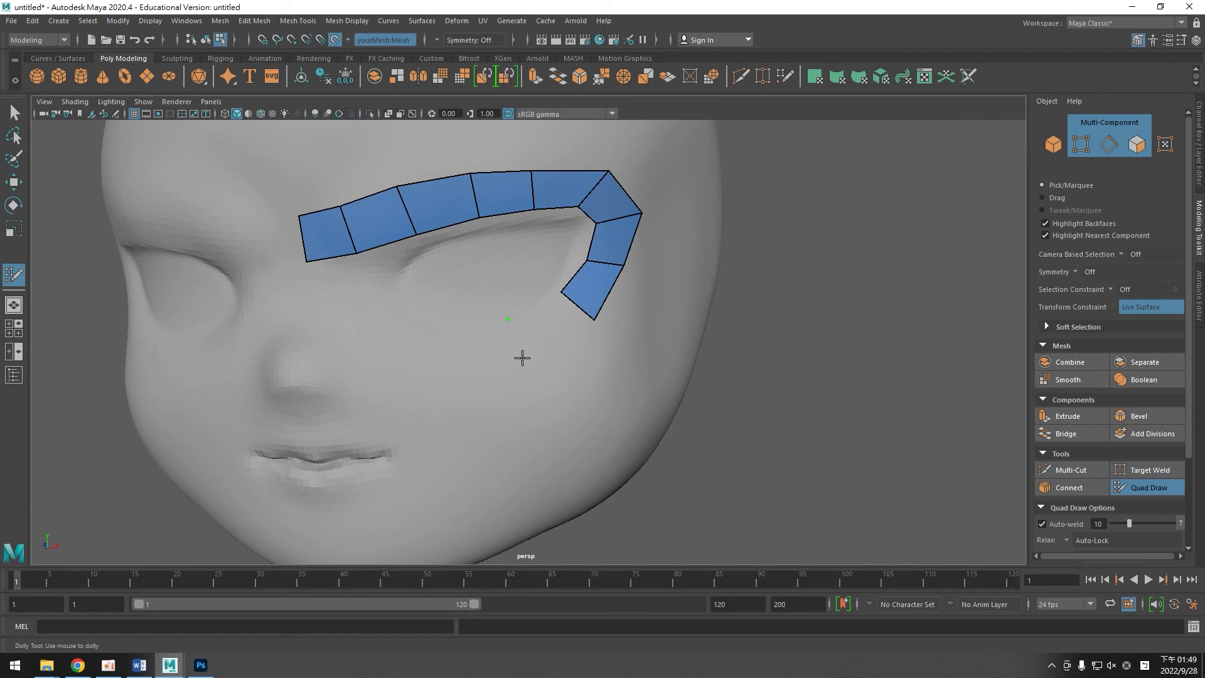
mouse_move(521, 352)
left_mouse_down()
mouse_move(582, 326)
mouse_move(556, 302)
left_mouse_up()
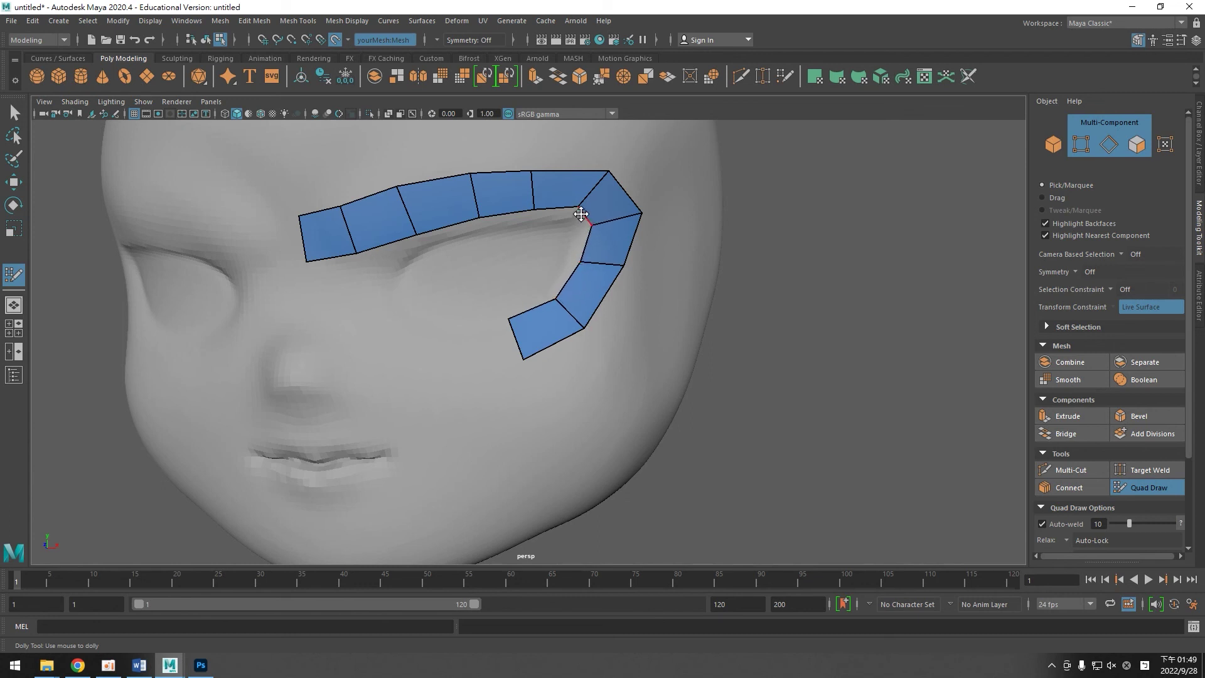
left_click_drag(609, 171, 533, 166)
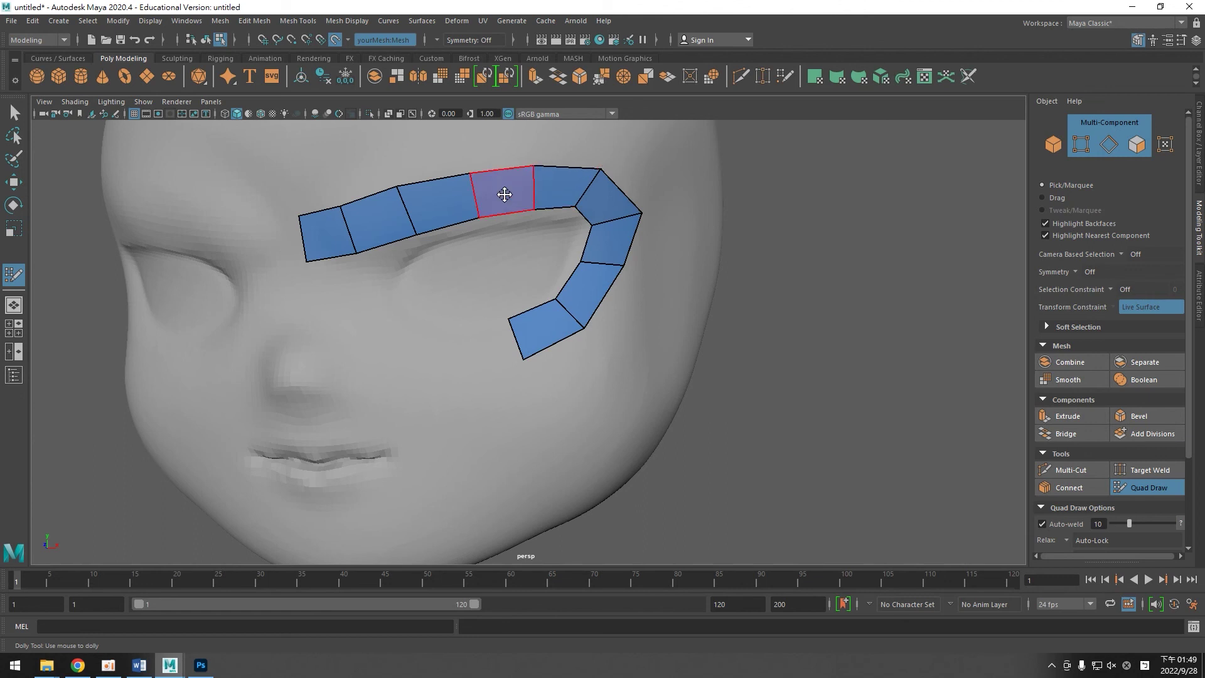
left_click_drag(402, 186, 404, 184)
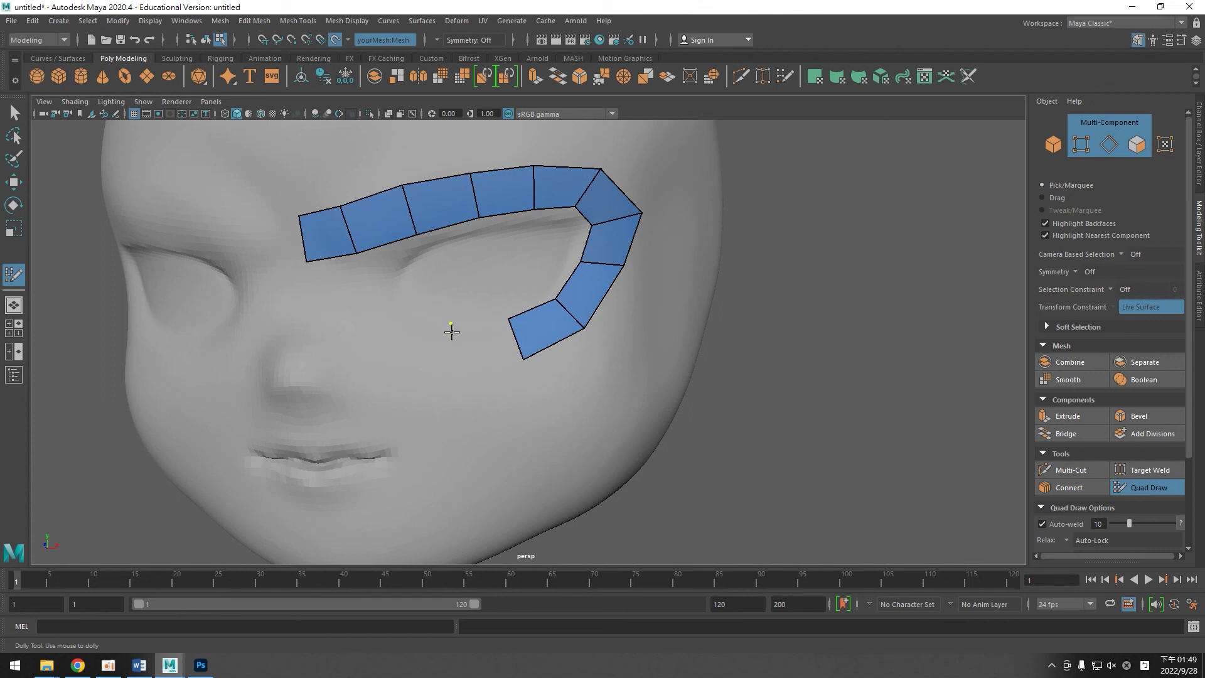
Add quads beneath the eye, working from the strip's lower end toward the inner corner.
left_click(447, 358)
left_click(487, 337, "shift")
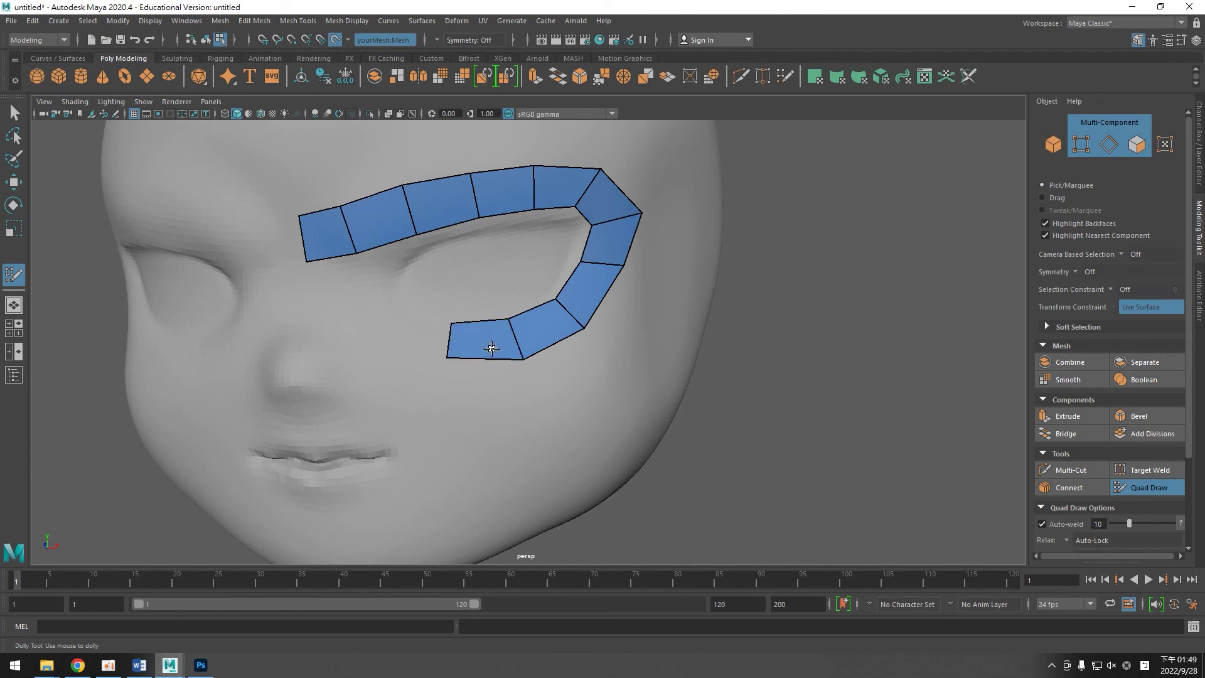
left_click(397, 316)
left_click(383, 345)
left_click(418, 332, "shift")
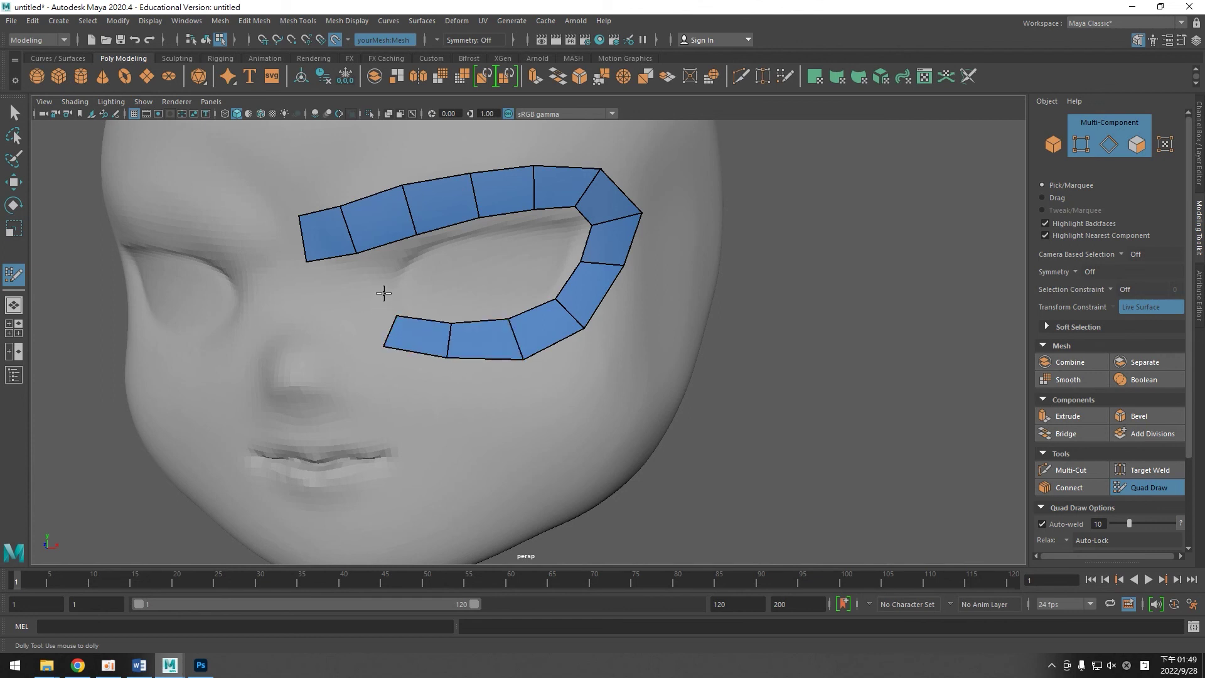
left_click(384, 293)
left_click(348, 300)
left_click(372, 318, "shift")
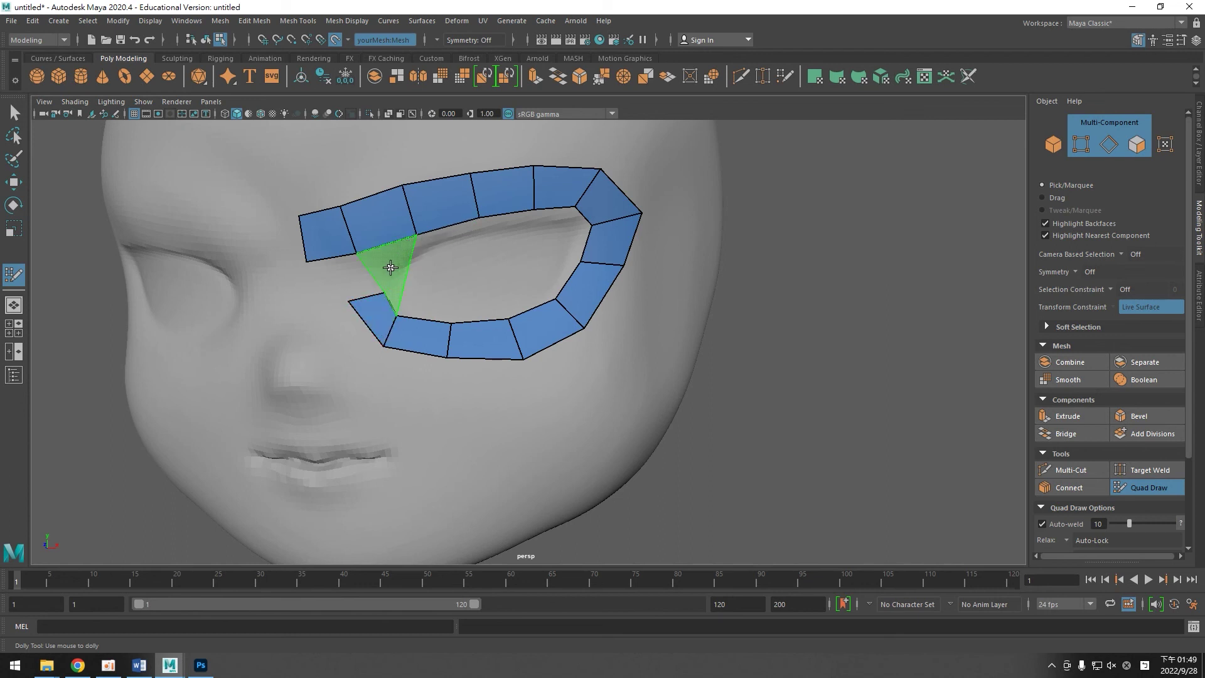
Delete the bridging quad at the eye's inner corner, then reframe the whole head frontally.
left_click(373, 269, "shift")
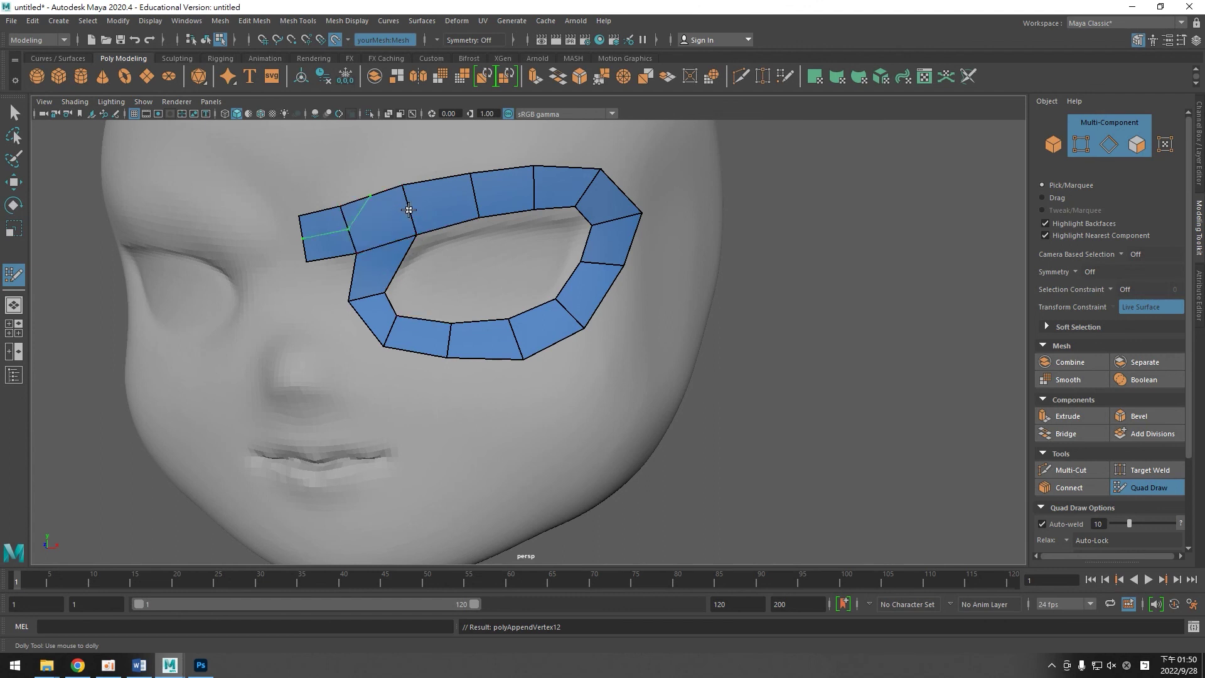
left_click(396, 258, "ctrl+shift")
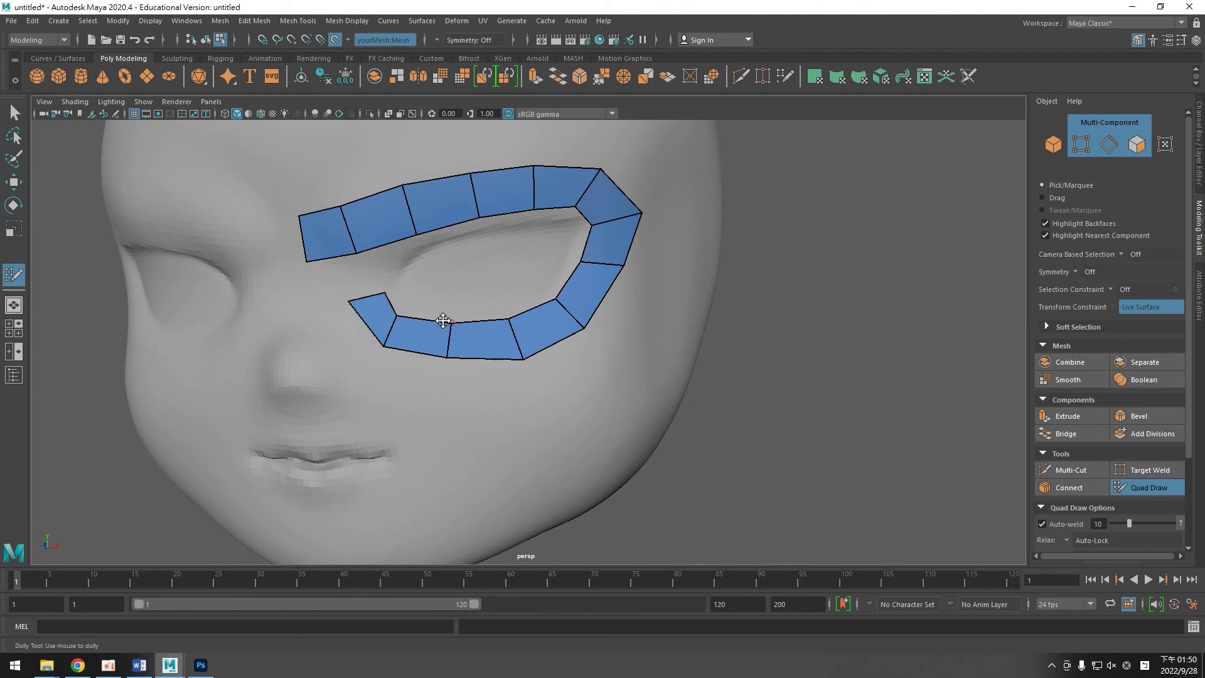
scroll(443, 321, "down", 5)
left_click_drag(661, 379, 702, 371, "alt")
scroll(704, 389, "up", 3)
middle_click_drag(796, 420, 793, 412, "alt")
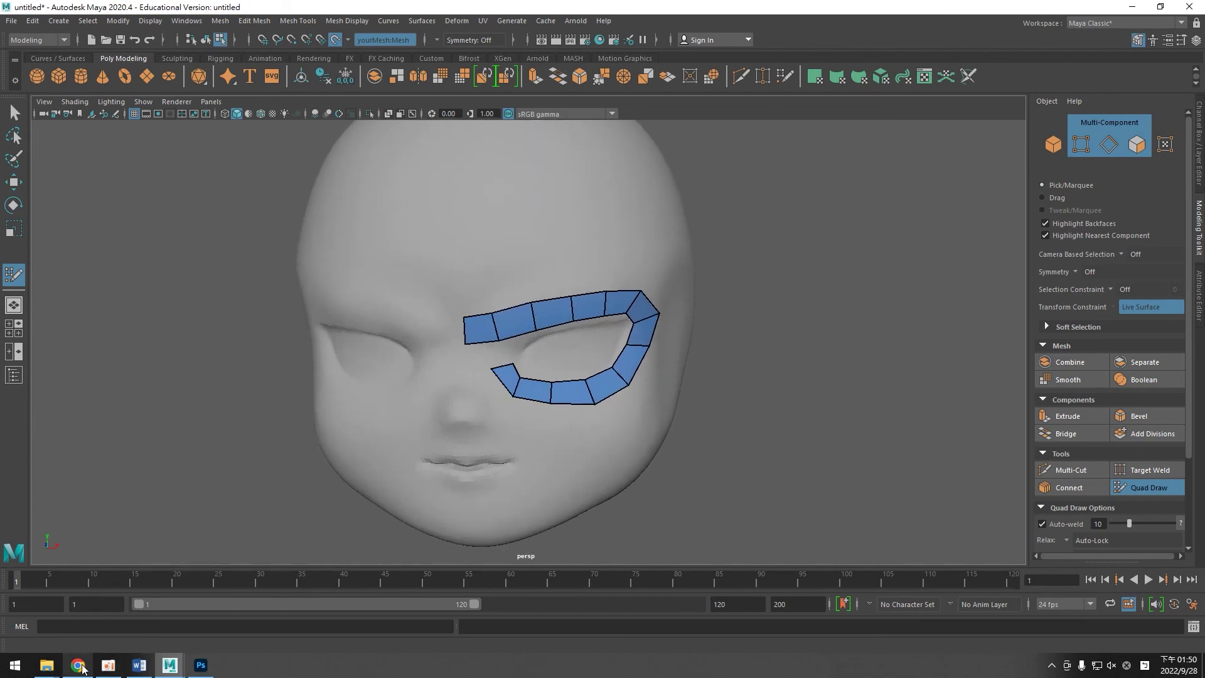
Switch to the SculptGL chibi head in Chrome and orbit and zoom to inspect it.
mouse_move(77, 665)
left_click(77, 642)
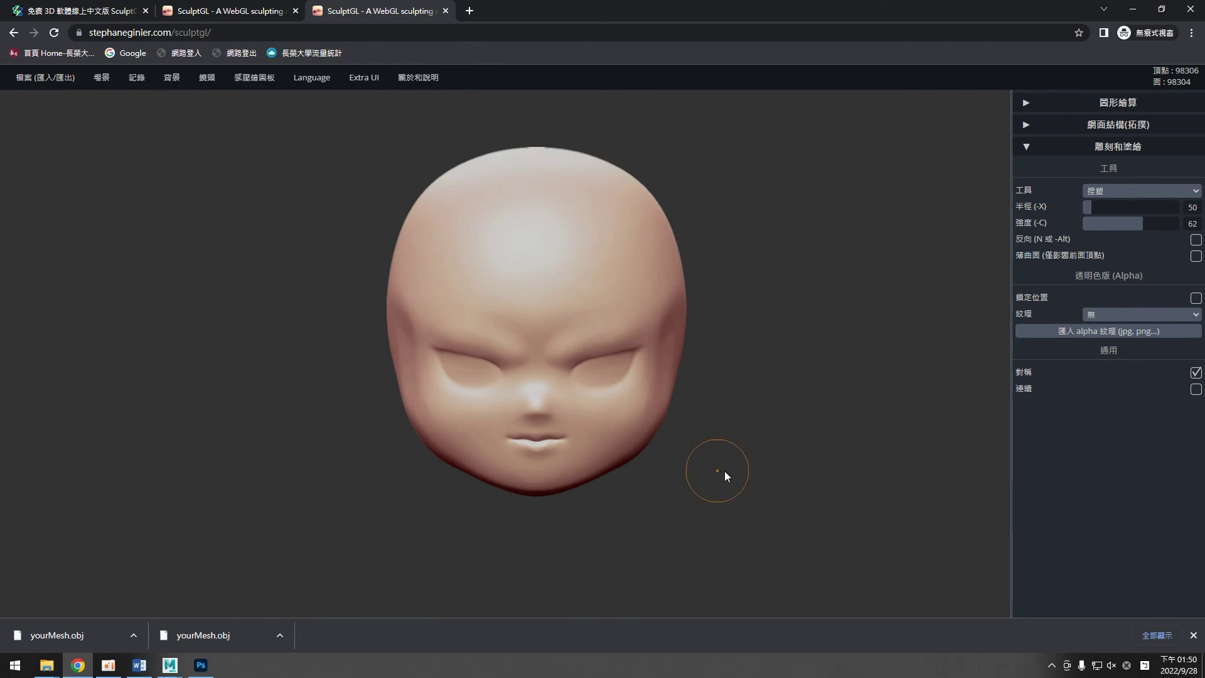
mouse_move(714, 503)
left_mouse_down()
mouse_move(584, 499)
mouse_move(675, 518)
left_mouse_up()
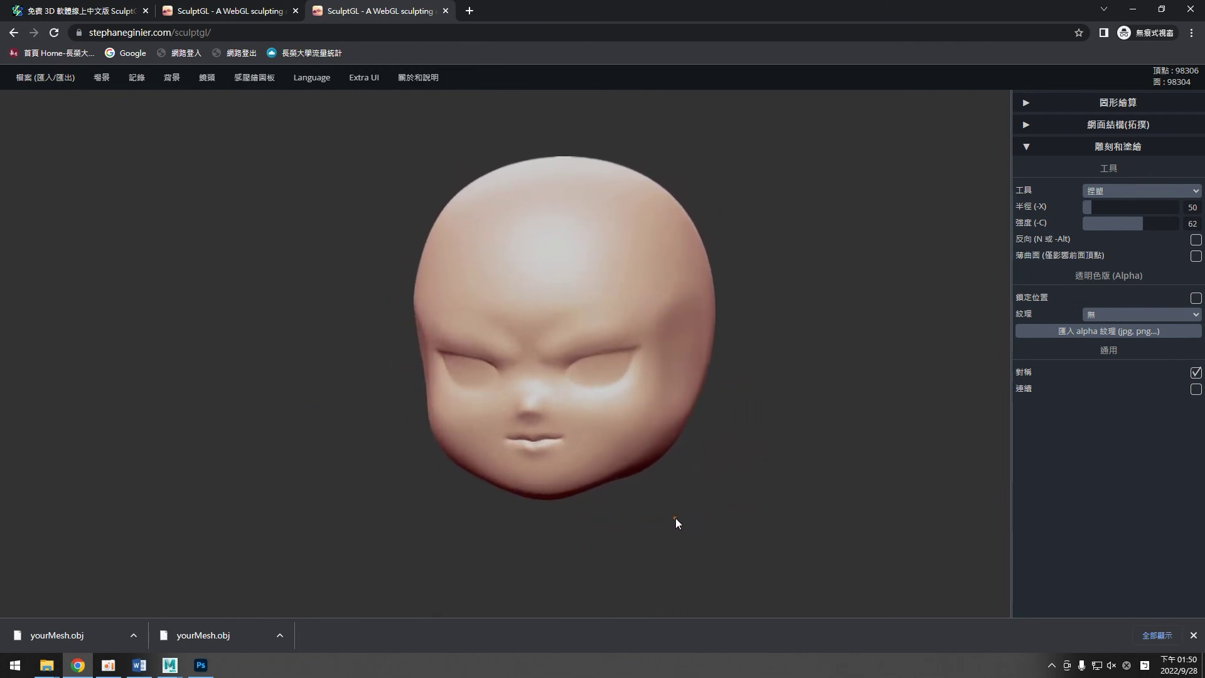
scroll(696, 516, "up", 2)
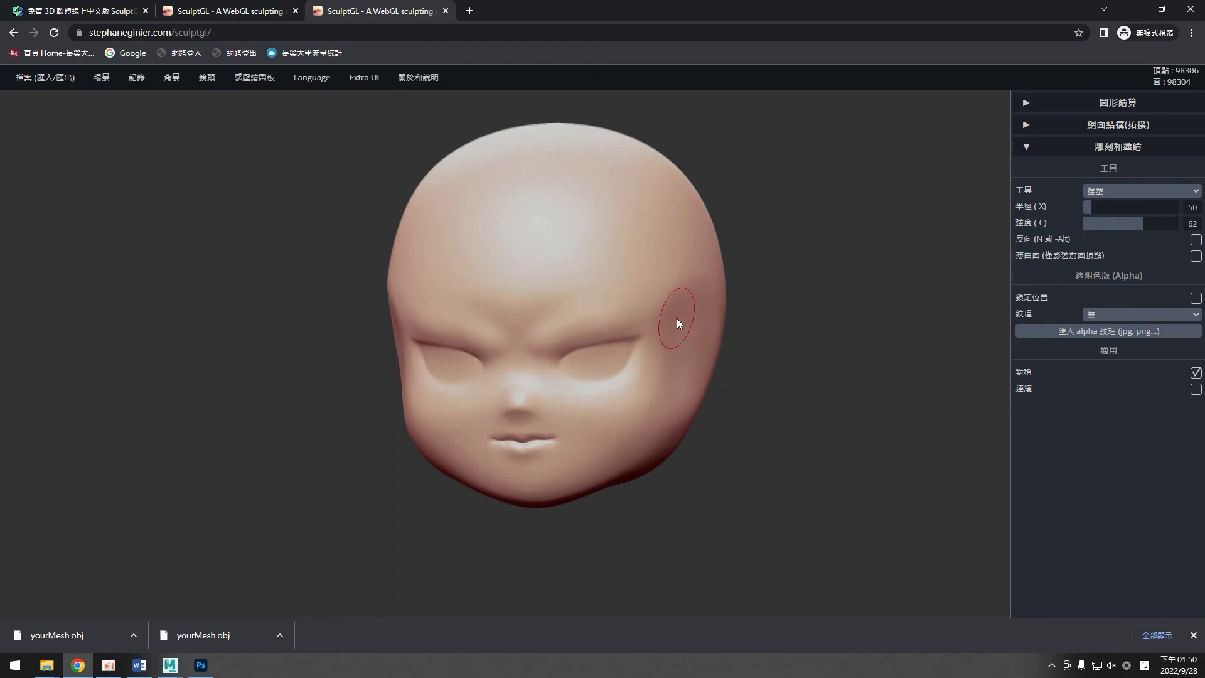
left_click(169, 665)
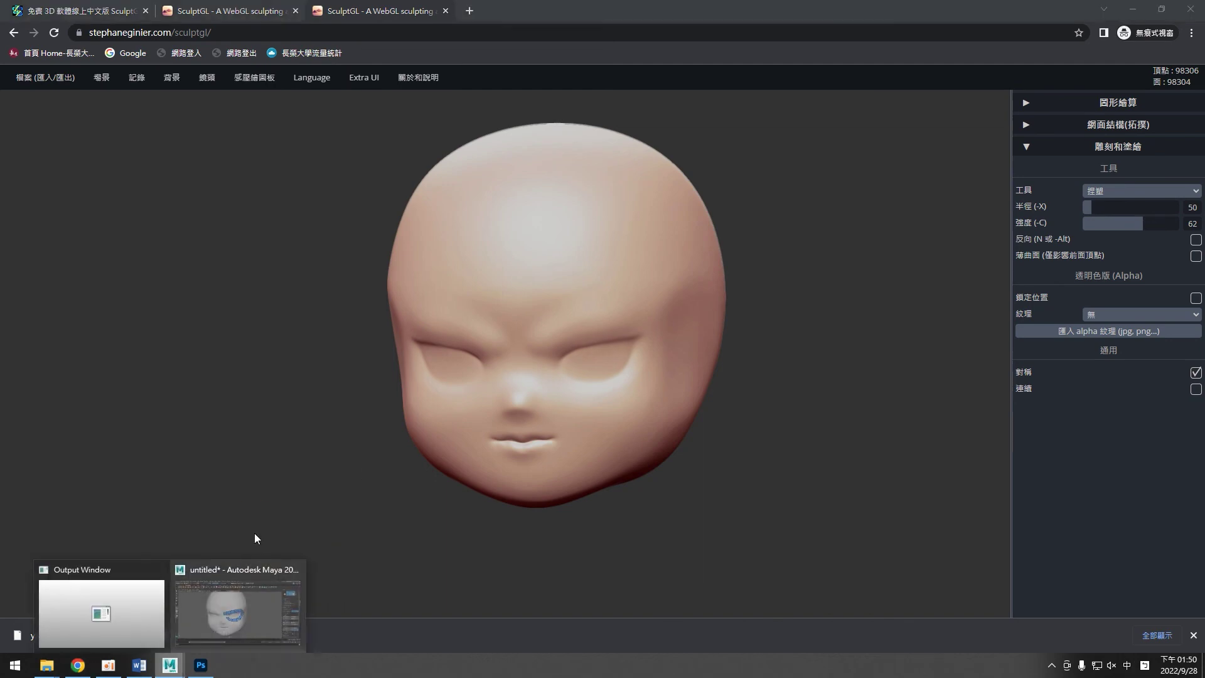
Return to Maya and orbit, zoom and pan to view the partial eye loop in three-quarter view.
left_click(231, 611)
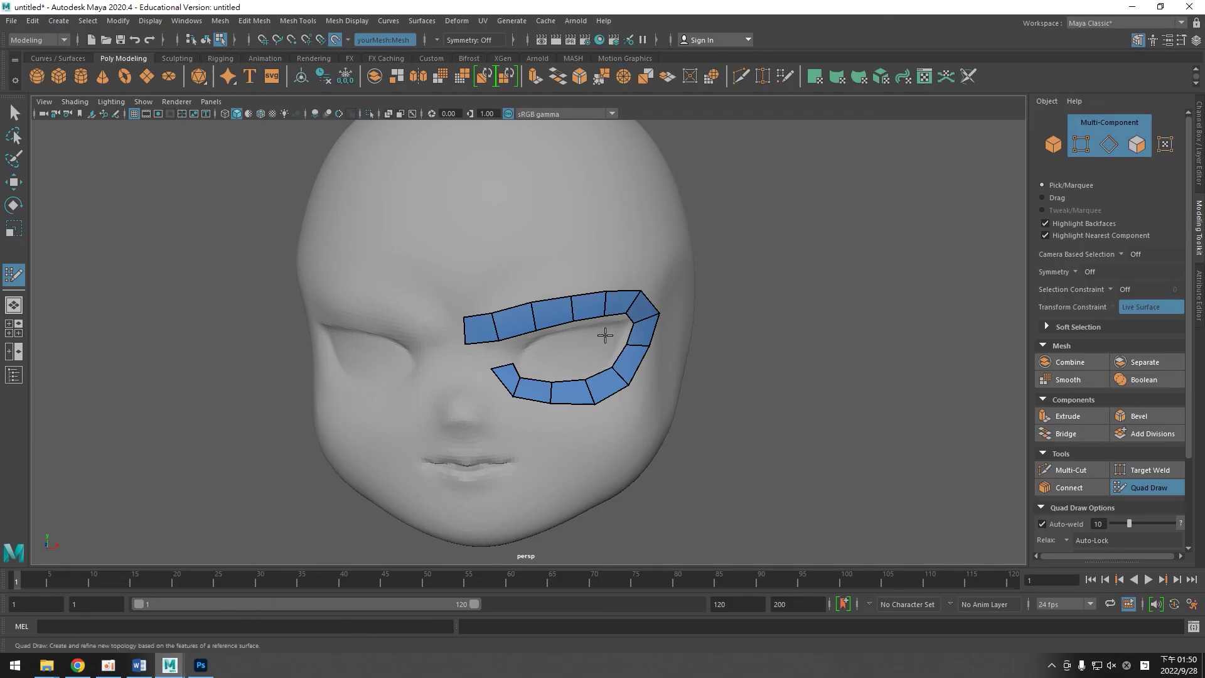
right_click_drag(694, 350, 631, 363, "alt")
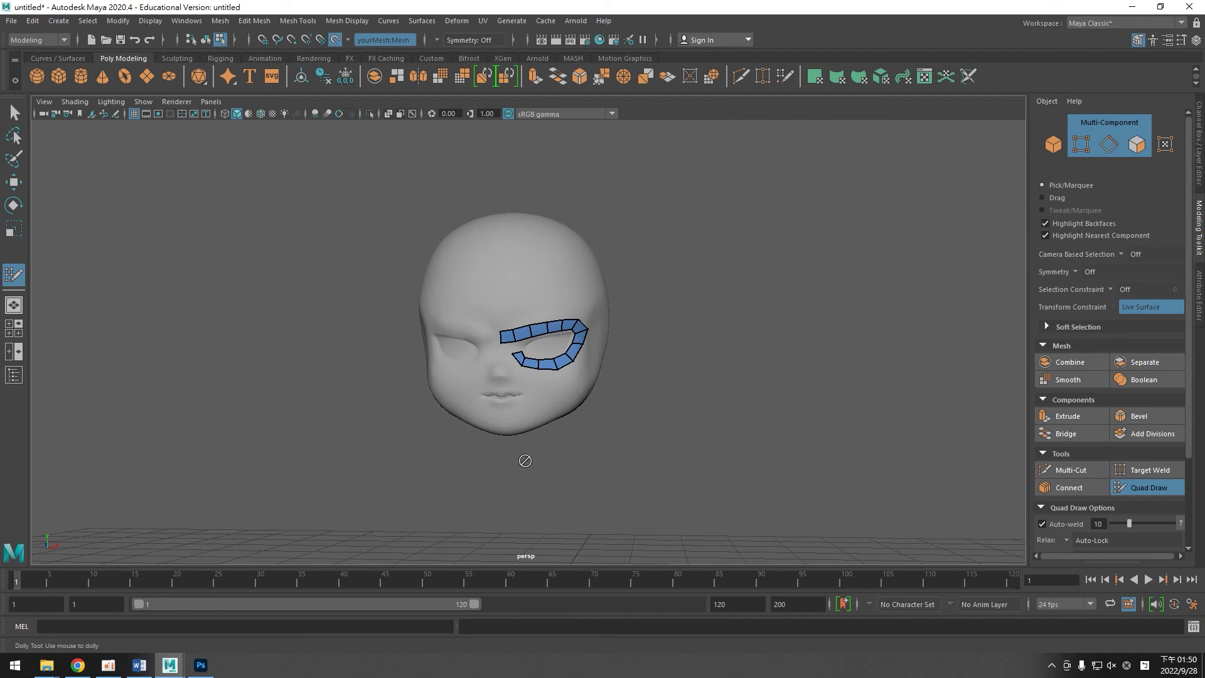
scroll(677, 376, "up", 3)
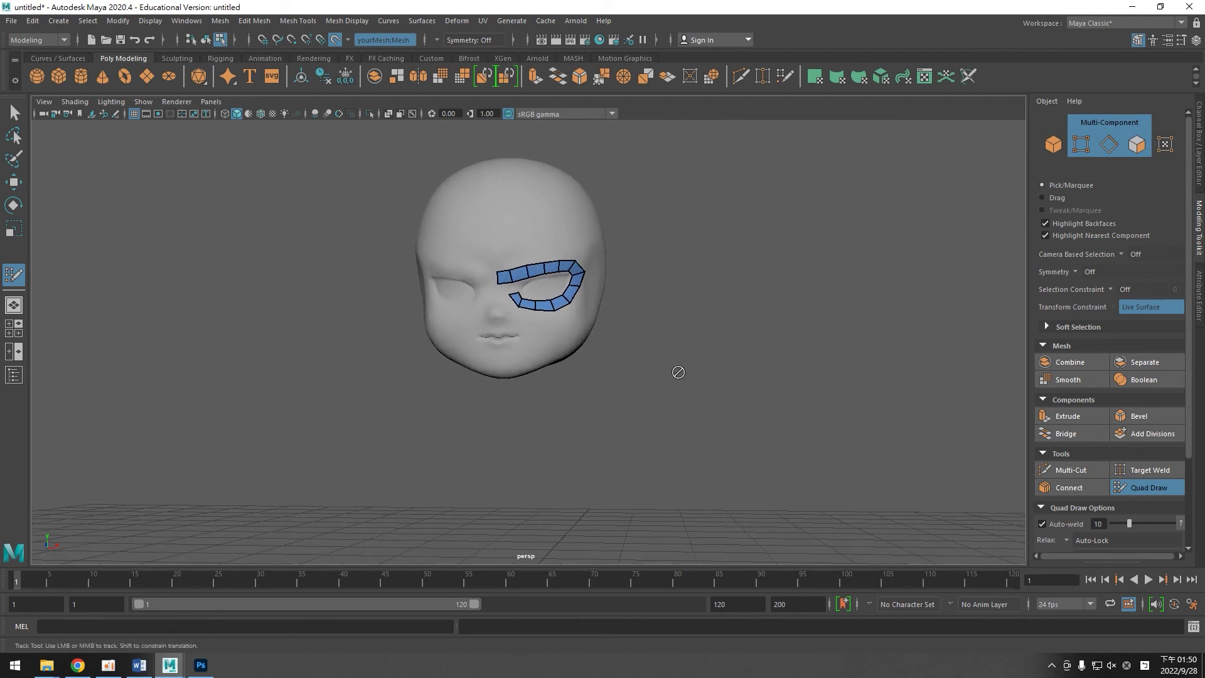
scroll(672, 374, "up", 3)
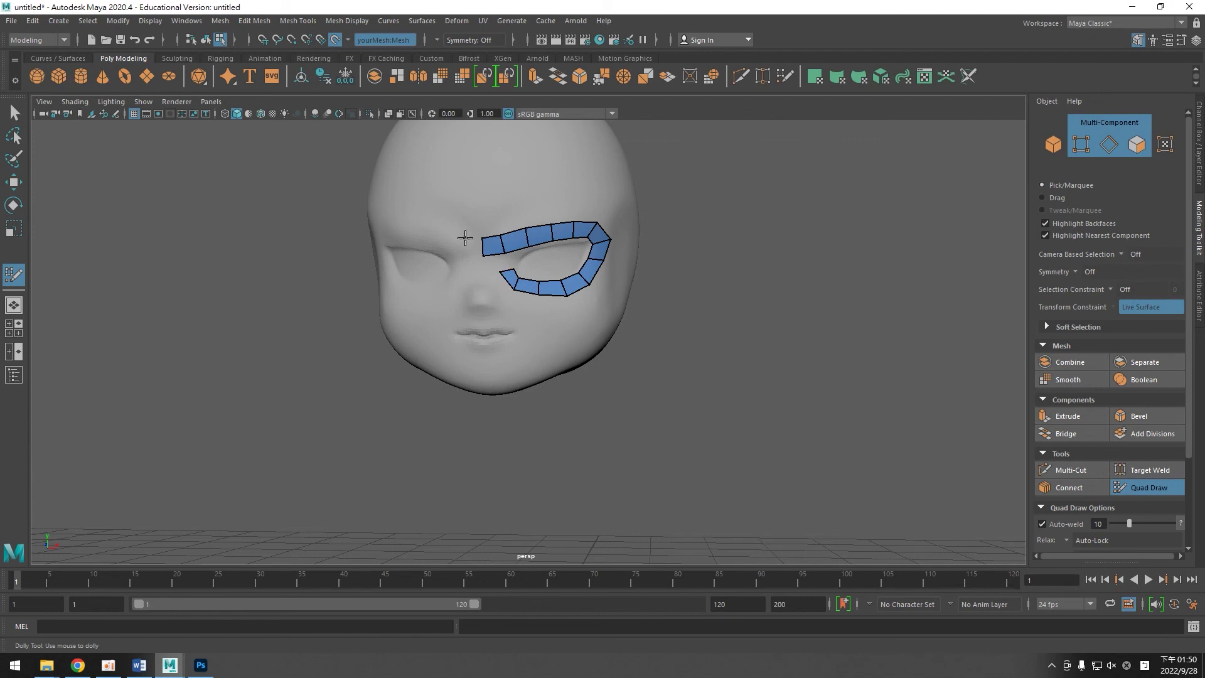
left_click_drag(666, 393, 634, 398, "alt")
right_click_drag(635, 398, 661, 418, "alt")
mouse_move(661, 417)
middle_mouse_down("alt")
mouse_move(684, 409)
mouse_move(713, 423)
middle_mouse_up("alt")
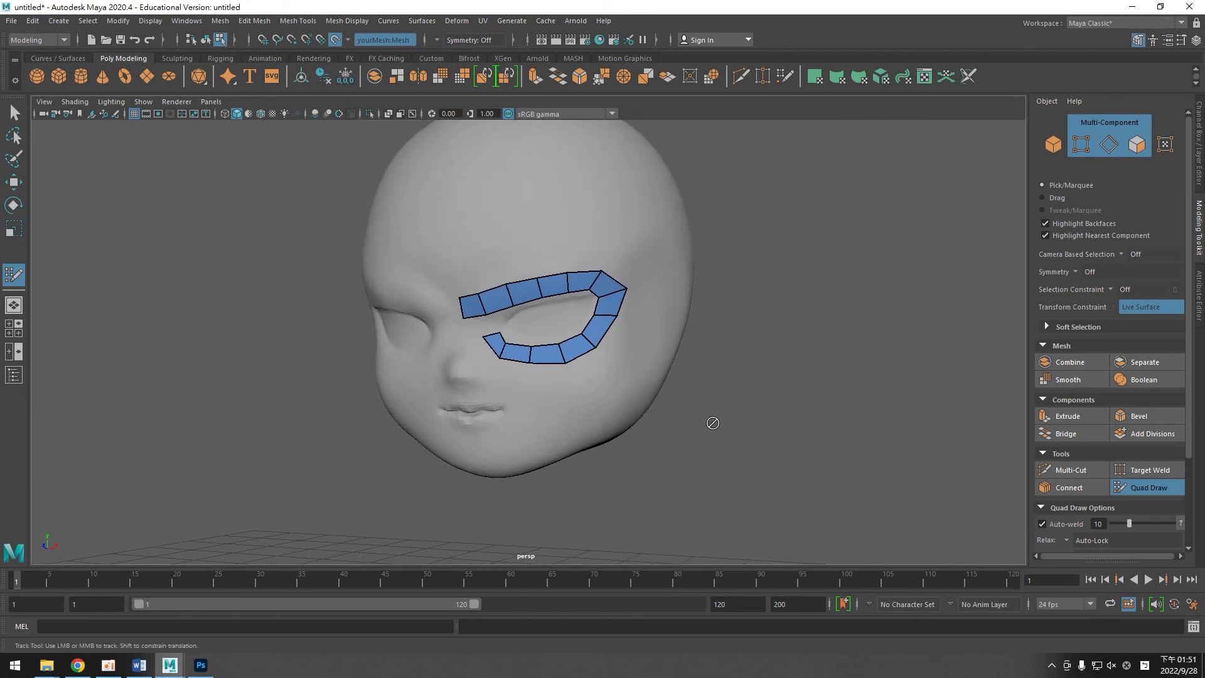